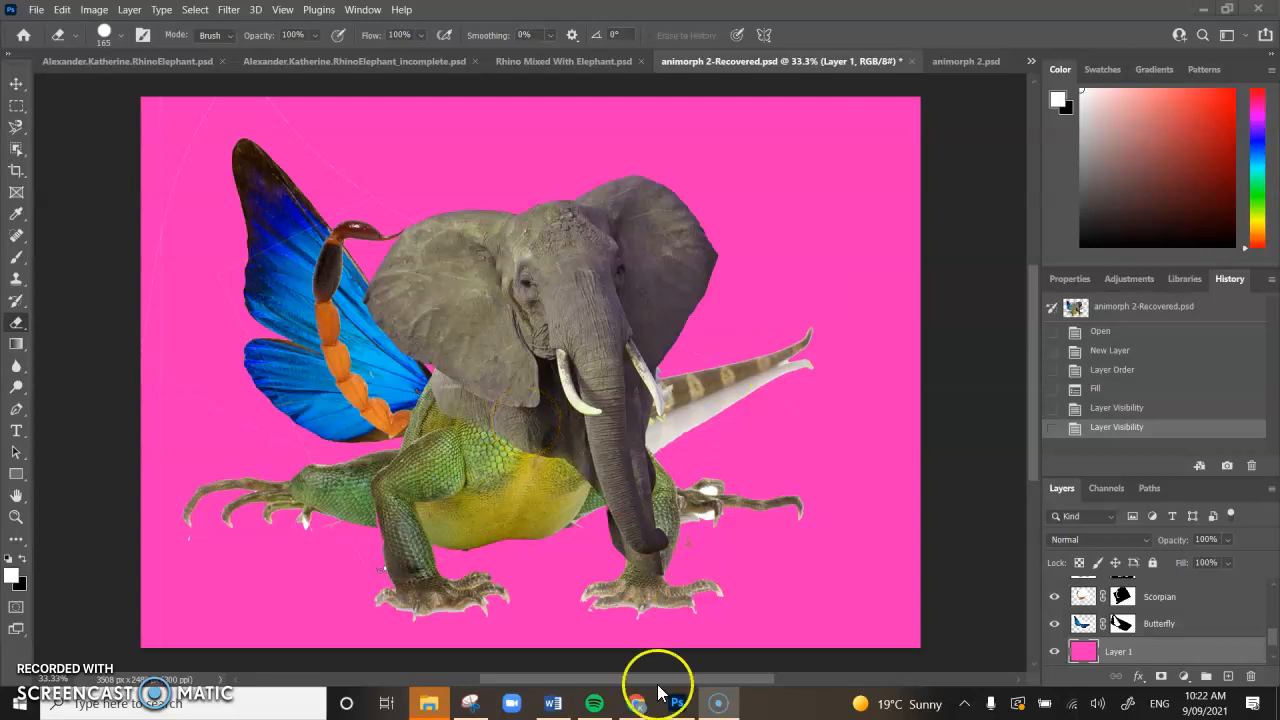
Switch to the animorph 2.psd document and show its white Background layer briefly before hiding it again.
left_click(960, 61)
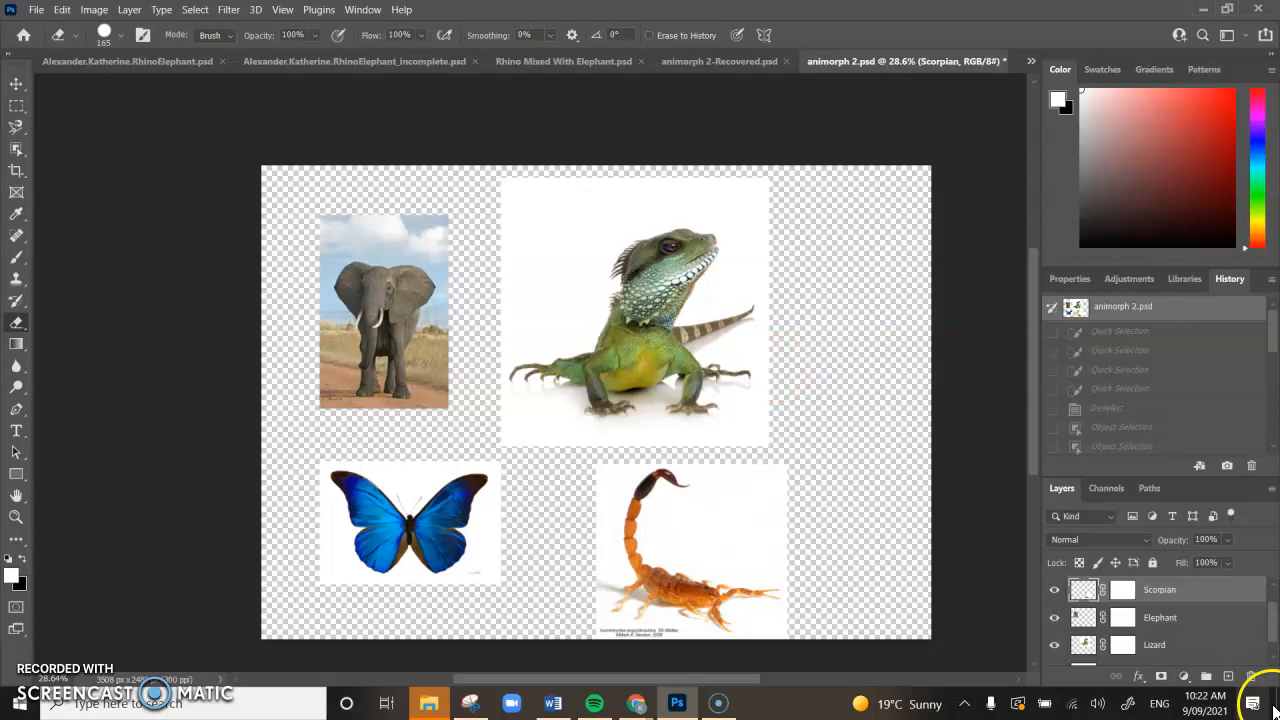
scroll(1257, 623, "down", 2)
left_click(1054, 654)
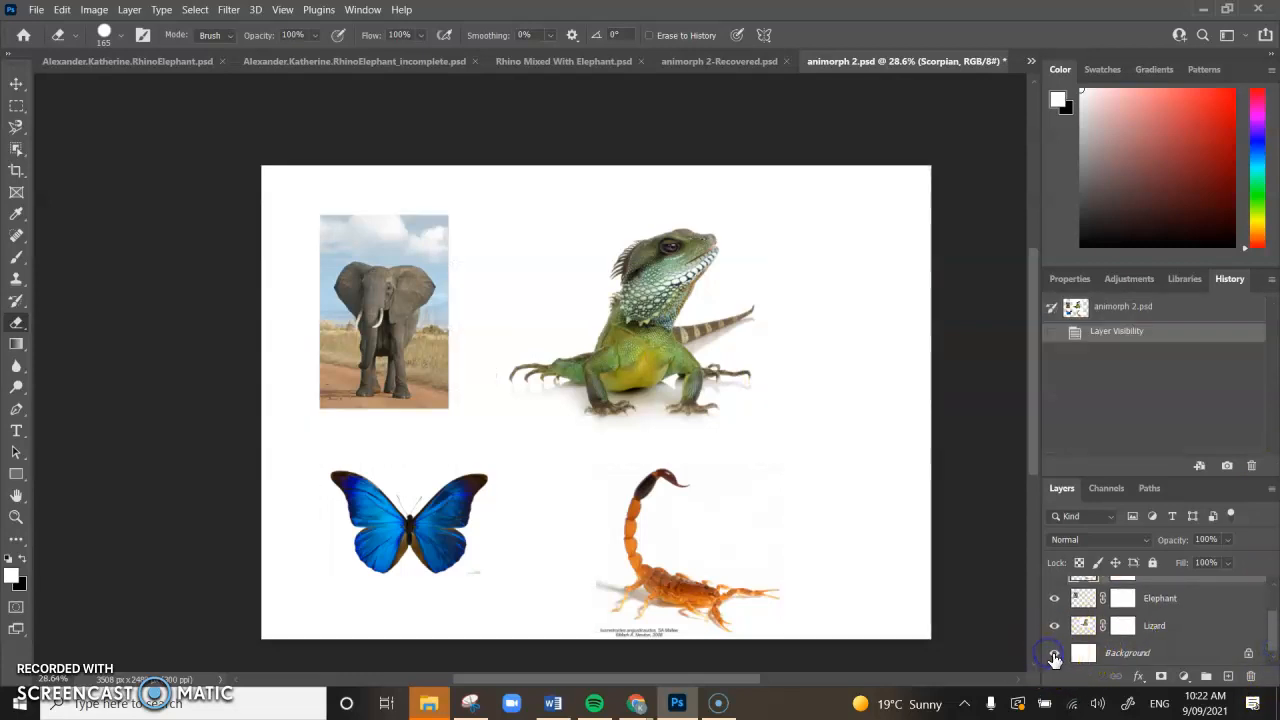
left_click(1054, 654)
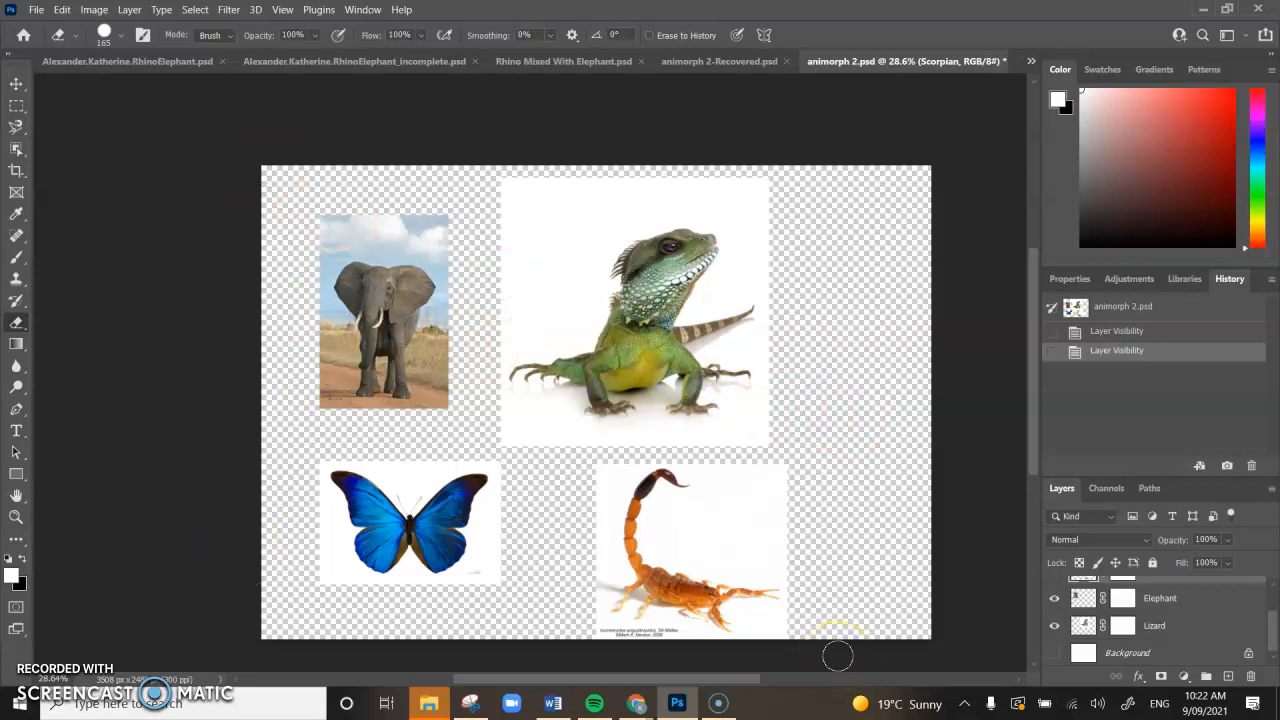
Add a new layer and fill it with a solid pink colour in Normal mode at 100% opacity.
scroll(1274, 643, "up", 2)
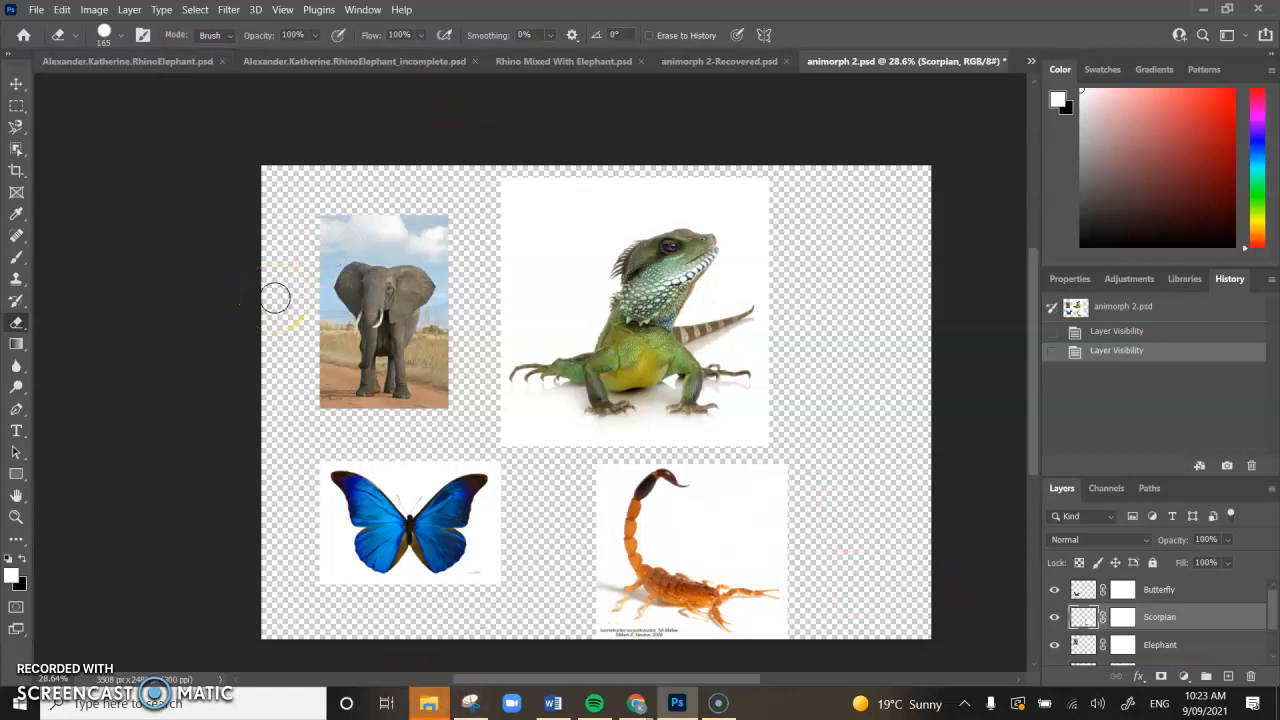
left_click_drag(1276, 620, 1276, 643)
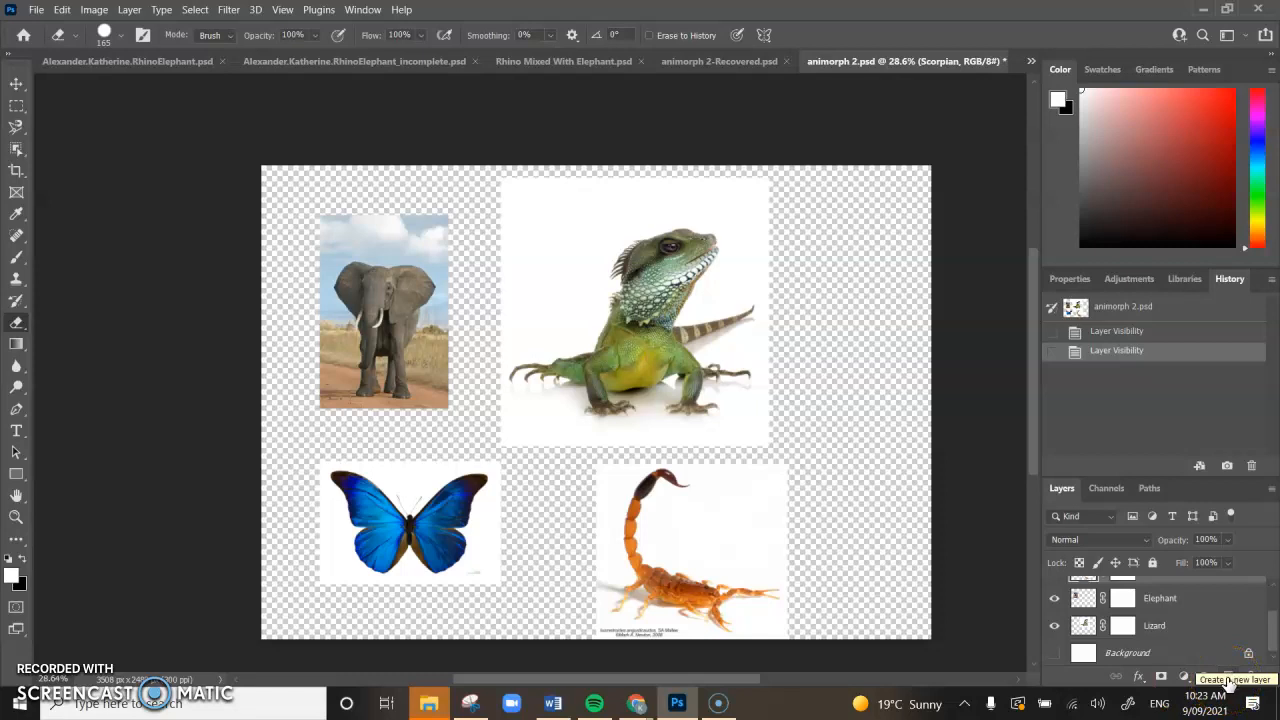
left_click(1228, 677)
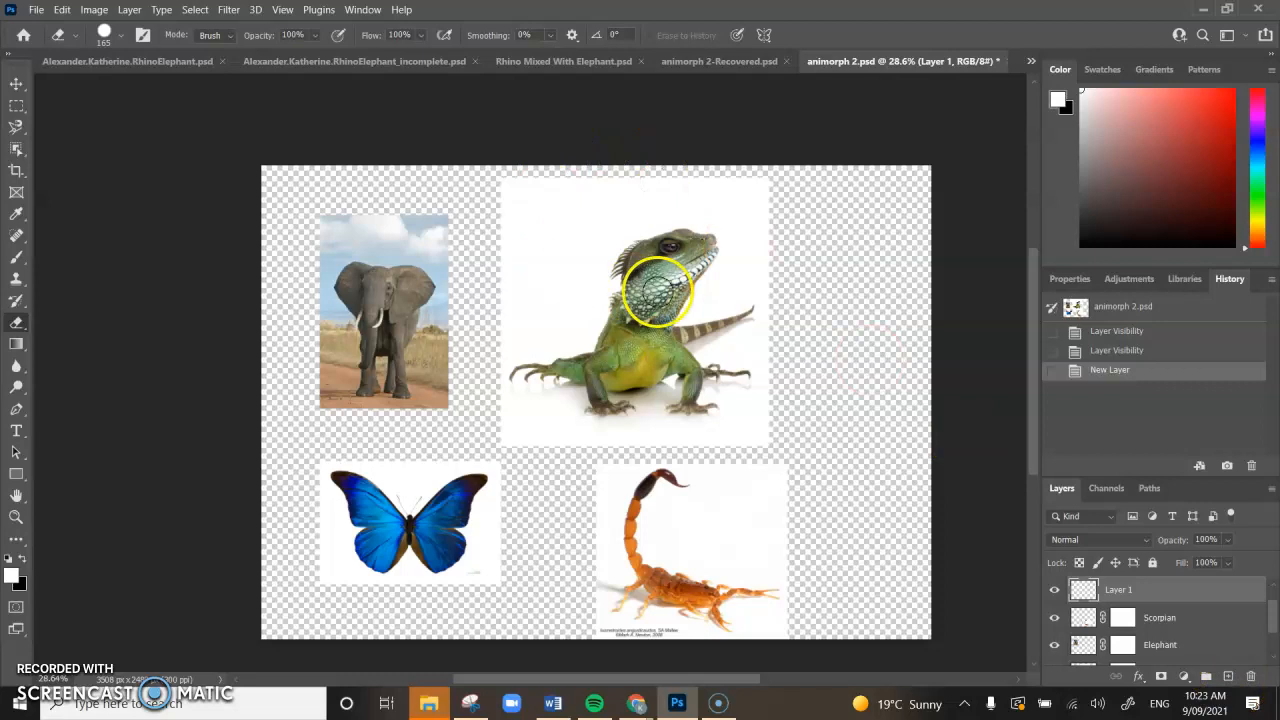
left_click(60, 10)
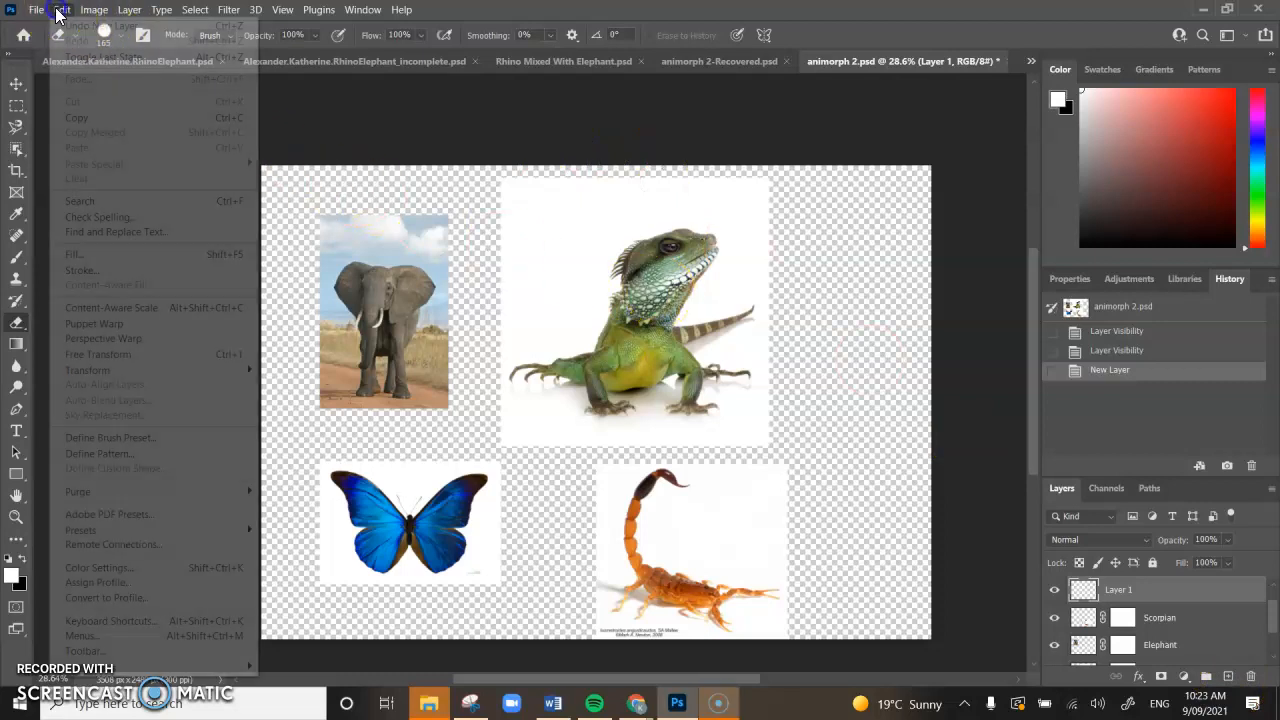
left_click(139, 252)
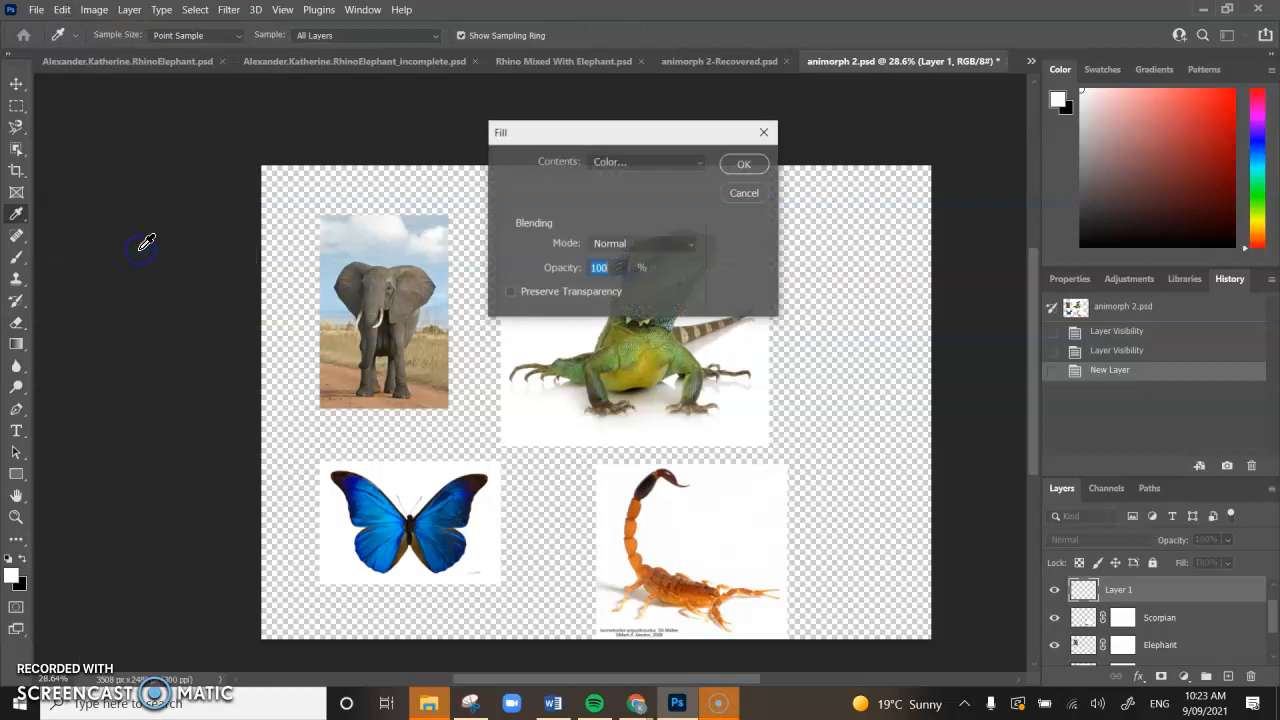
left_click(603, 163)
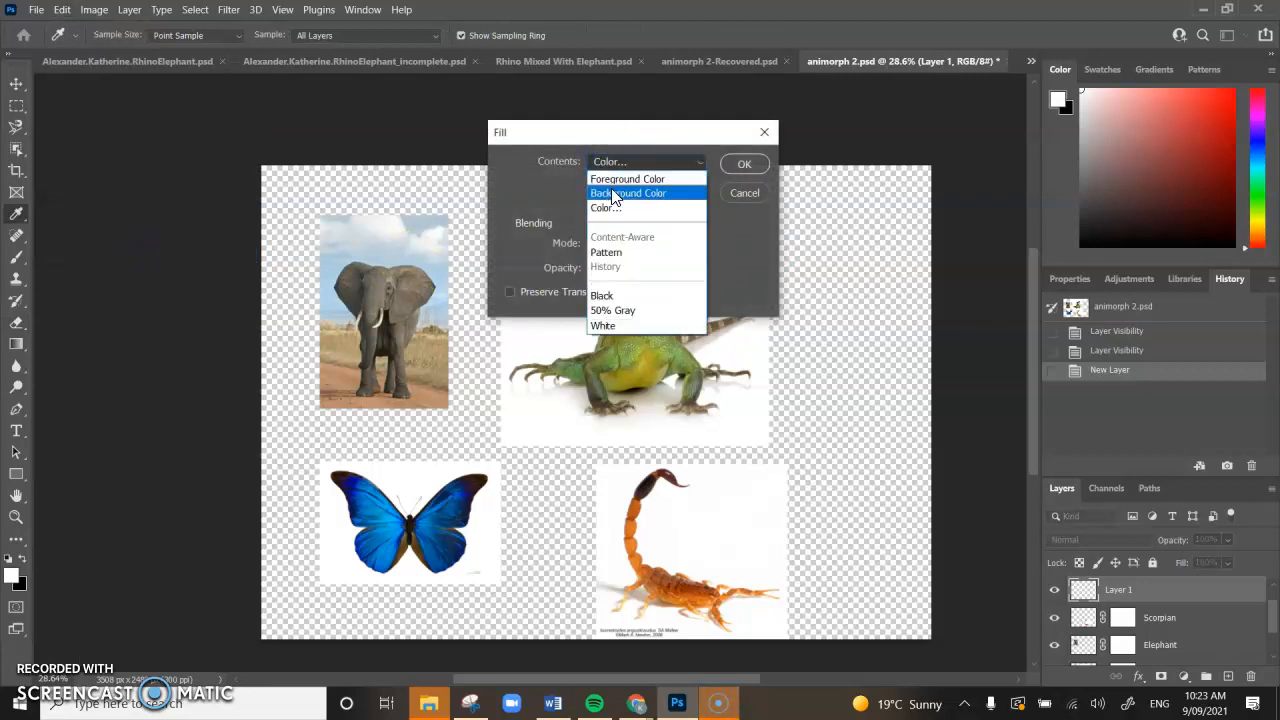
left_click(618, 207)
left_click(578, 149)
left_click(800, 136)
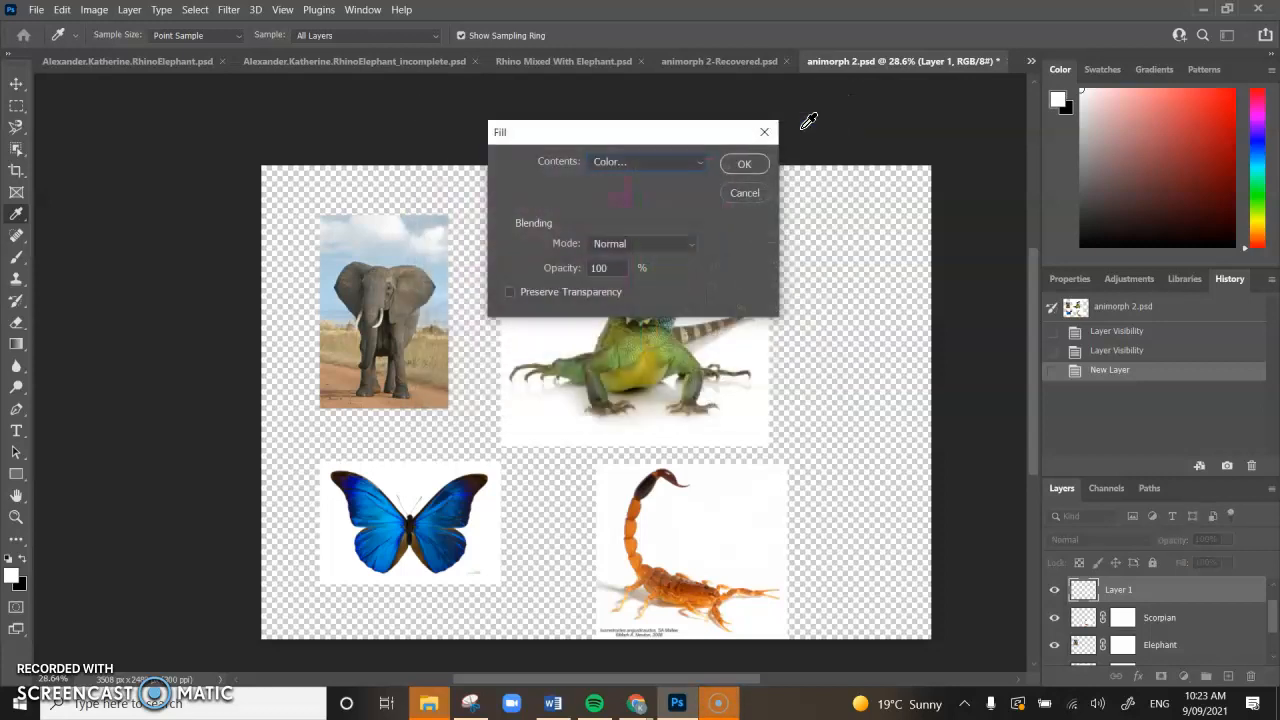
left_click(744, 164)
key("e")
Move the pink layer beneath the Lizard layer so it sits directly above Background.
left_click_drag(1111, 566, 1158, 652)
scroll(1158, 652, "down", 2)
left_click_drag(1160, 597, 1165, 640)
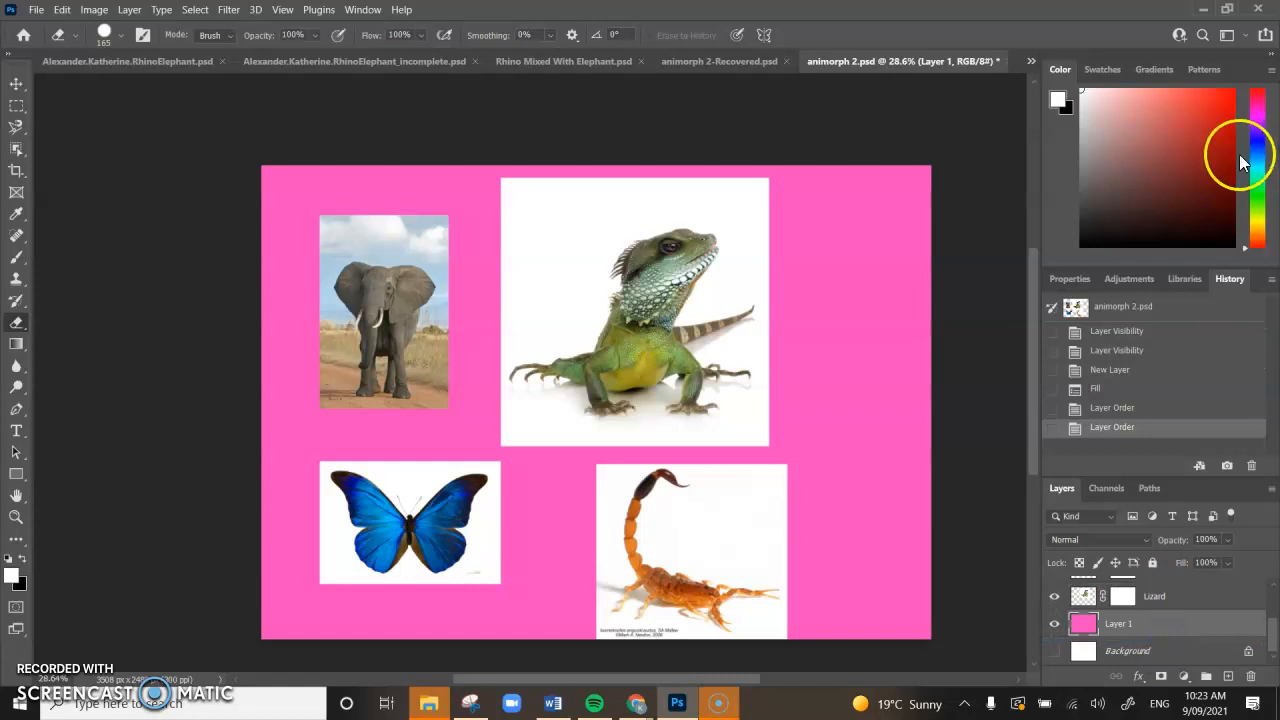
Enlarge the layer list so every layer fits in it, and hide the pink layer.
left_click_drag(1147, 265, 1140, 140)
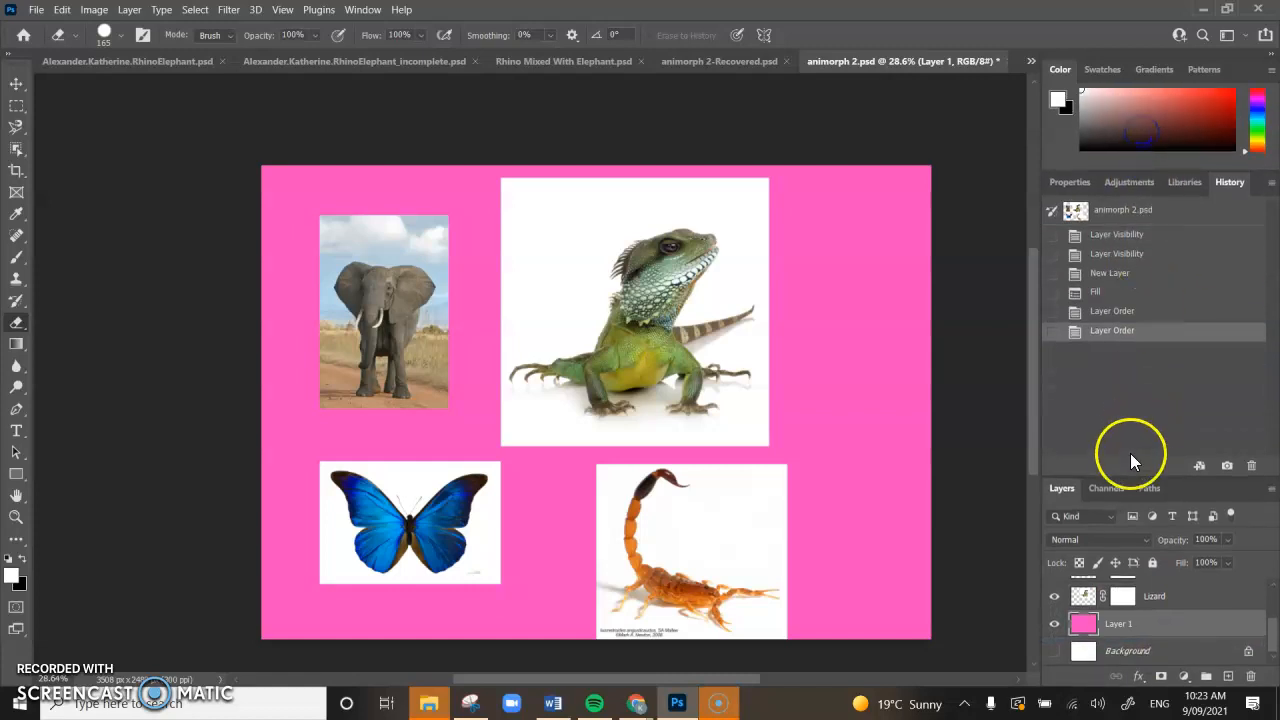
left_click_drag(1135, 476, 1143, 368)
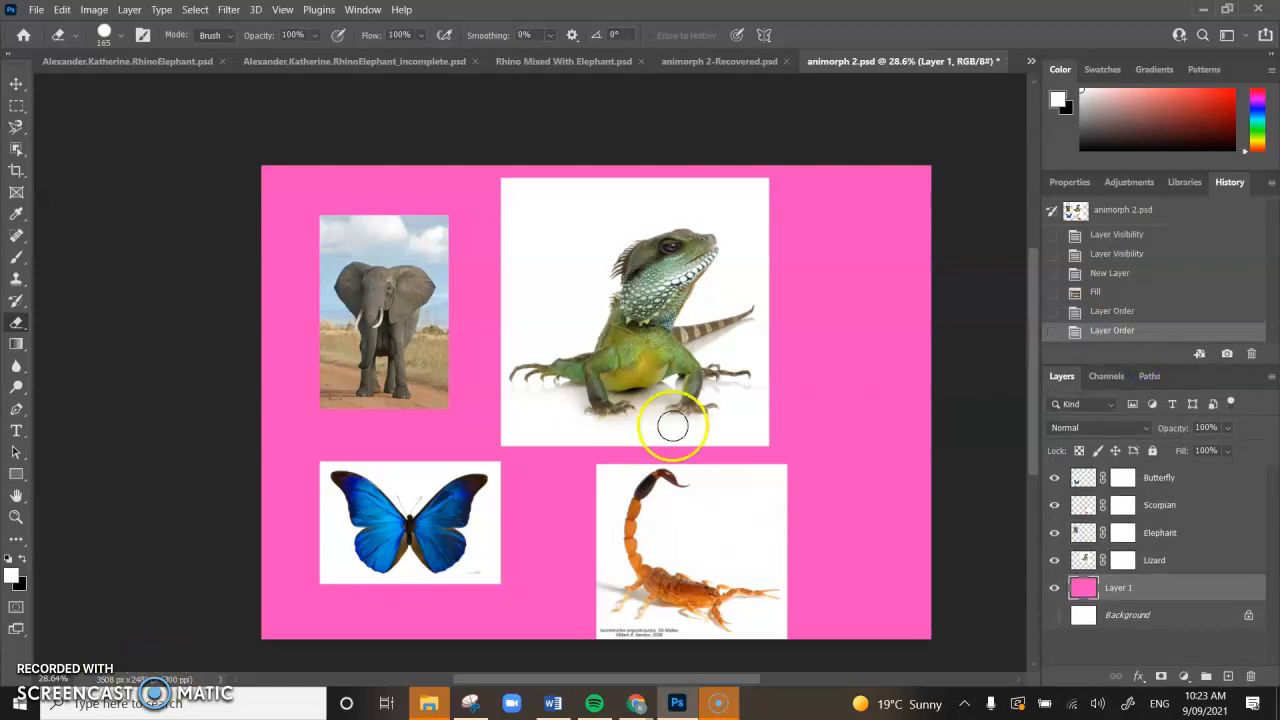
left_click(1054, 590)
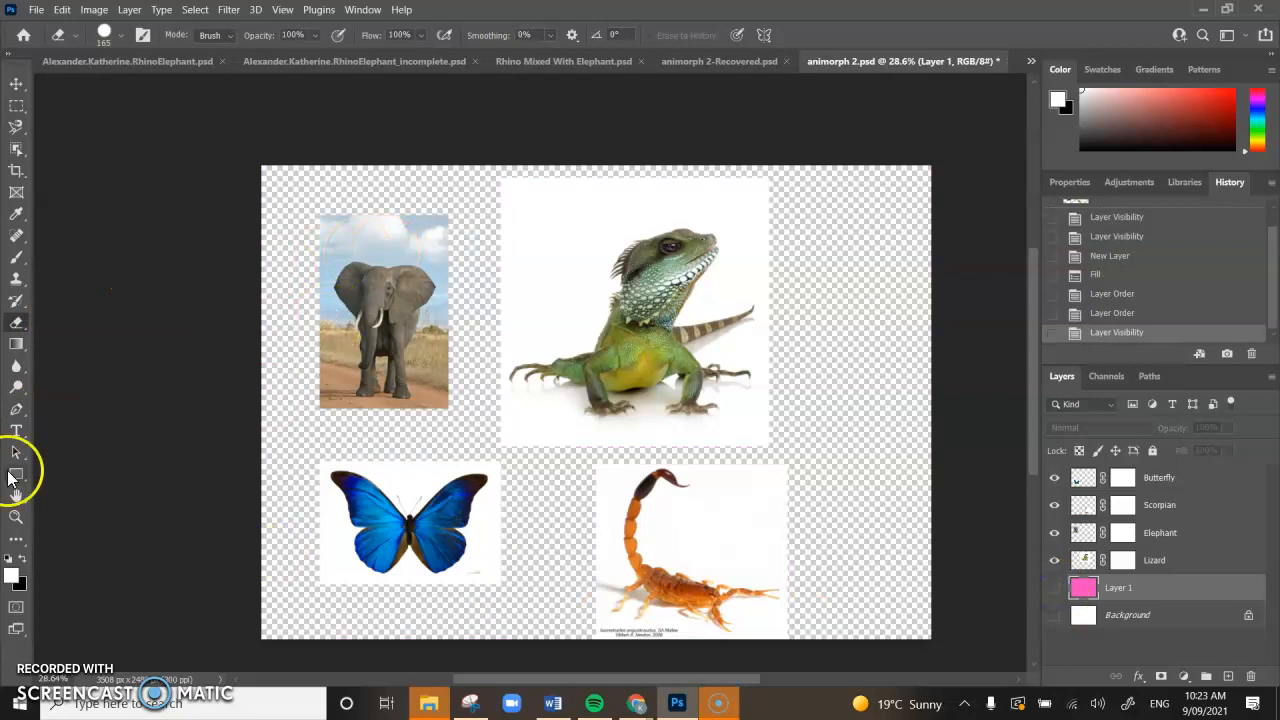
Look at the composite in animorph 2-Recovered.psd, and return to animorph 2.psd to examine the elephant's head, ears and trunk up close.
left_click(722, 62)
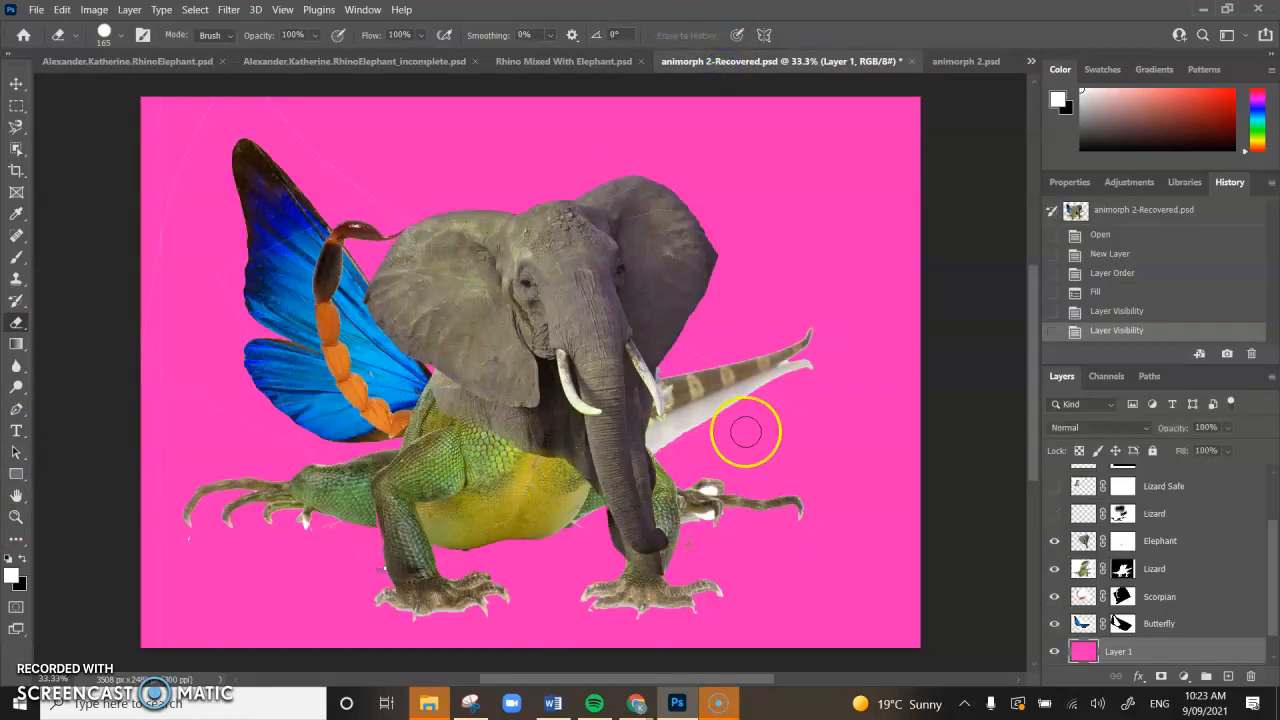
left_click(943, 63)
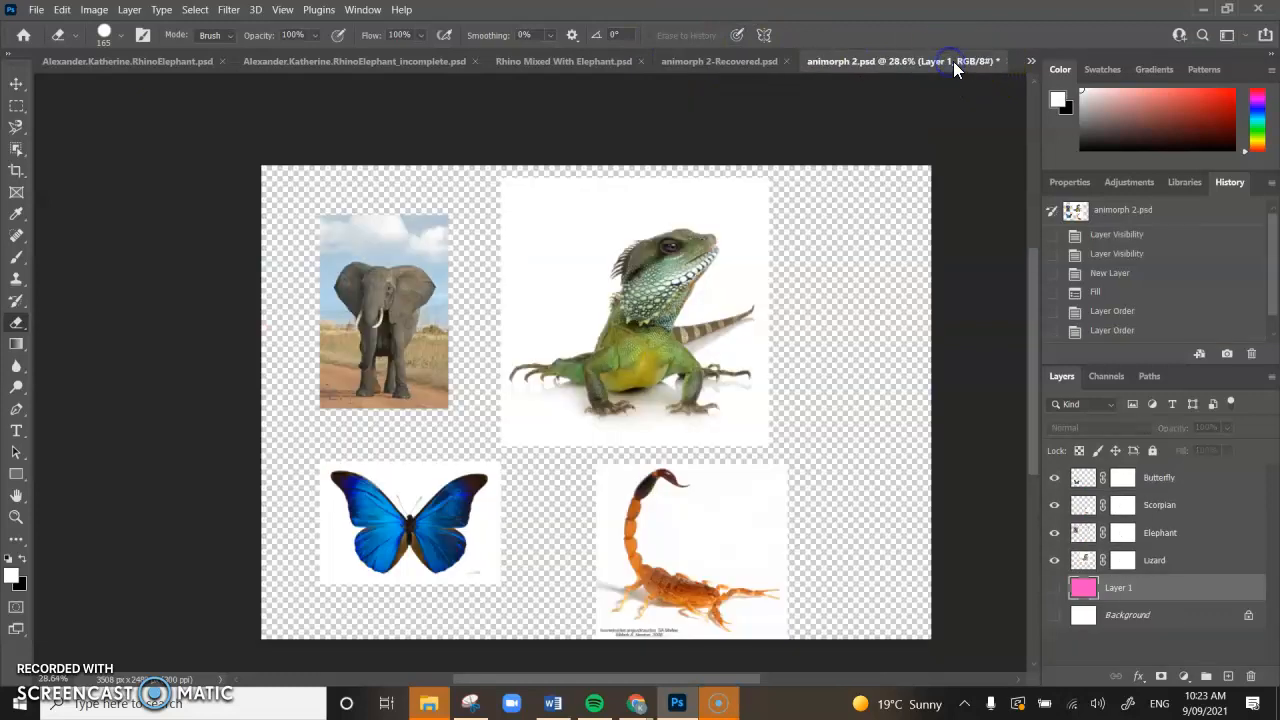
left_click(15, 517)
left_click_drag(352, 313, 416, 360)
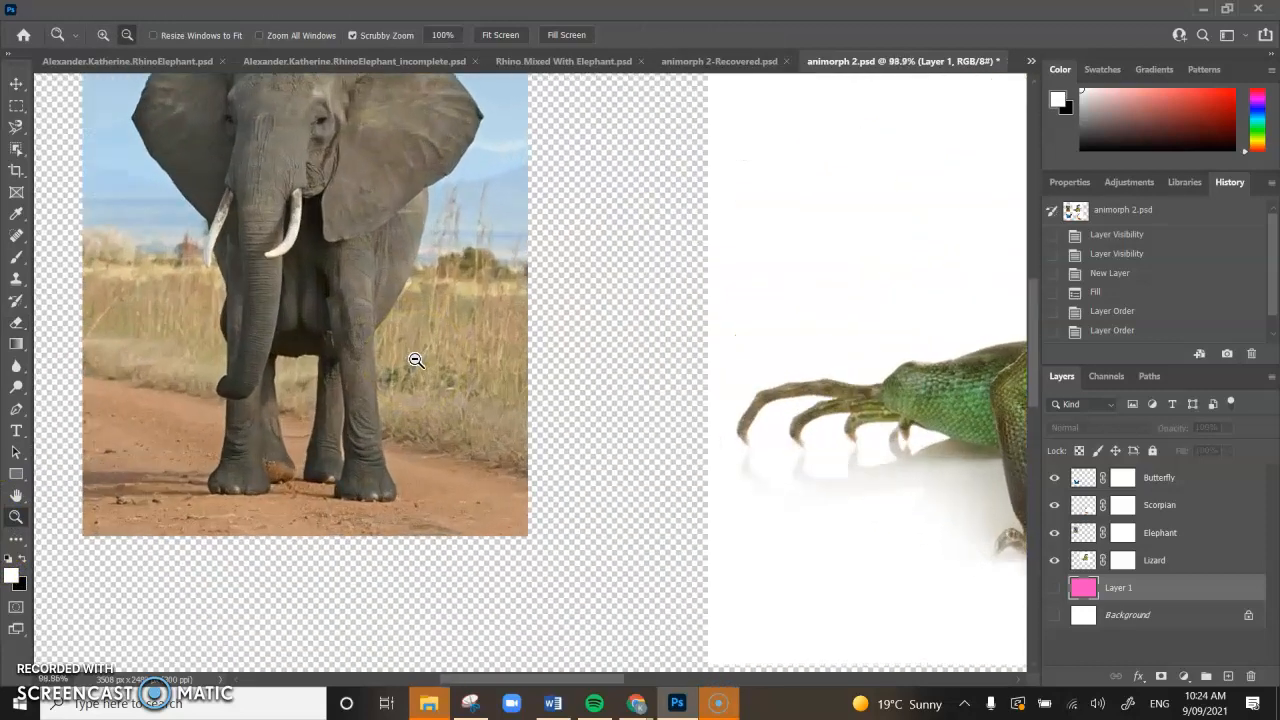
scroll(427, 385, "down", 10)
scroll(411, 388, "up", 14)
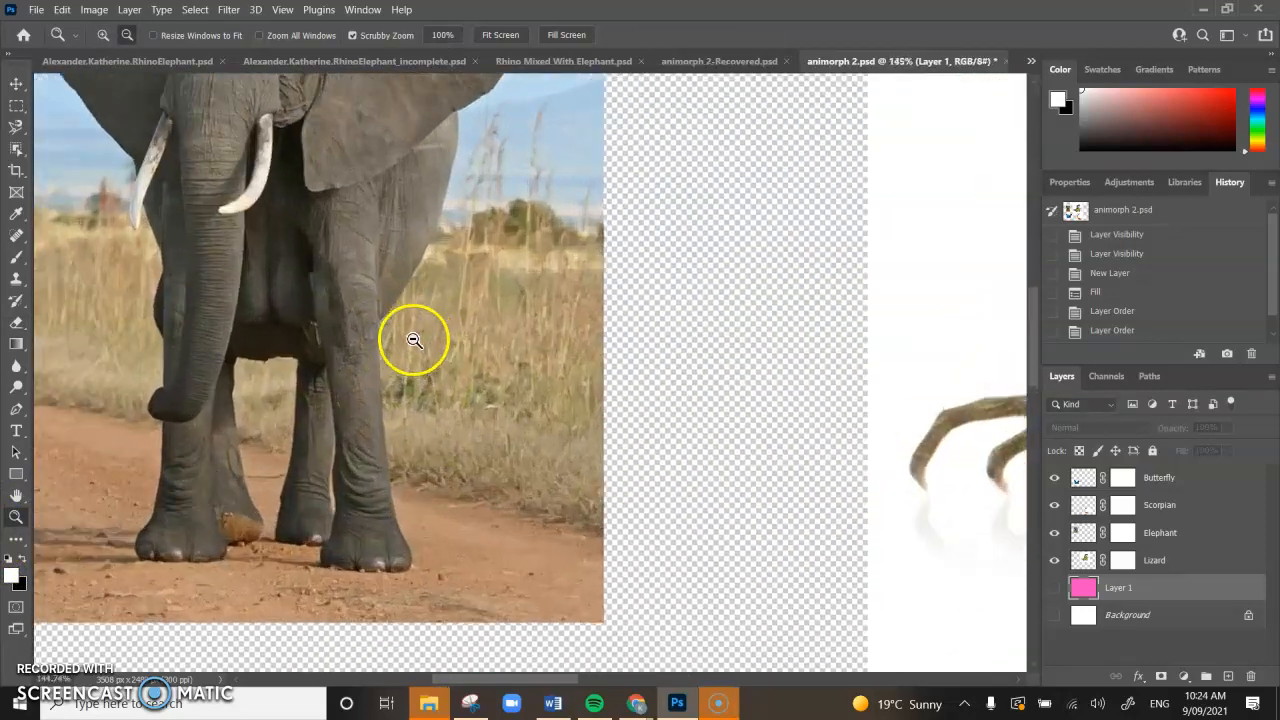
left_click_drag(240, 232, 481, 355)
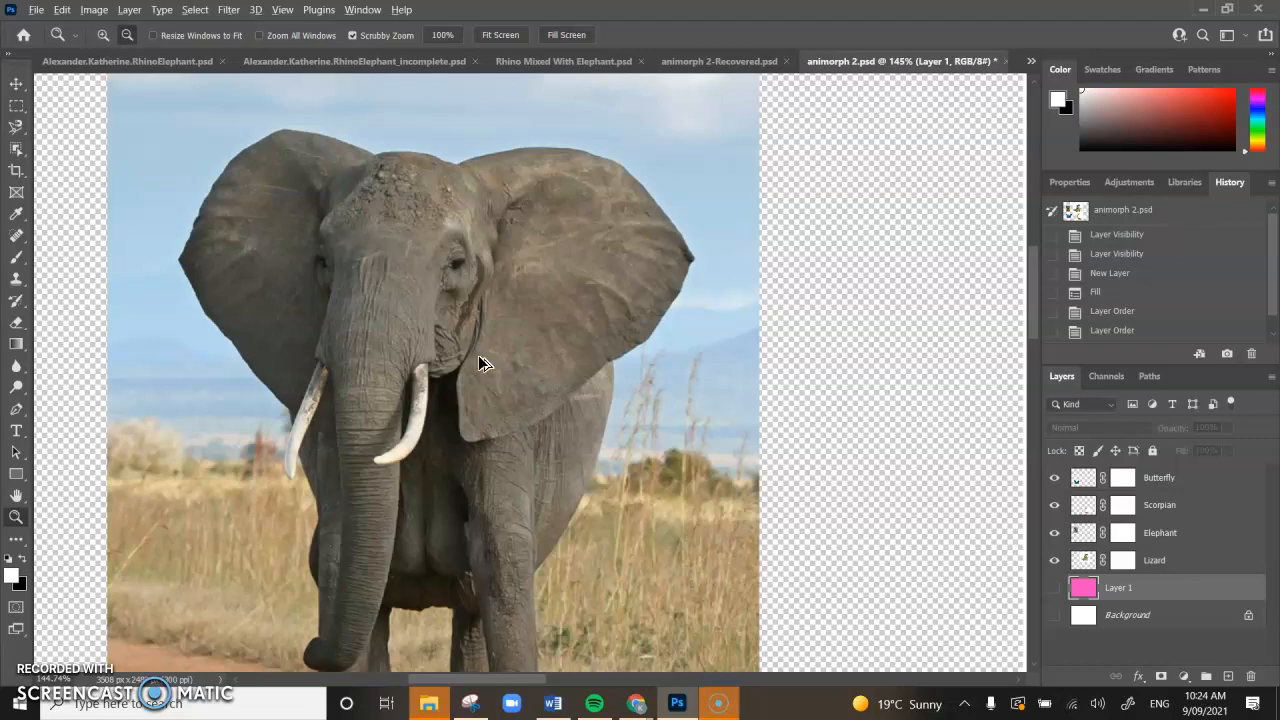
scroll(479, 357, "up", 3)
scroll(479, 357, "down", 3)
scroll(479, 357, "up", 4)
scroll(478, 355, "down", 4)
scroll(478, 355, "up", 4)
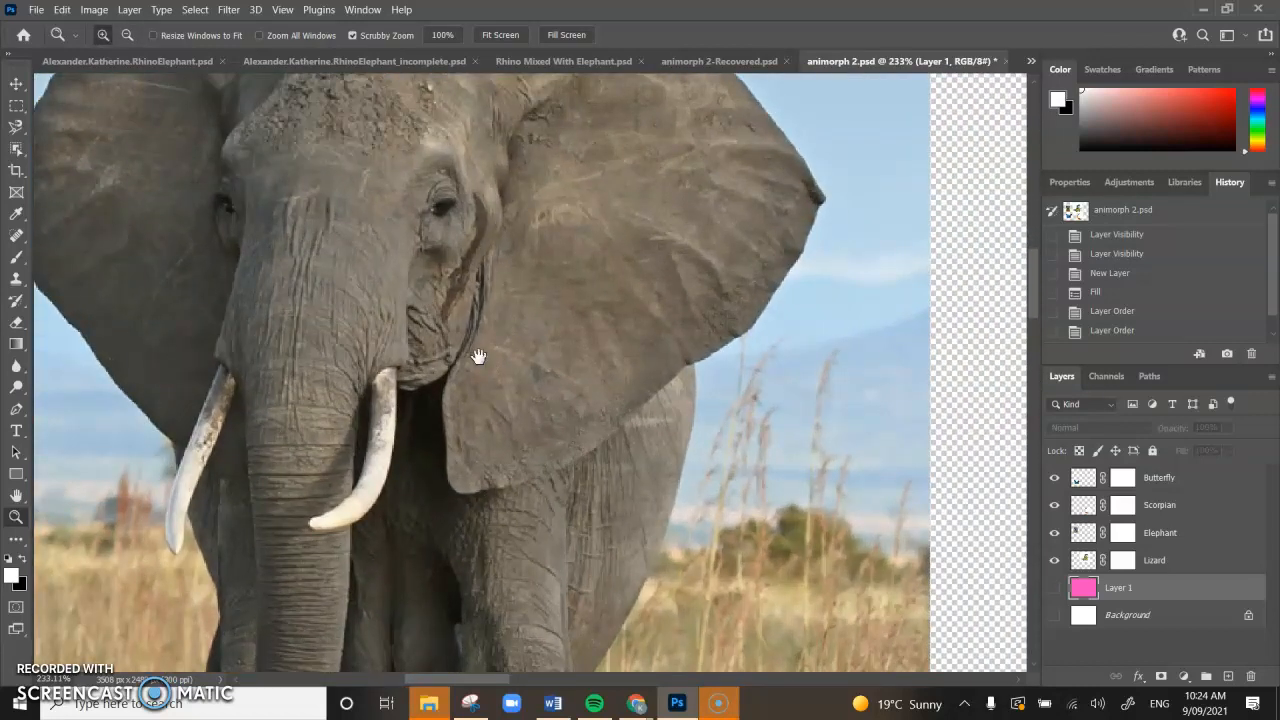
left_click_drag(479, 357, 600, 473)
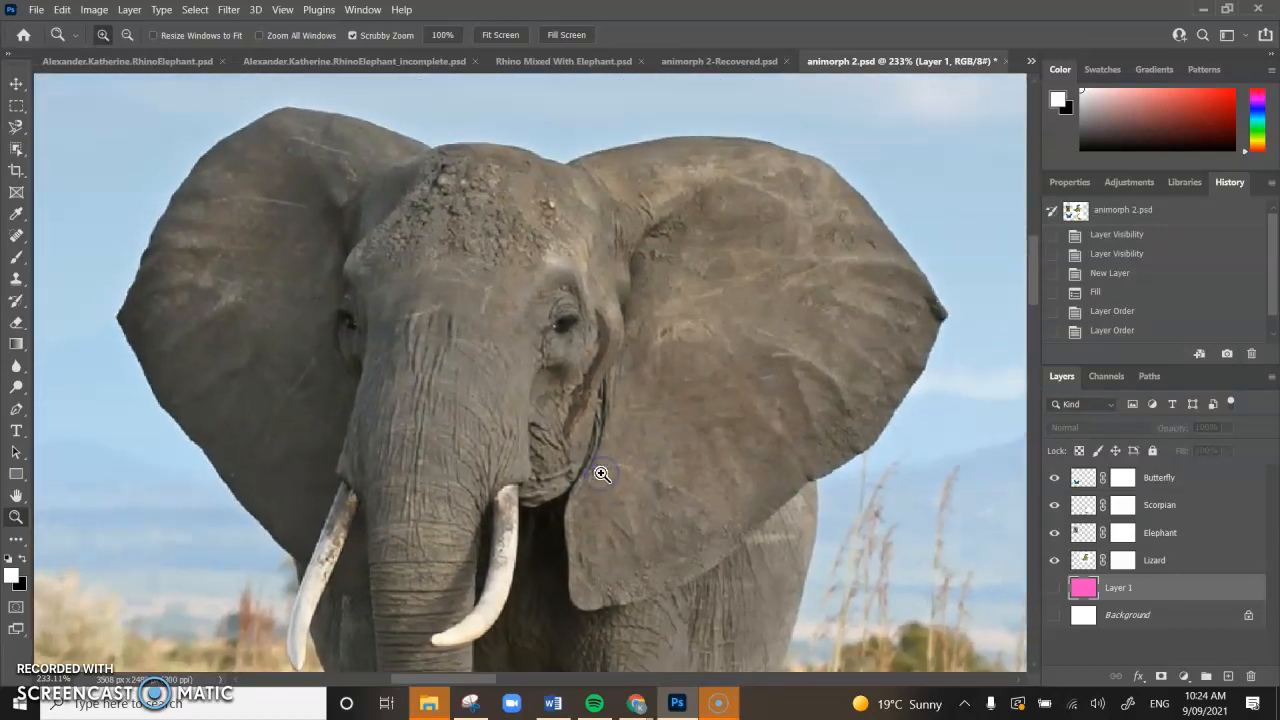
scroll(509, 491, "down", 3)
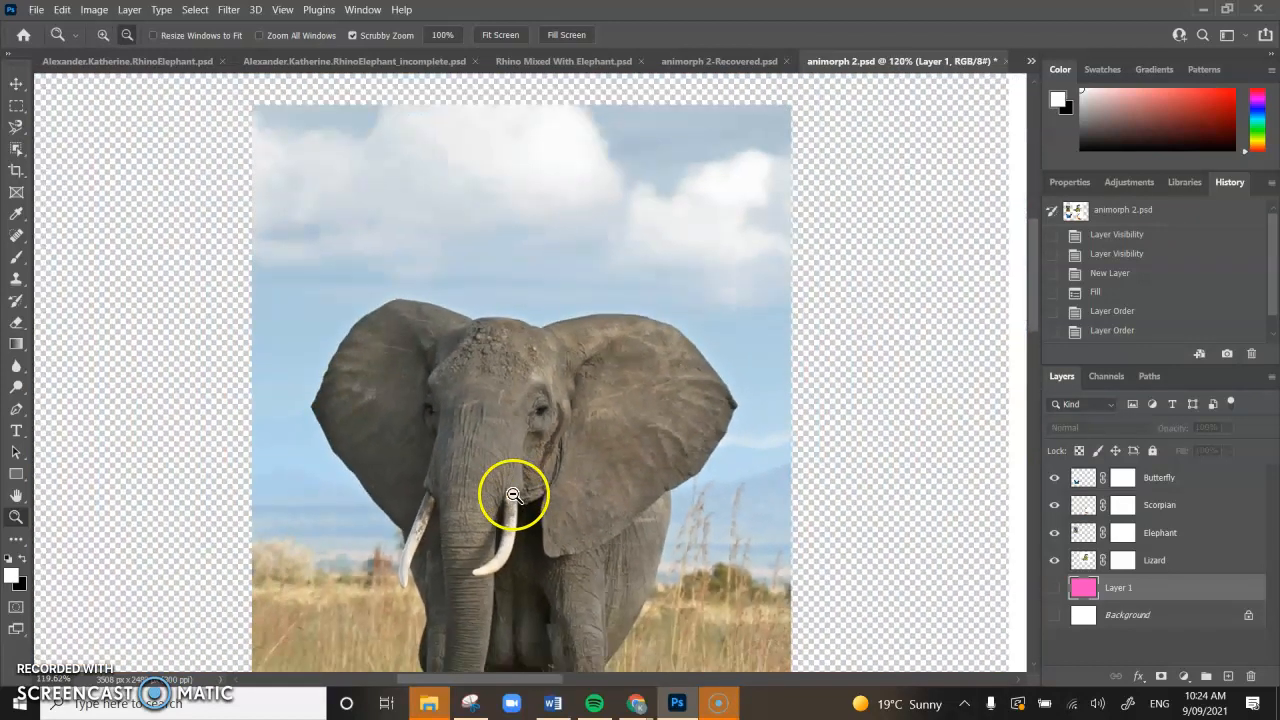
left_click_drag(609, 566, 620, 417)
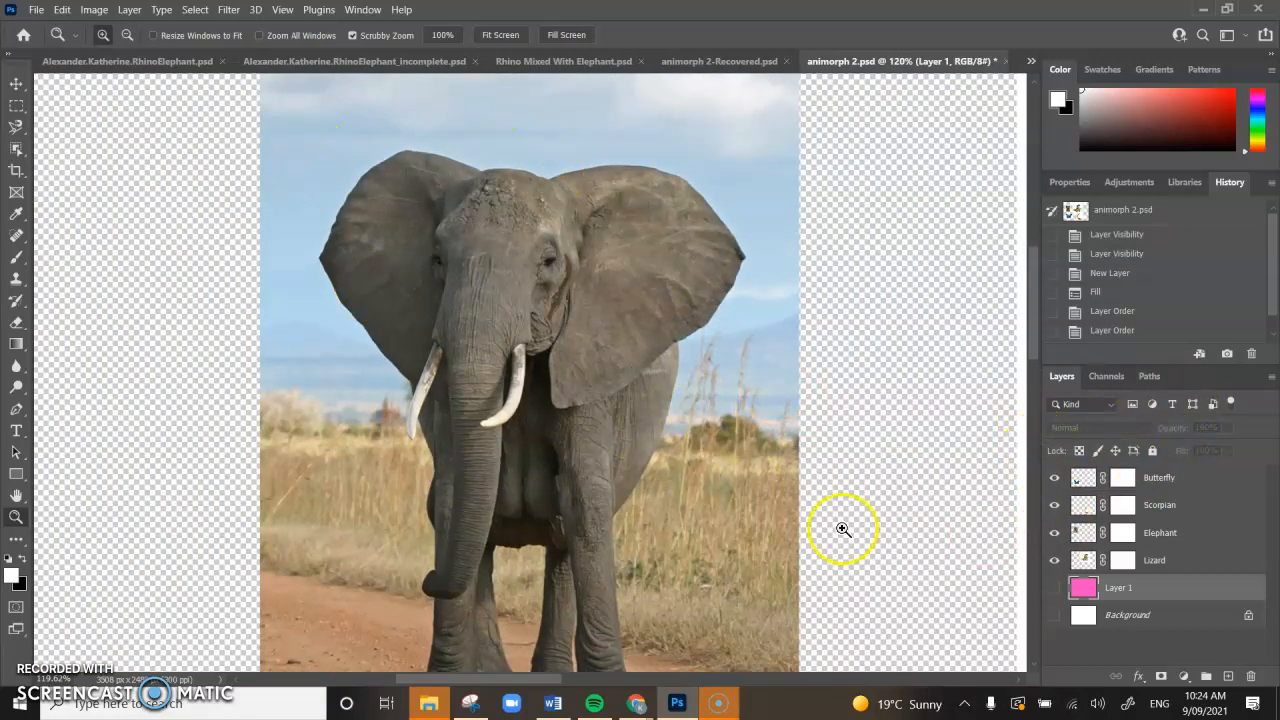
With the Elephant layer mask active, lasso a loose outline around the head, ears and trunk, try clearing inside it, and undo the clear.
left_click(1123, 533)
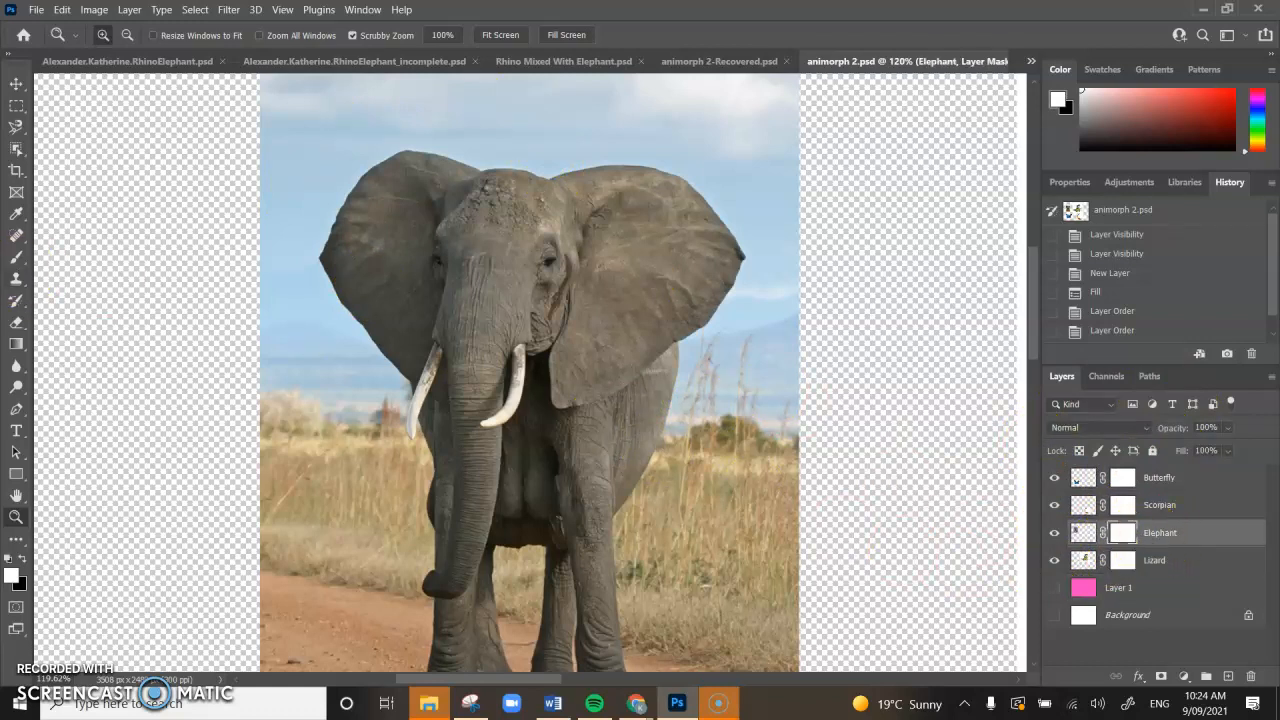
left_click_drag(14, 132, 46, 131)
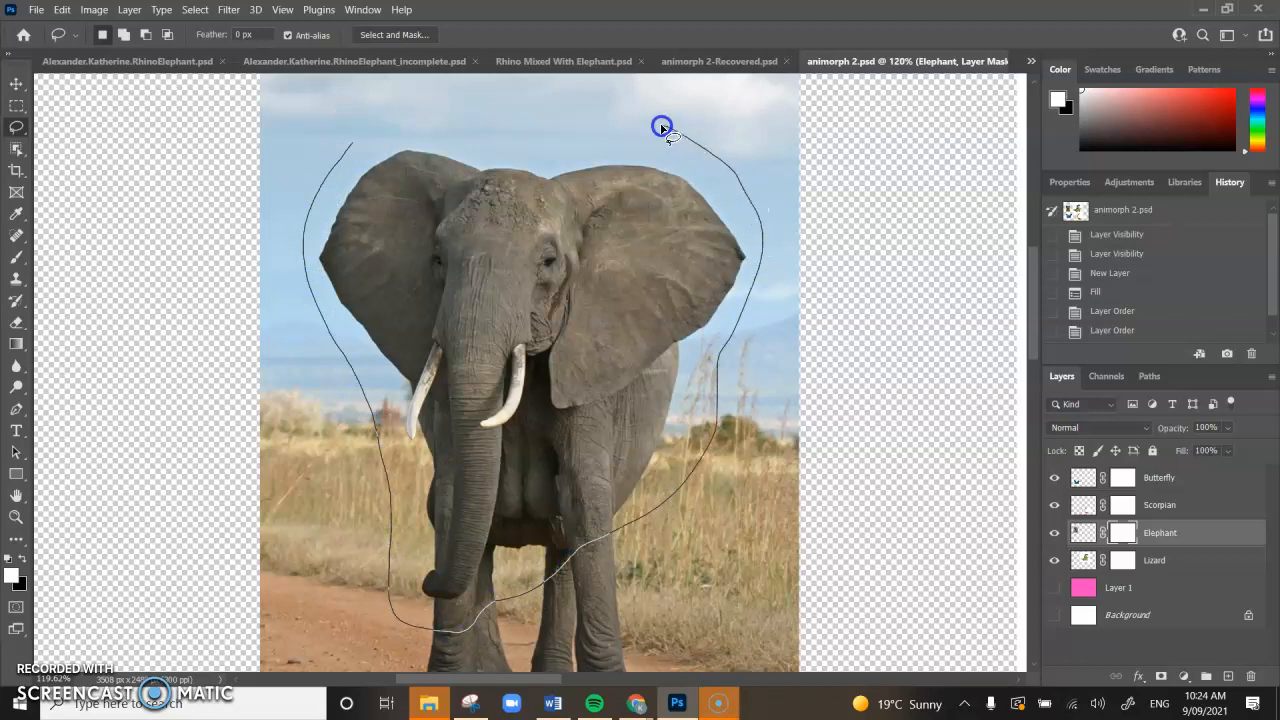
left_click_drag(347, 148, 349, 150)
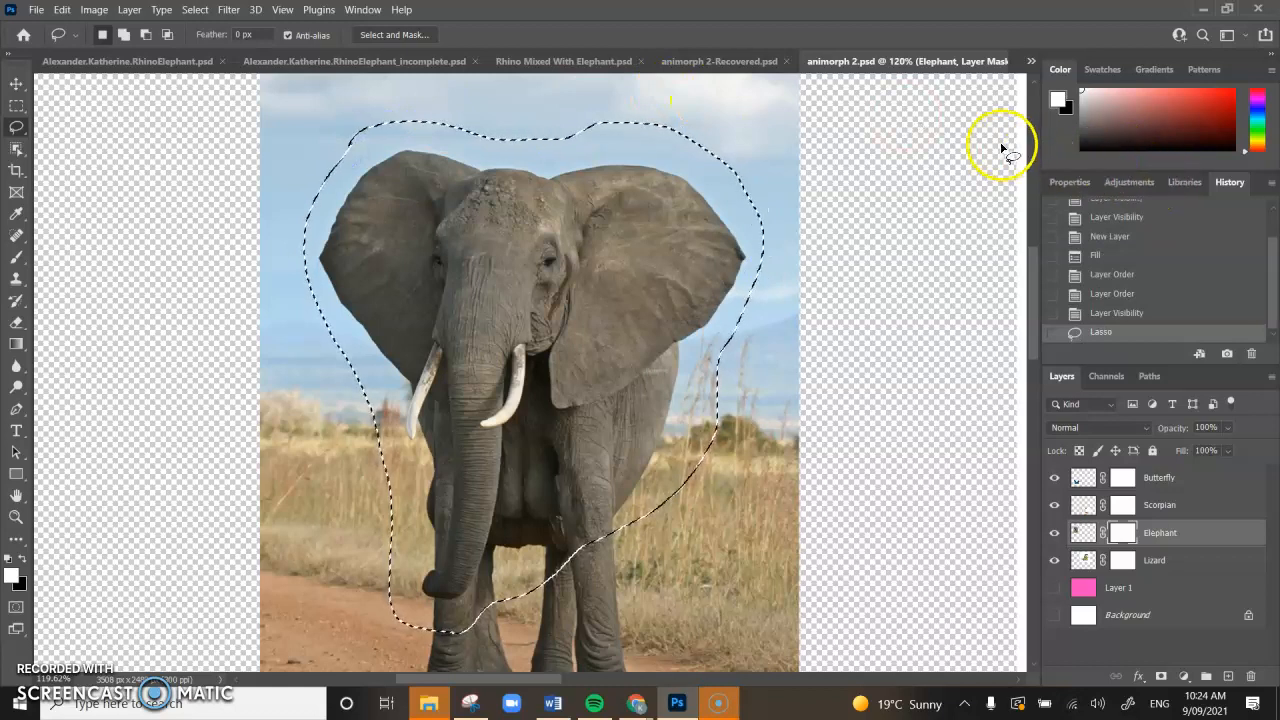
key("Delete")
key("ctrl+z")
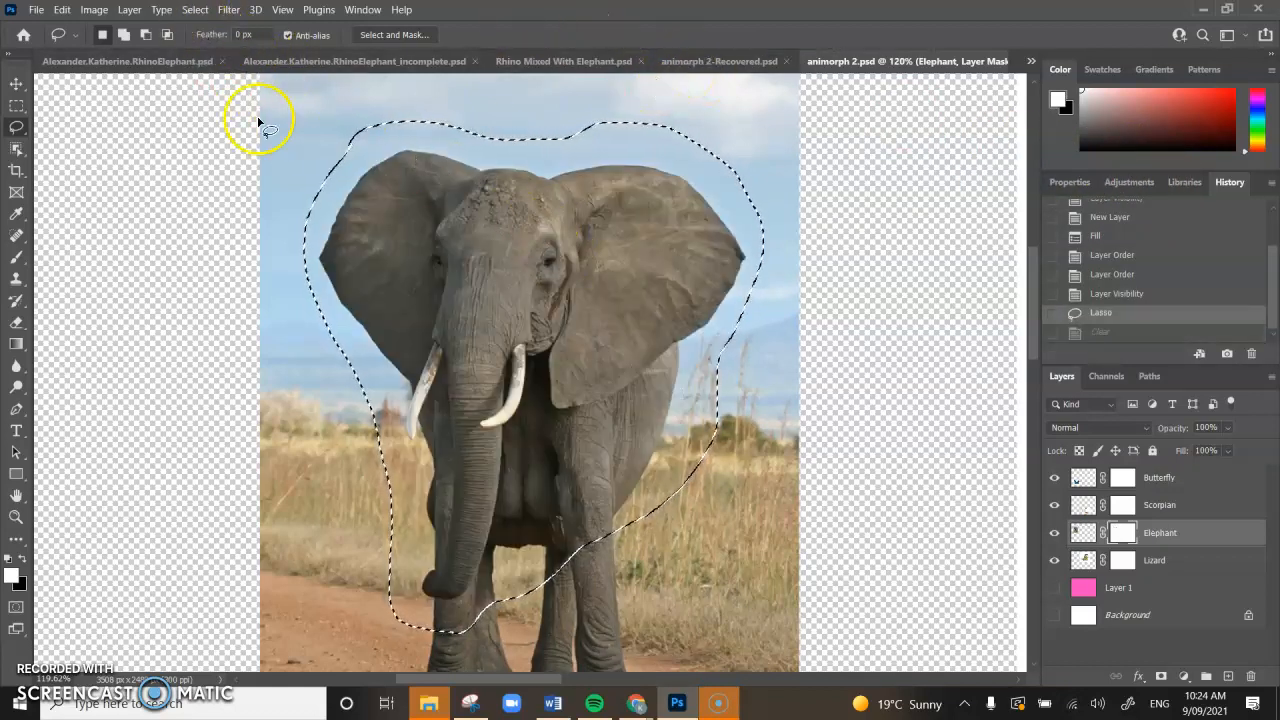
Invert the lasso selection, clear the area outside the elephant outline on the layer mask, and deselect.
left_click(193, 10)
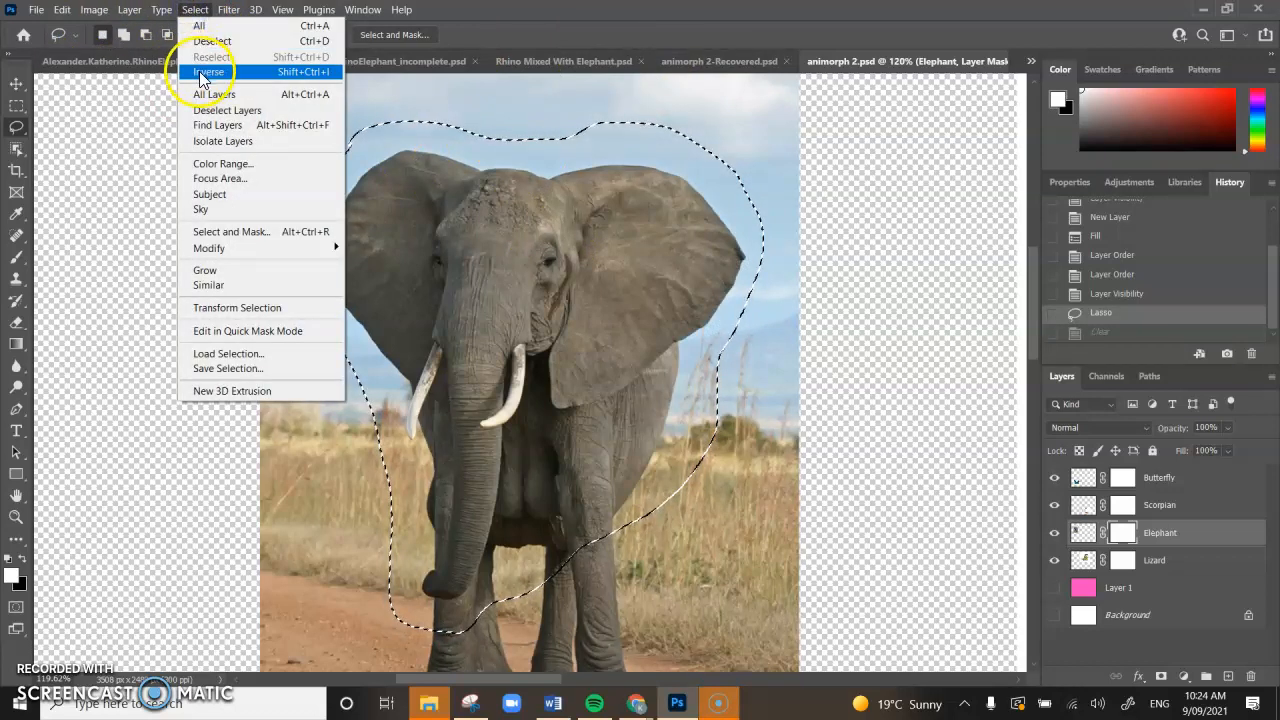
left_click(205, 73)
key("Delete")
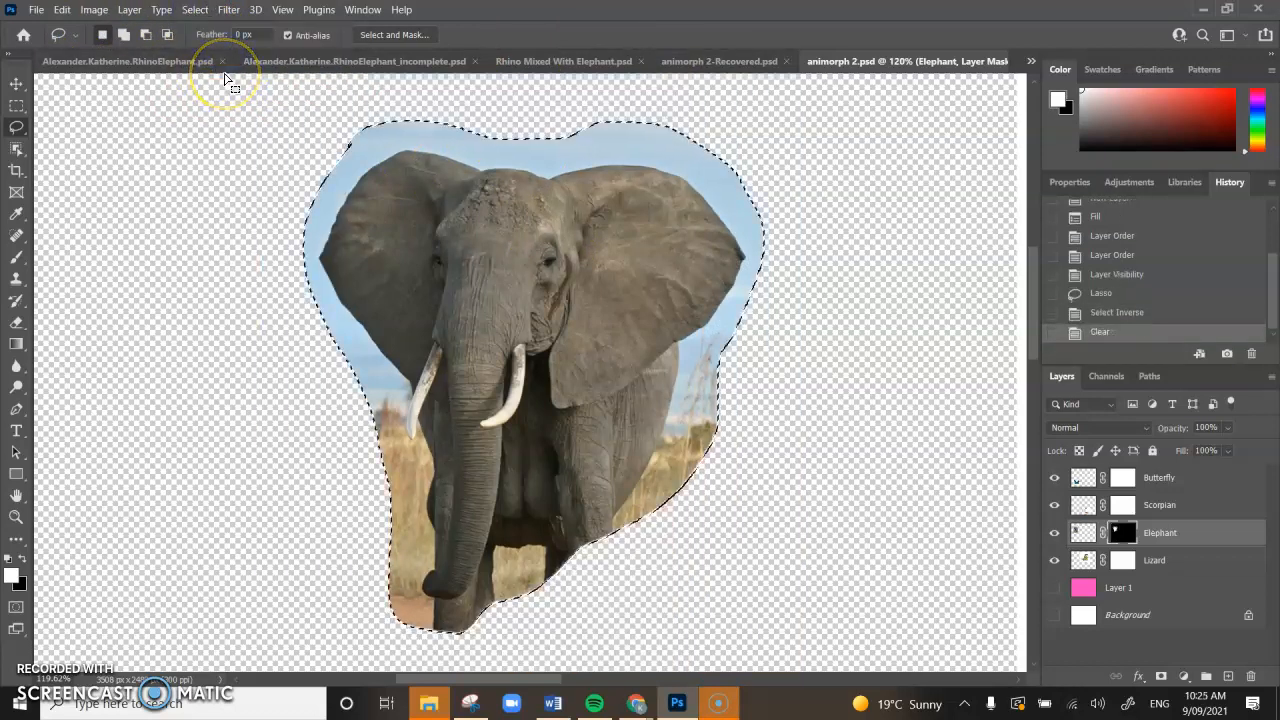
key("ctrl+d")
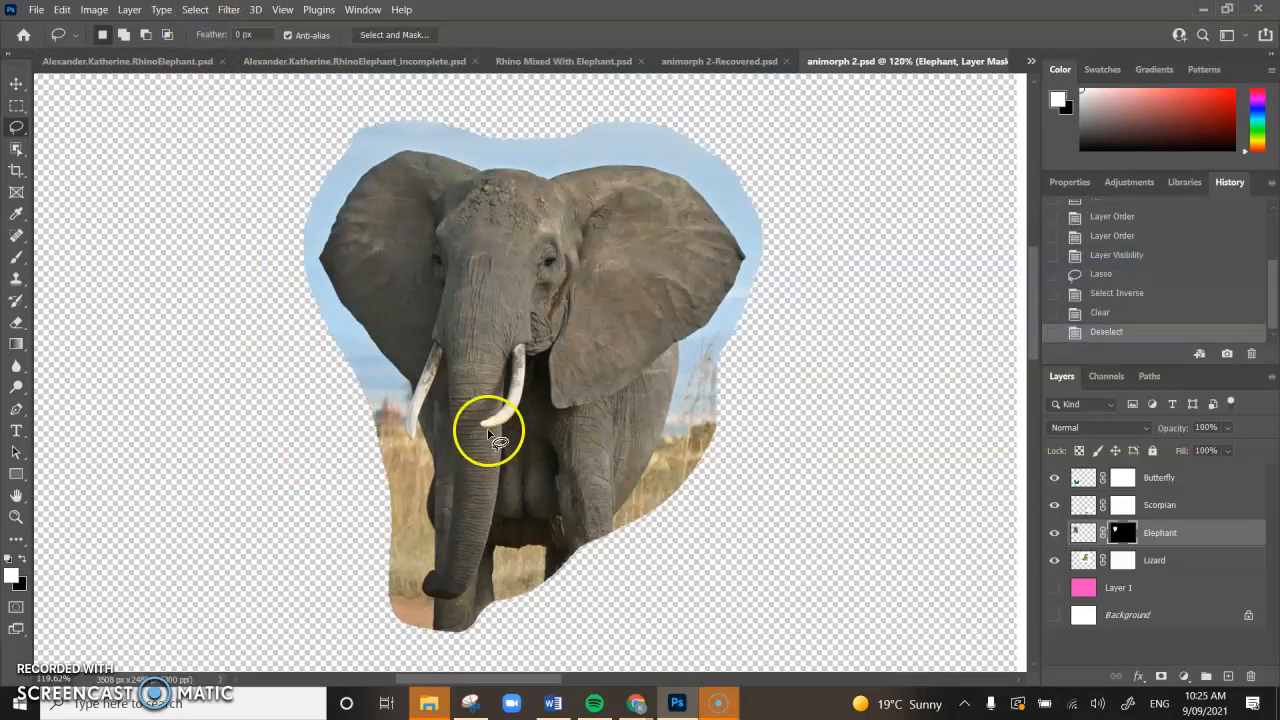
Compare the roughly masked elephant with the composite in animorph 2-Recovered.psd, and return to animorph 2.psd.
scroll(441, 434, "up", 3)
scroll(440, 430, "down", 2)
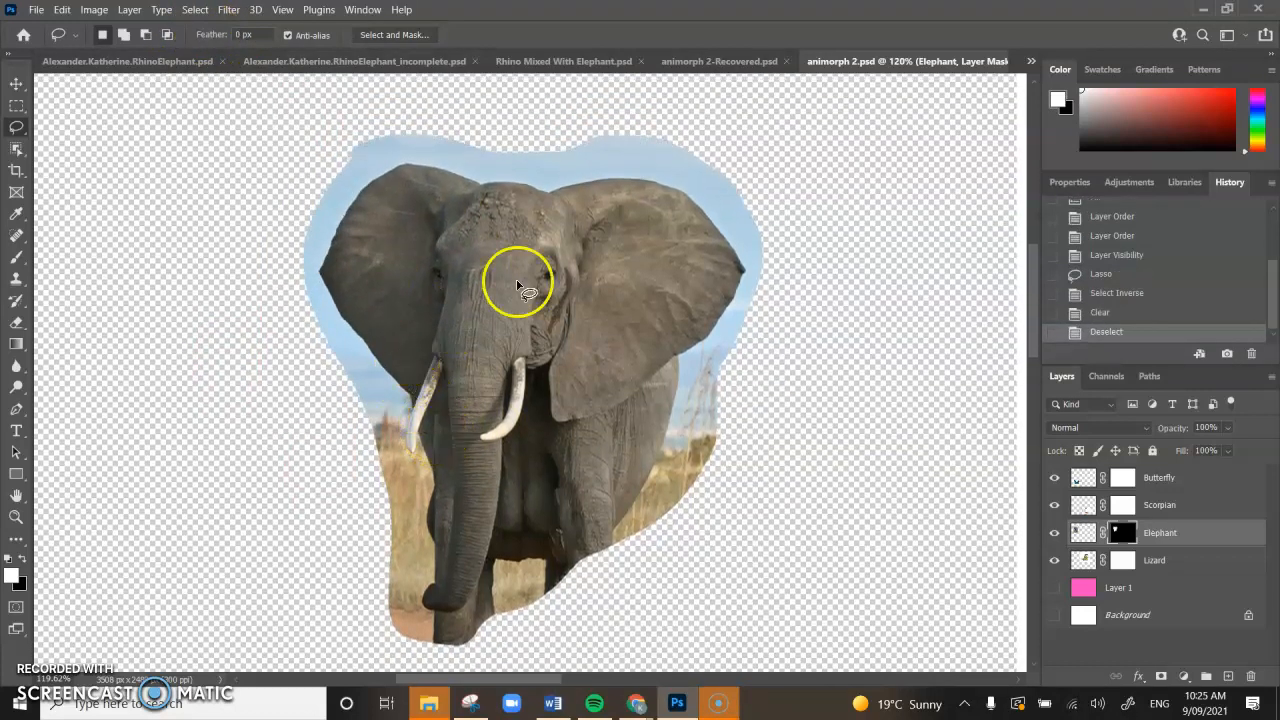
left_click(726, 66)
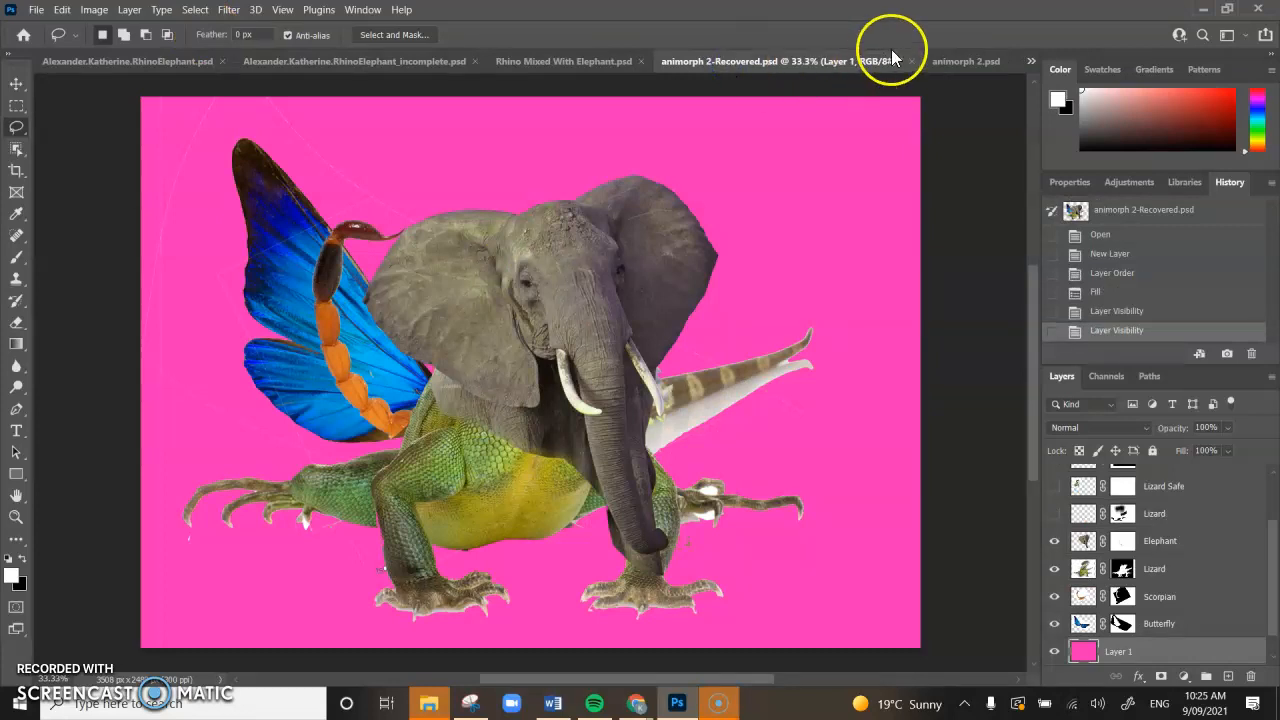
left_click(966, 61)
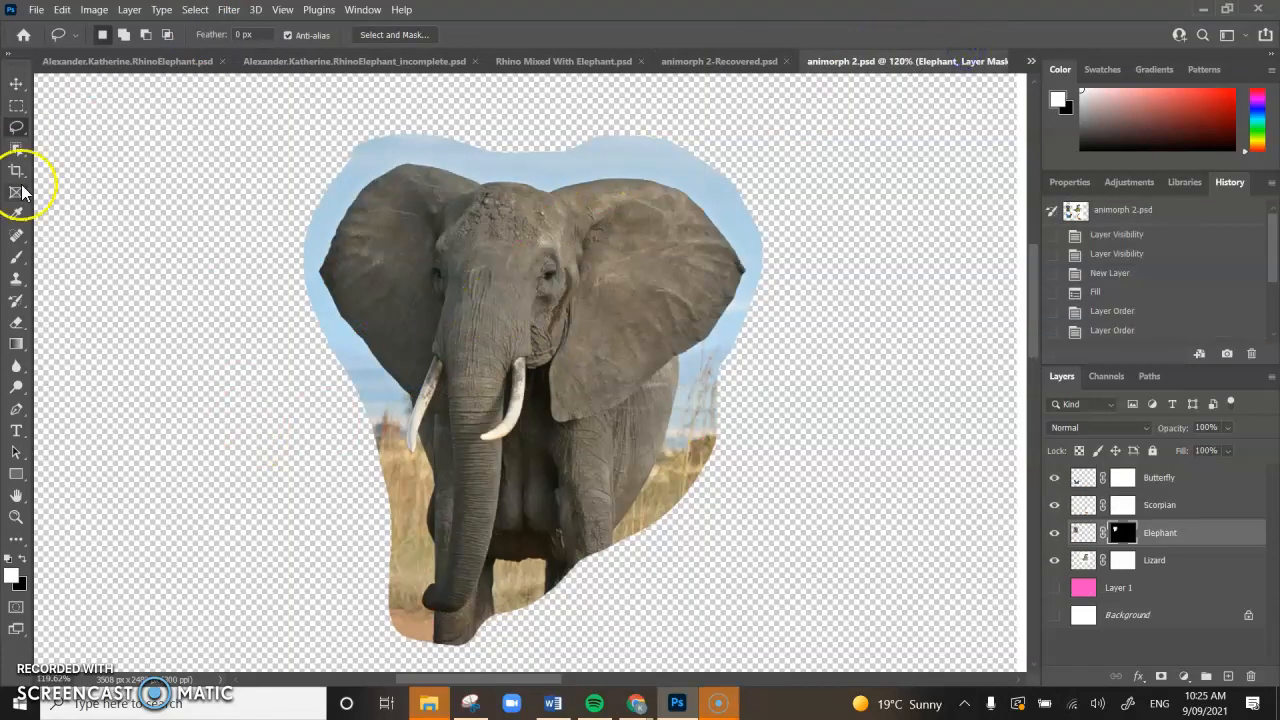
Select the blue sky around the elephant's head and ears with the Magic Wand, adding further sky areas to the selection.
mouse_move(16, 148)
left_mouse_down()
mouse_move(101, 164)
mouse_move(101, 180)
left_mouse_up()
left_click(323, 194)
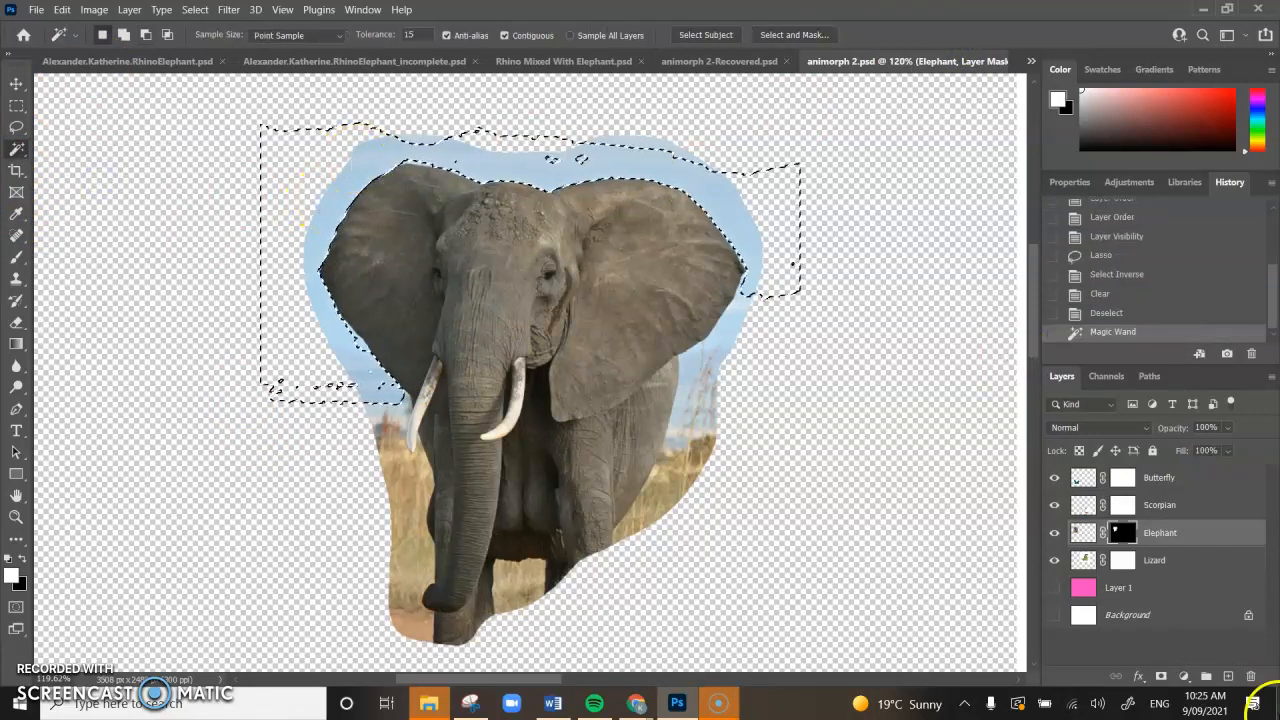
left_click(420, 139, "shift")
left_click(737, 314, "shift")
left_click(740, 304, "shift")
Set the Magic Wand tolerance to 32, reselect the sky around the elephant's head, clear it from the layer mask, and deselect.
left_click(410, 35)
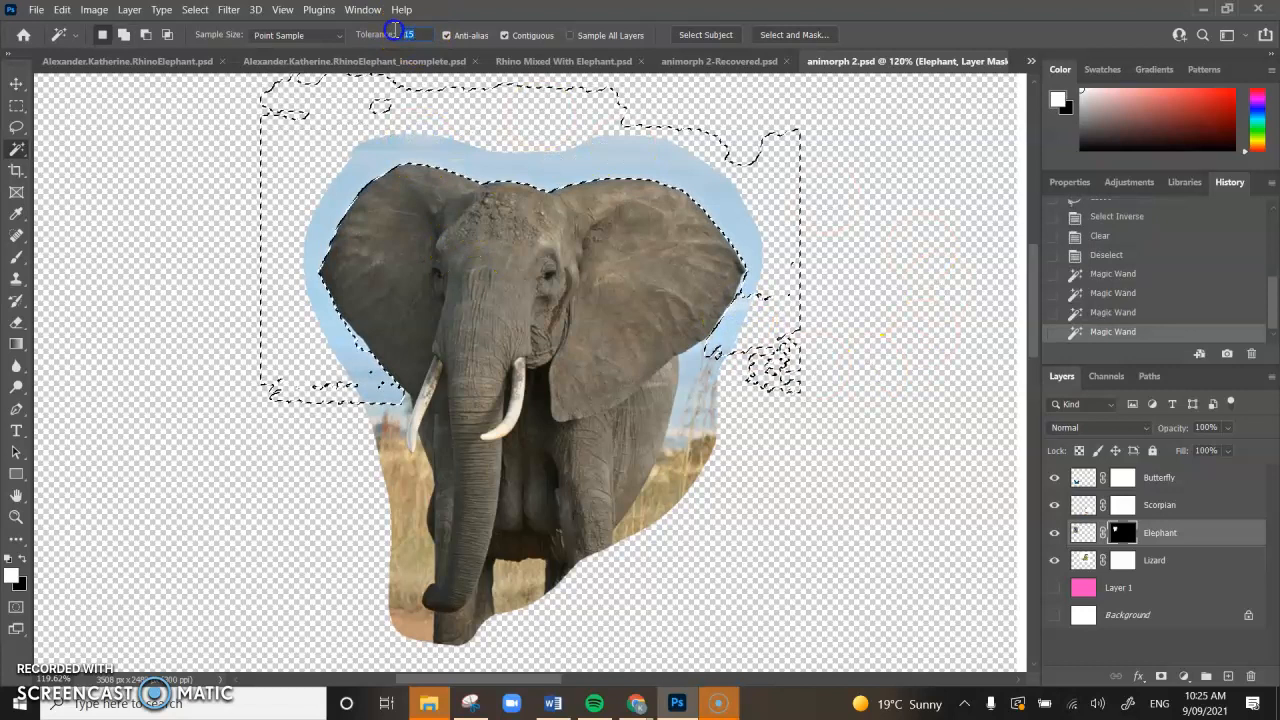
type("32")
left_click_drag(328, 163, 333, 163)
left_click(365, 174)
left_click(366, 164)
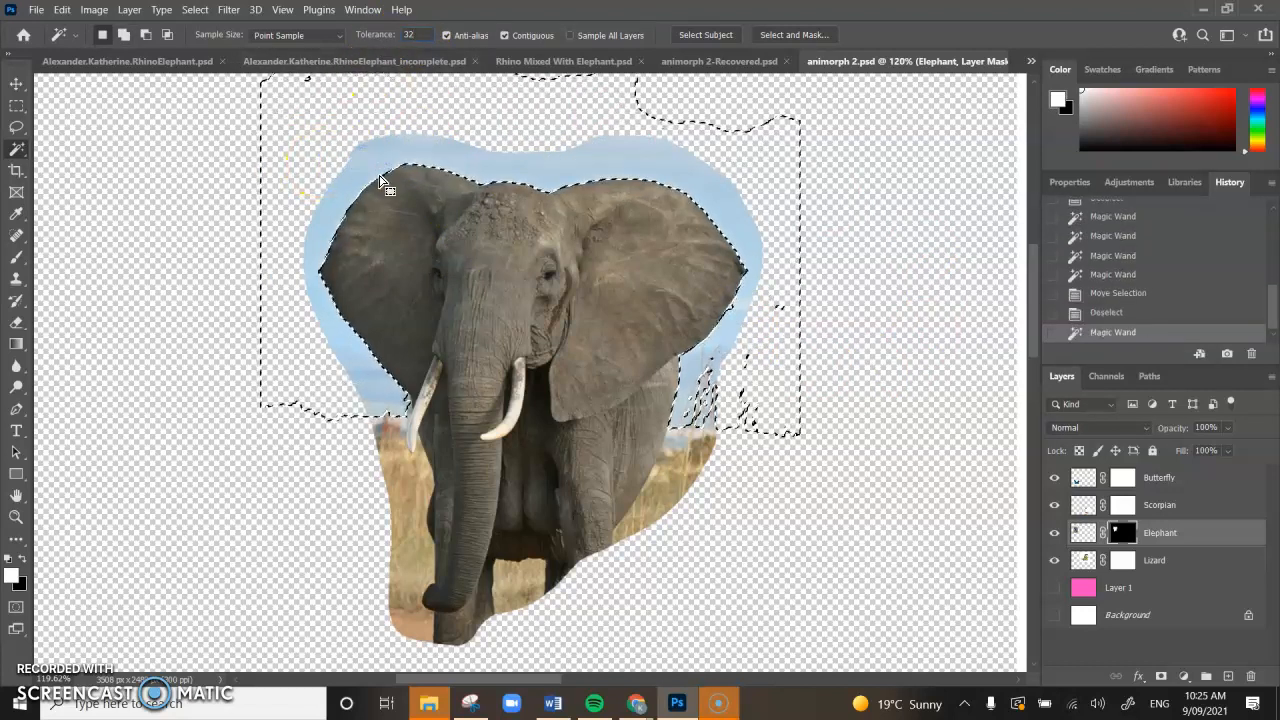
key("Delete")
key("ctrl+d")
scroll(470, 505, "up", 1)
left_click(683, 458)
left_click(683, 445)
left_click(766, 509)
left_click(743, 443)
left_click(70, 255)
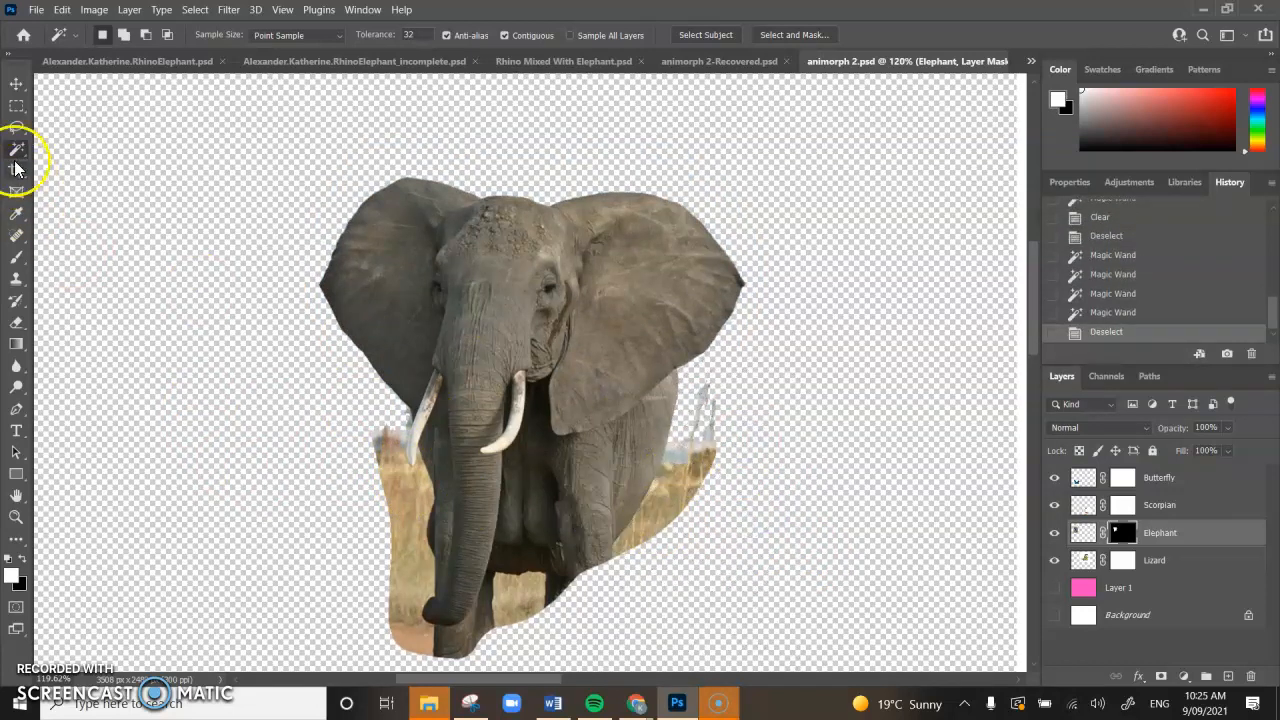
Lasso the grass on both sides of the elephant's legs and body, clear it from the layer mask, and deselect.
left_click(20, 128)
left_click_drag(363, 443, 391, 431)
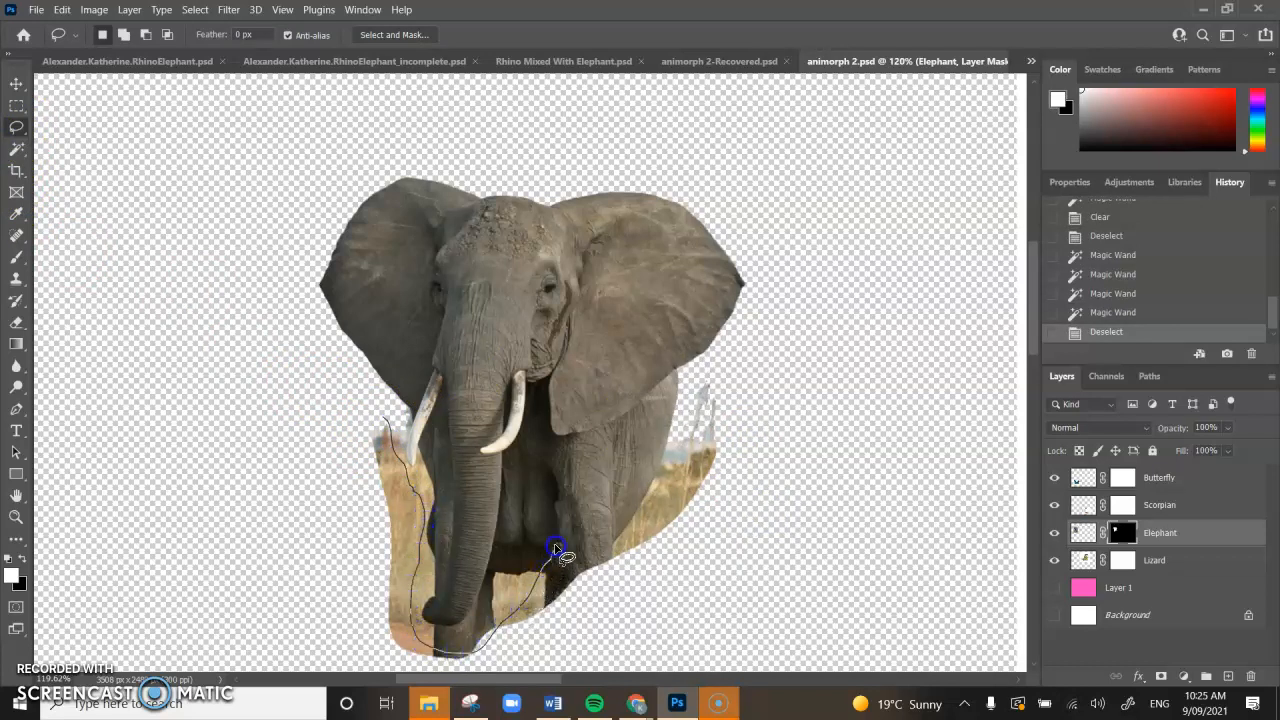
mouse_move(700, 383)
left_mouse_down()
mouse_move(784, 473)
mouse_move(709, 575)
mouse_move(565, 657)
left_mouse_up()
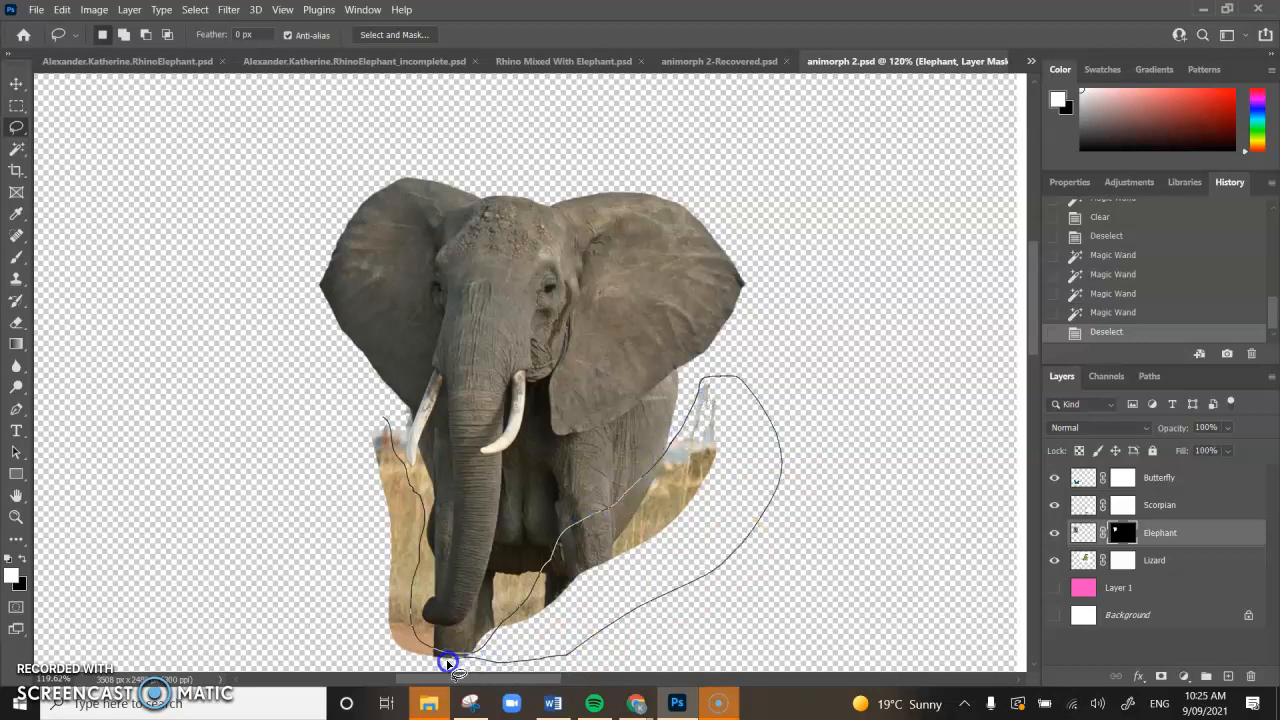
left_click_drag(386, 420, 386, 423)
key("Delete")
key("ctrl+d")
Reduce the Magic Wand tolerance to 15 and select the pale background patches beside the elephant's outer tusk.
scroll(371, 511, "up", 1)
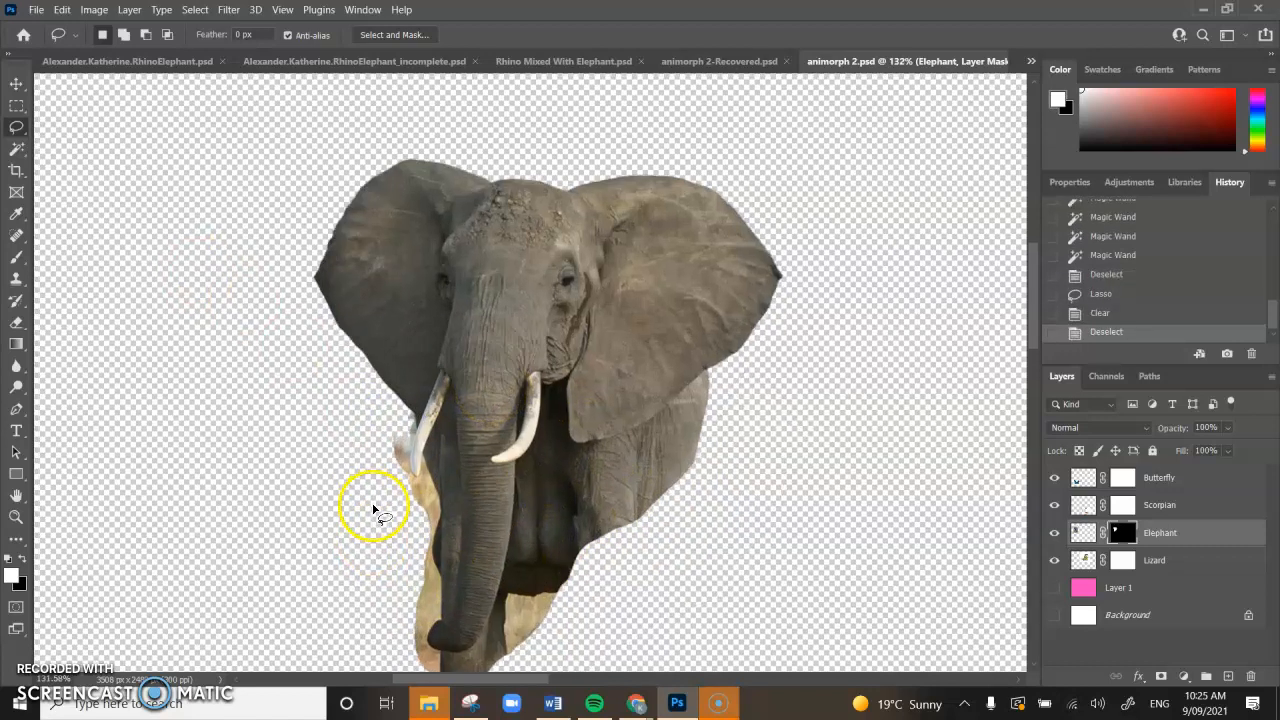
scroll(437, 497, "up", 4)
left_click(17, 149)
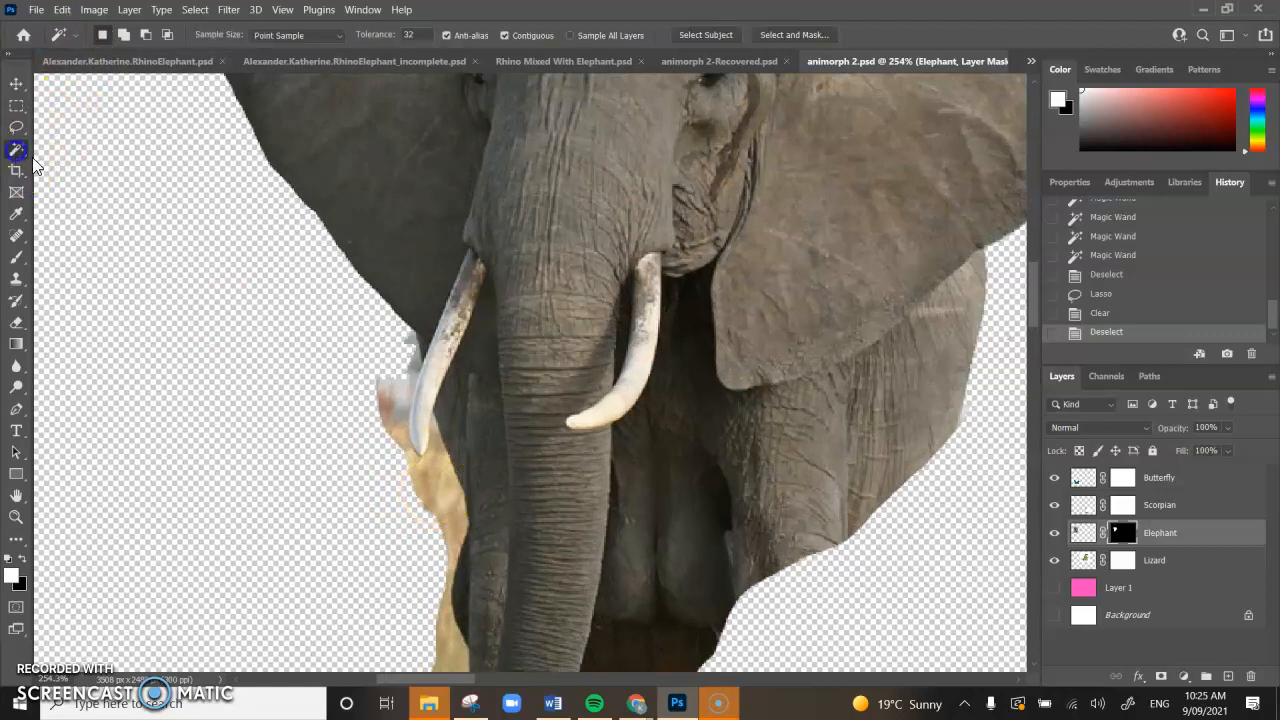
left_click(406, 399)
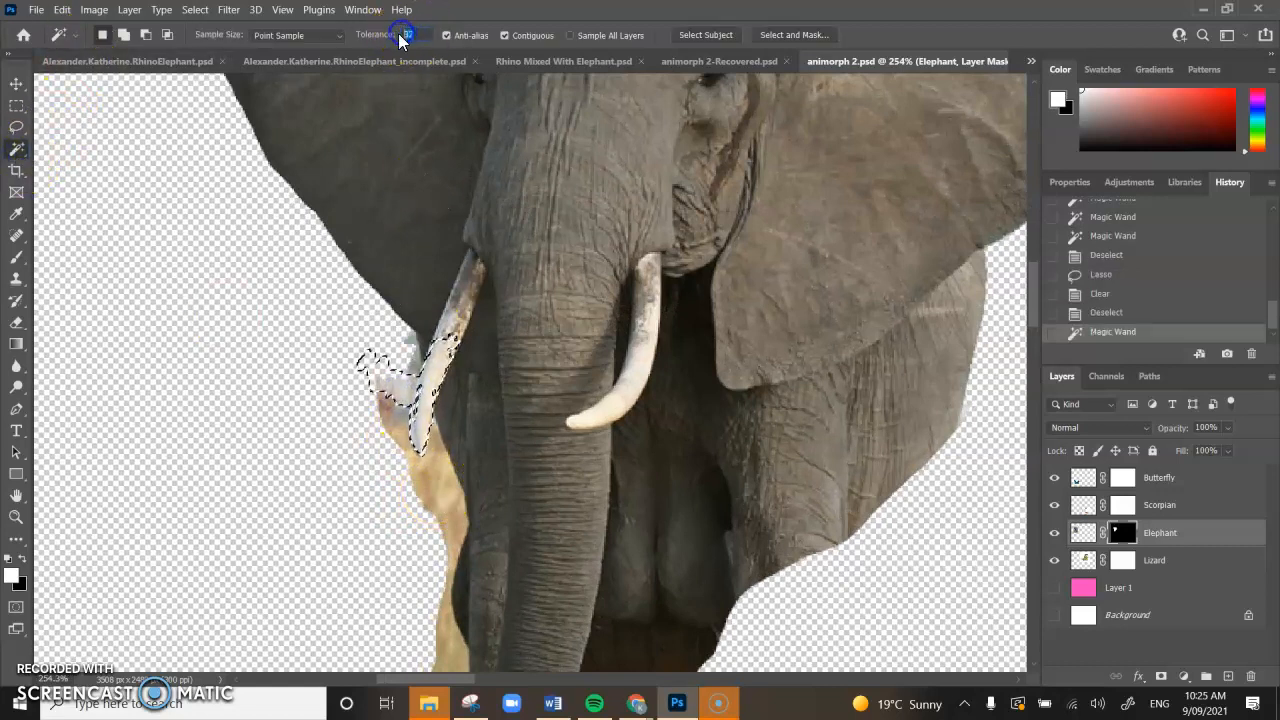
left_click(325, 488)
left_click(408, 362)
left_click(416, 367)
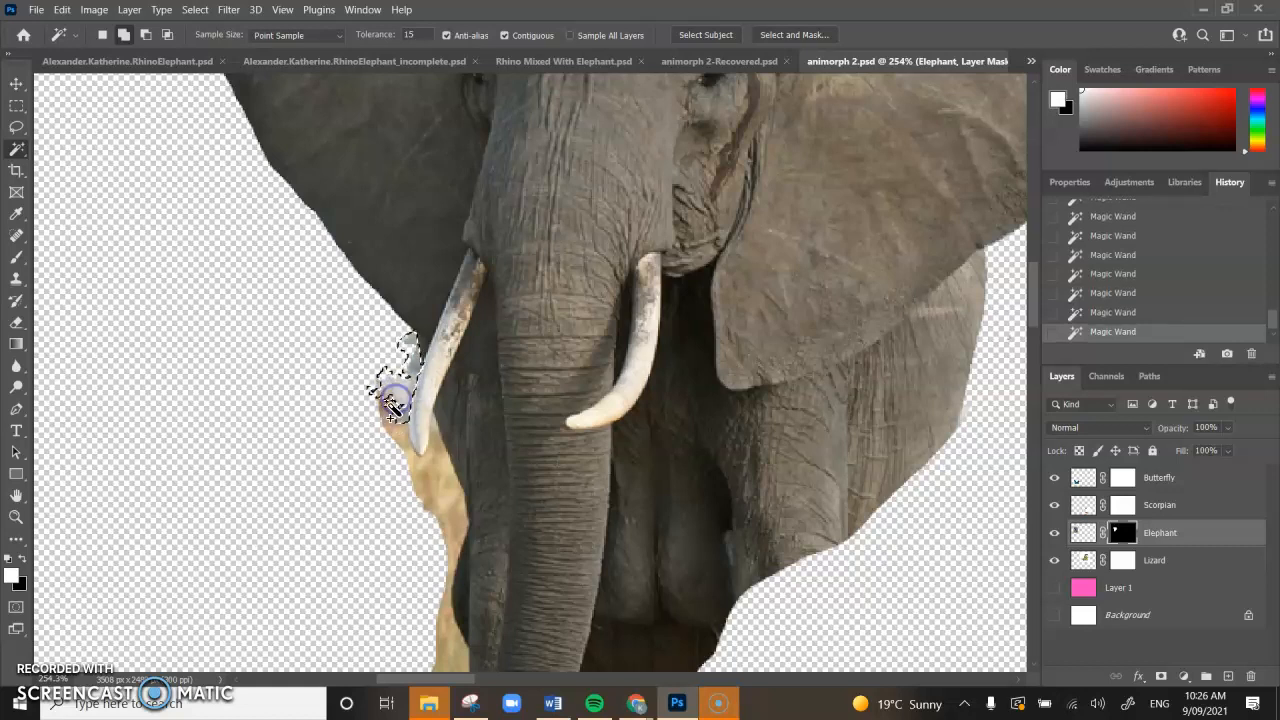
Add the dry grass around and below the tusk tip to the selection, clear it from the mask, and deselect.
left_click(435, 428)
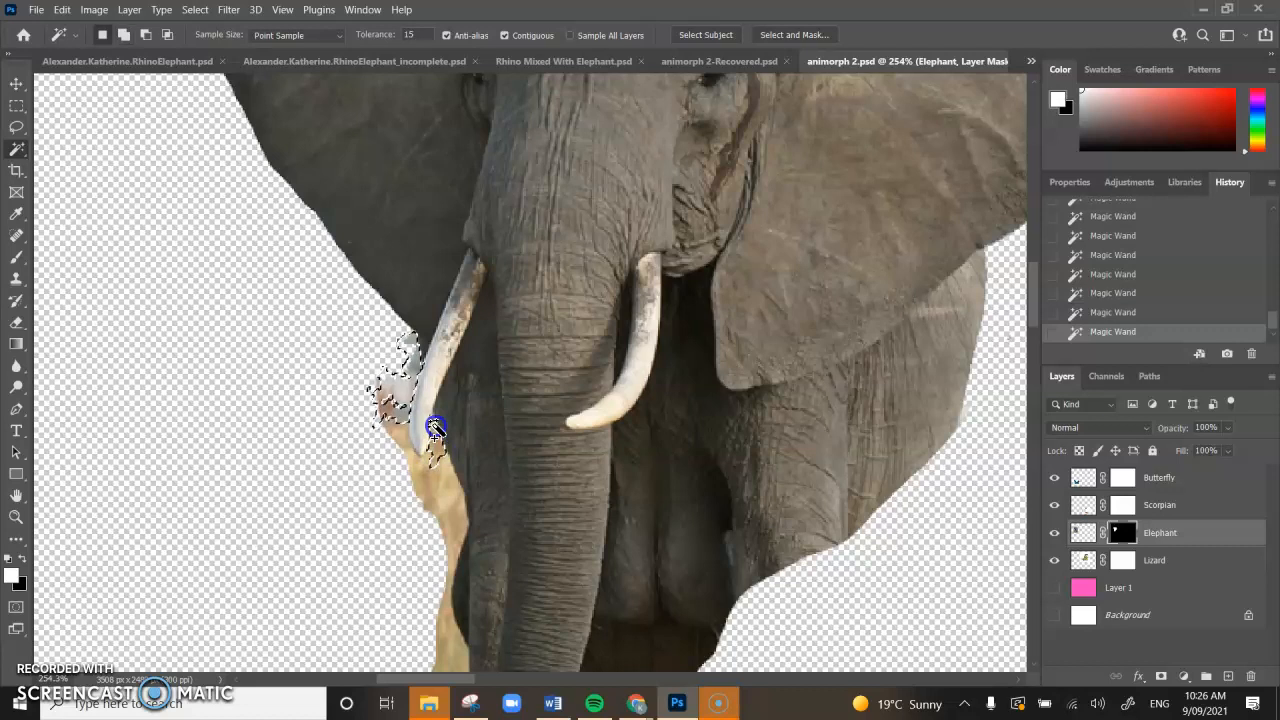
left_click(433, 466)
left_click(462, 524)
left_click(466, 434)
key("Delete")
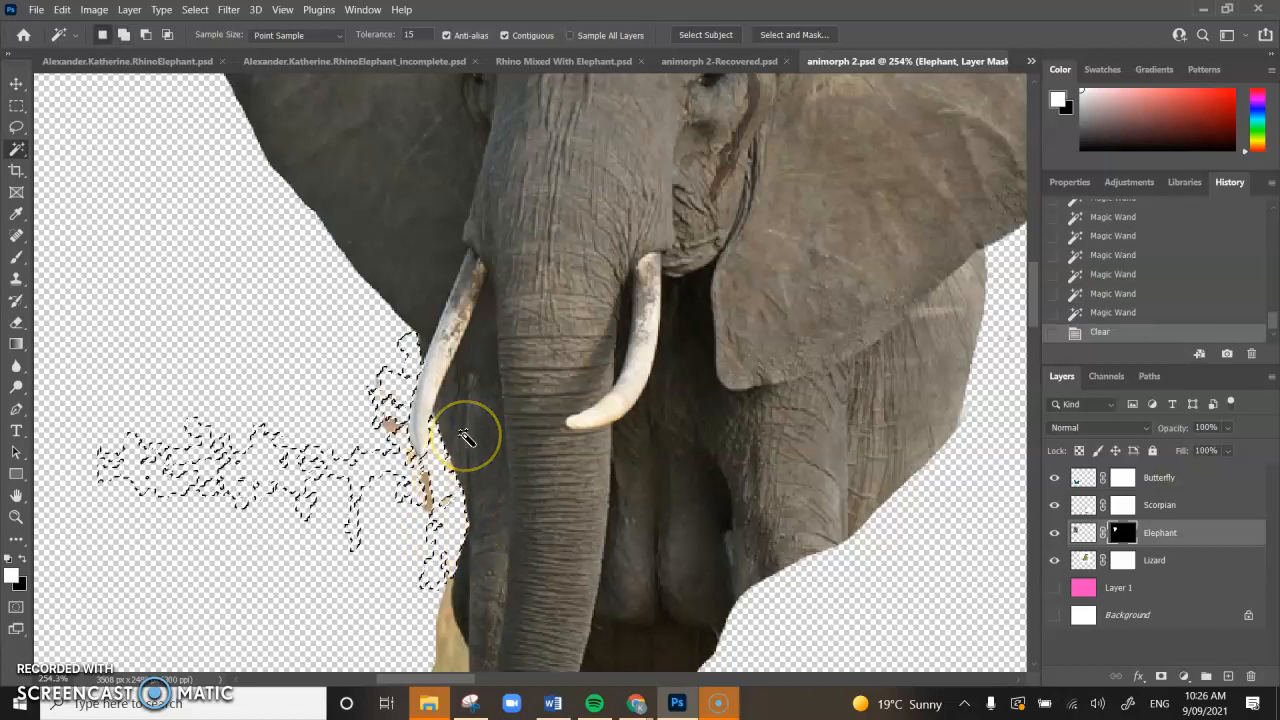
left_click(320, 436)
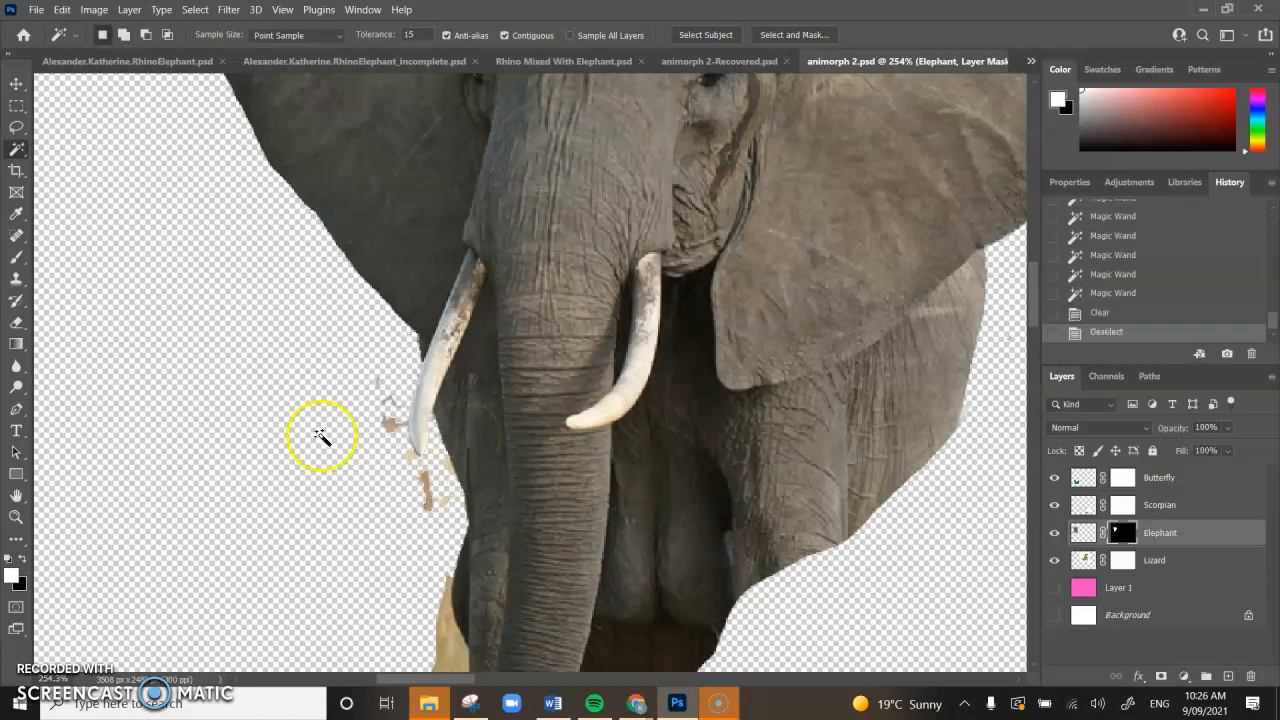
Erase the leftover background specks beside and below the outer tusk on the mask, reducing the Eraser size to 81 px.
left_click(19, 321)
left_click_drag(278, 427, 270, 428)
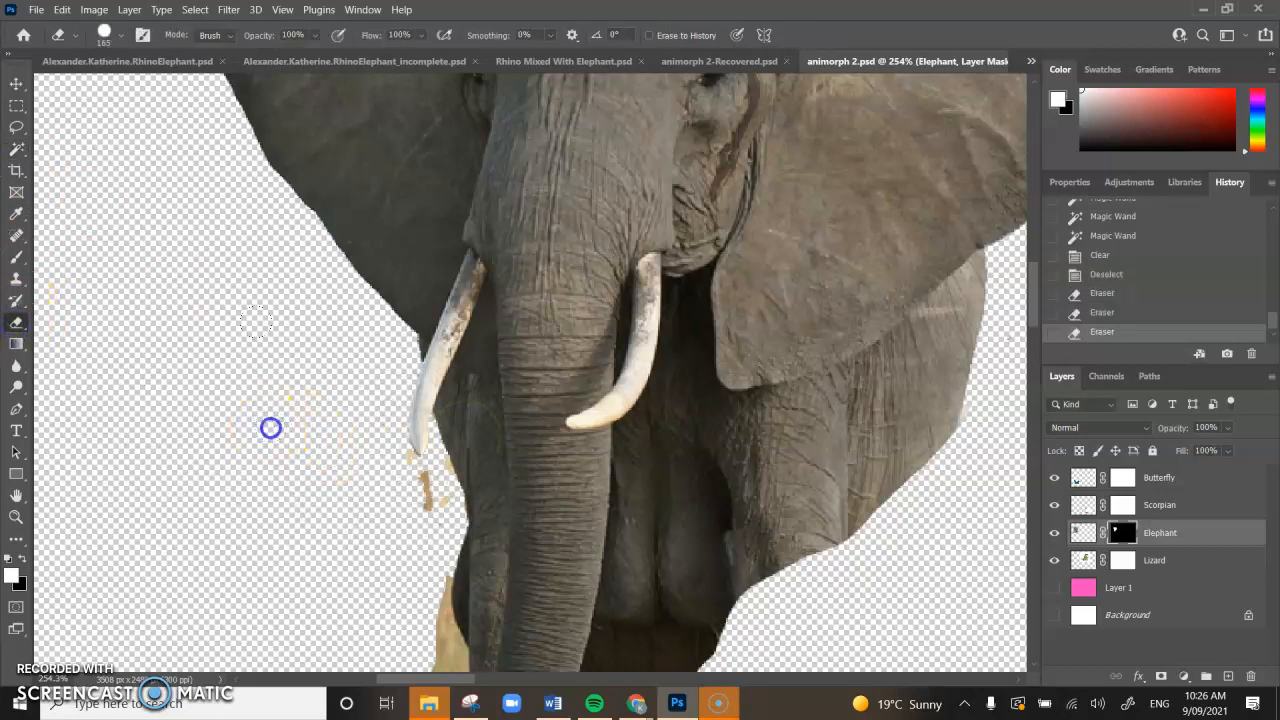
left_click(232, 40)
left_click(119, 36)
left_click(120, 35)
left_click(131, 87)
left_click(391, 530)
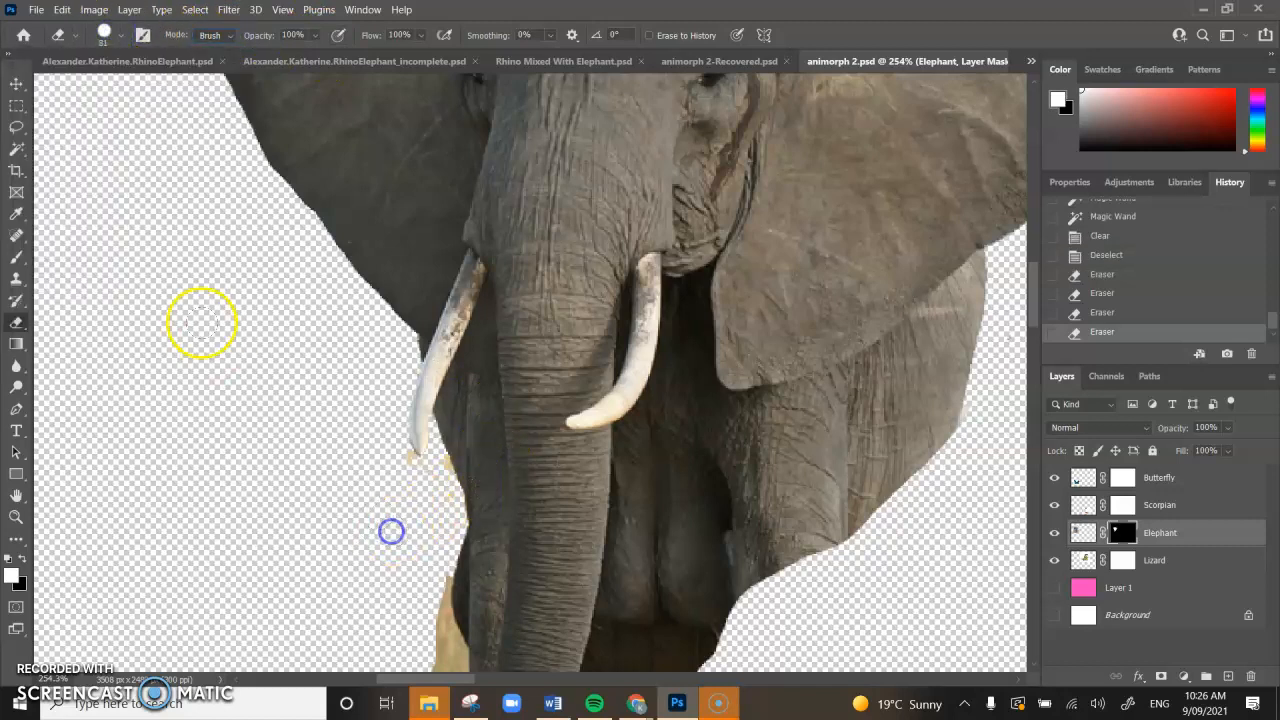
Set the Eraser size to 40 px and erase the small remnants around the outer tusk's tip.
left_click(112, 36)
left_click(122, 90)
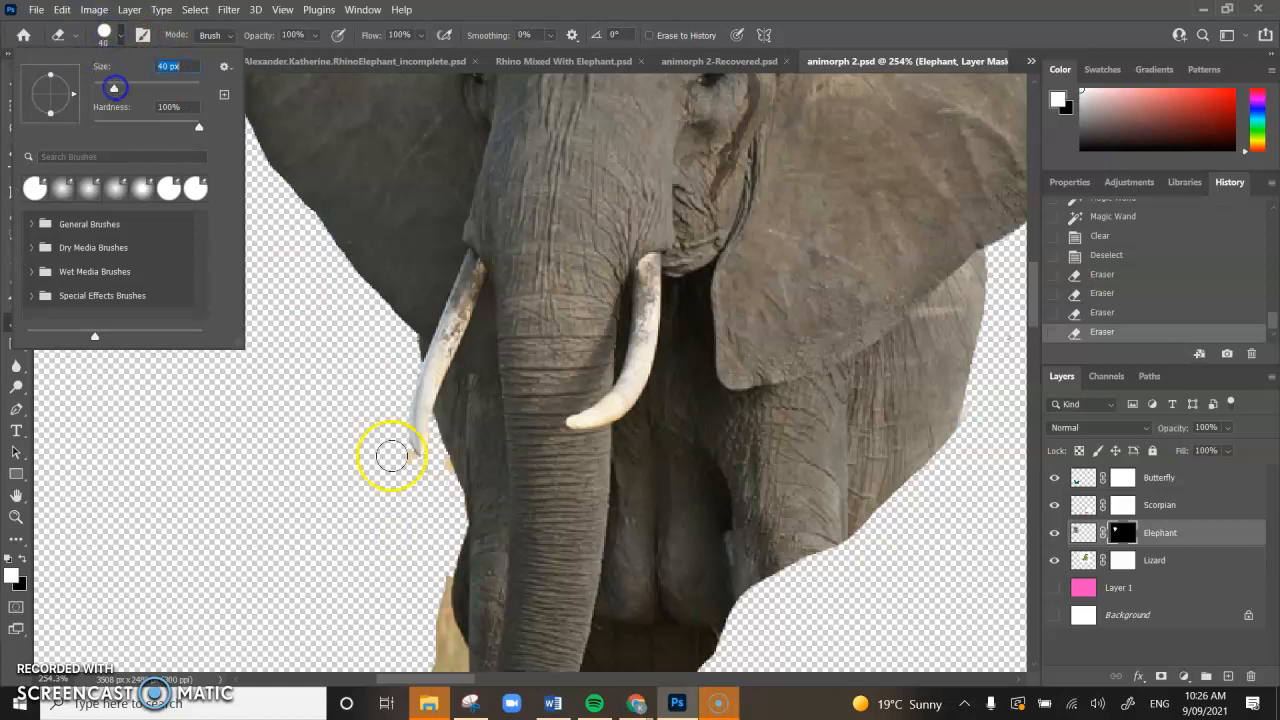
left_click(391, 471)
left_click(400, 532)
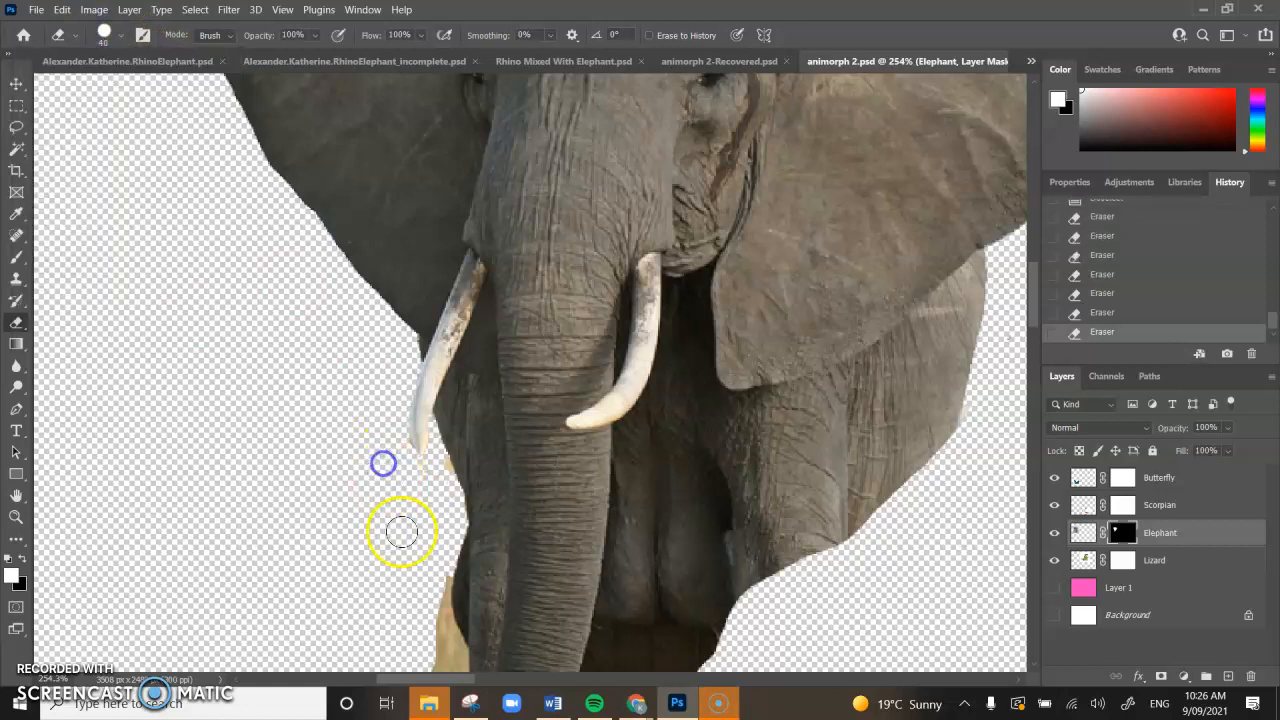
Erase the grass under the elephant's belly and beside the front leg behind the trunk on the layer mask.
scroll(406, 537, "down", 3)
left_click(435, 456)
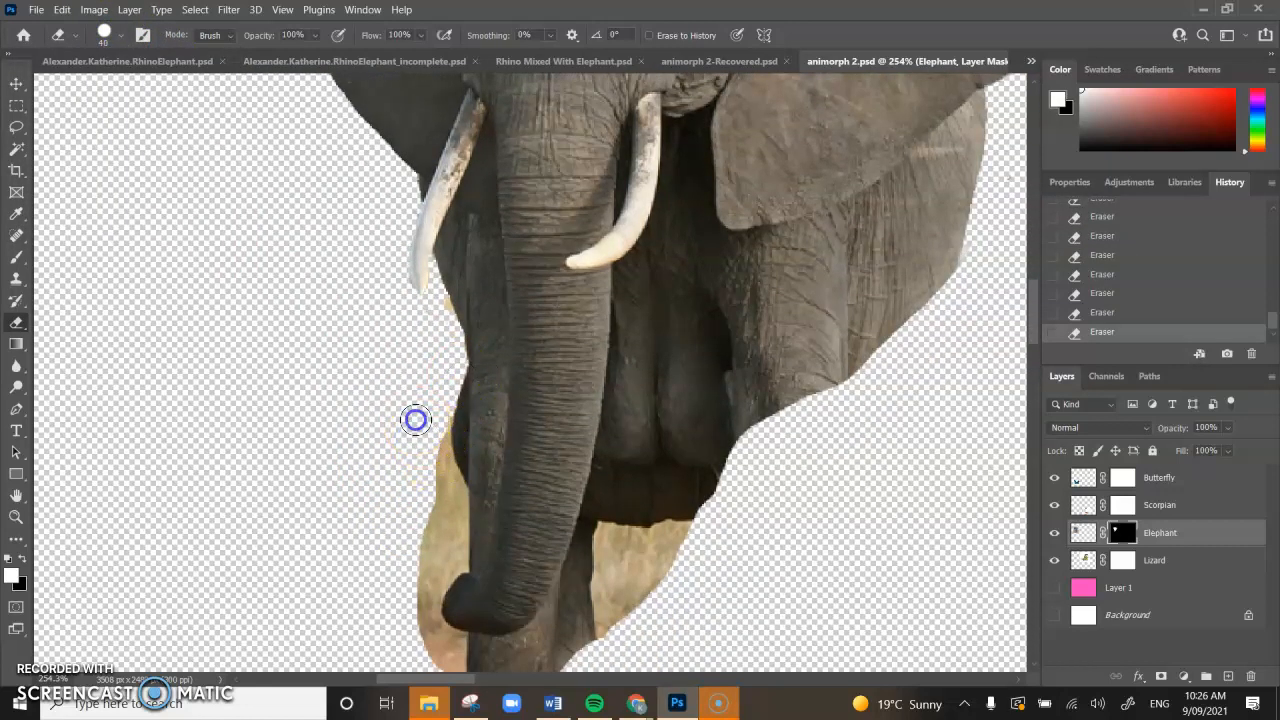
scroll(391, 560, "down", 1)
left_click(849, 566)
left_click(674, 482)
mouse_move(674, 482)
left_mouse_down()
mouse_move(660, 542)
mouse_move(636, 521)
mouse_move(634, 481)
mouse_move(620, 534)
mouse_move(632, 536)
mouse_move(631, 562)
mouse_move(617, 549)
mouse_move(625, 499)
mouse_move(660, 458)
mouse_move(751, 422)
mouse_move(688, 477)
mouse_move(675, 459)
mouse_move(644, 462)
mouse_move(620, 509)
left_mouse_up()
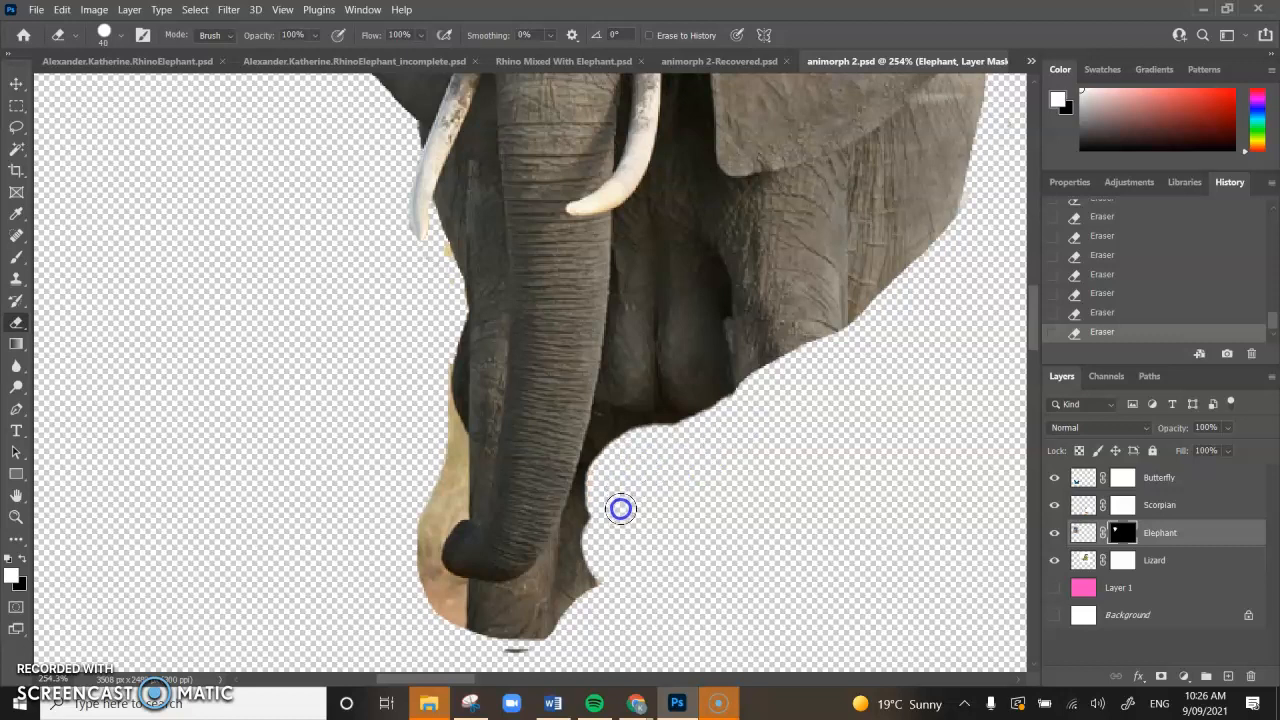
Trace the trunk's edge with the Magnetic Lasso from the belly down, around the curled tip and back up towards the tusks.
left_click(17, 149)
left_click(16, 127)
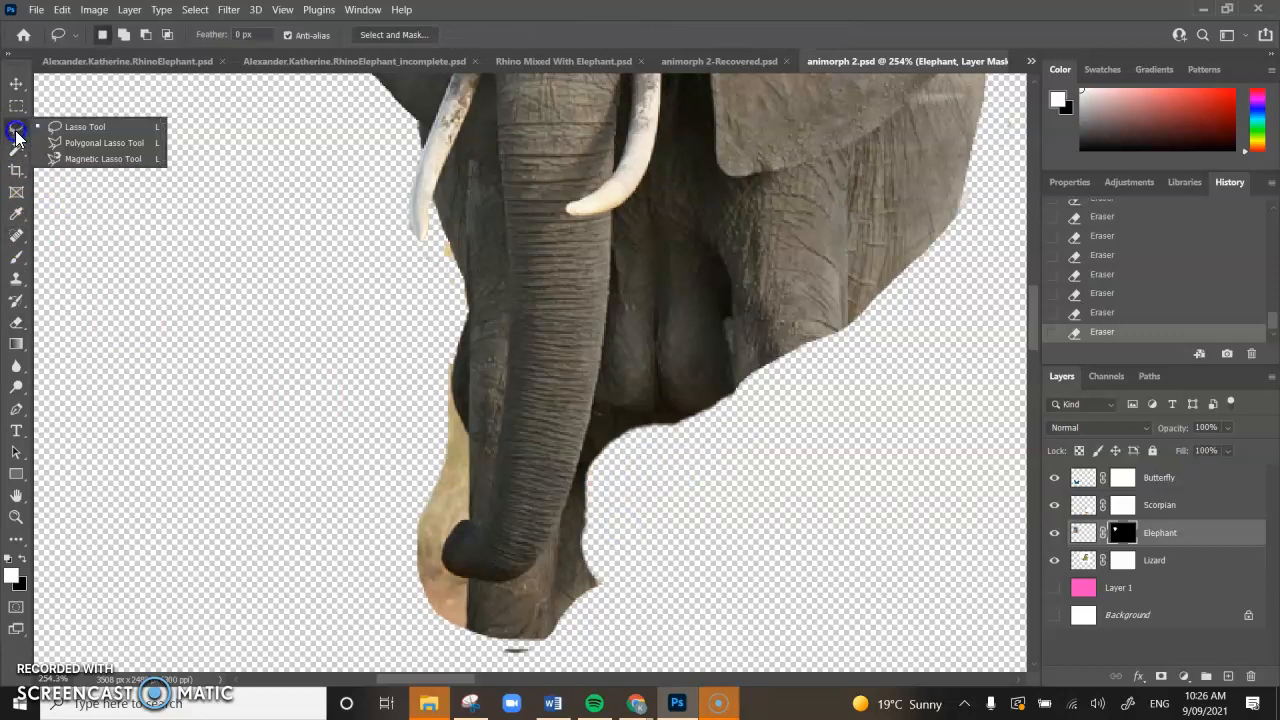
left_click(85, 162)
left_click(650, 448)
left_click(590, 414)
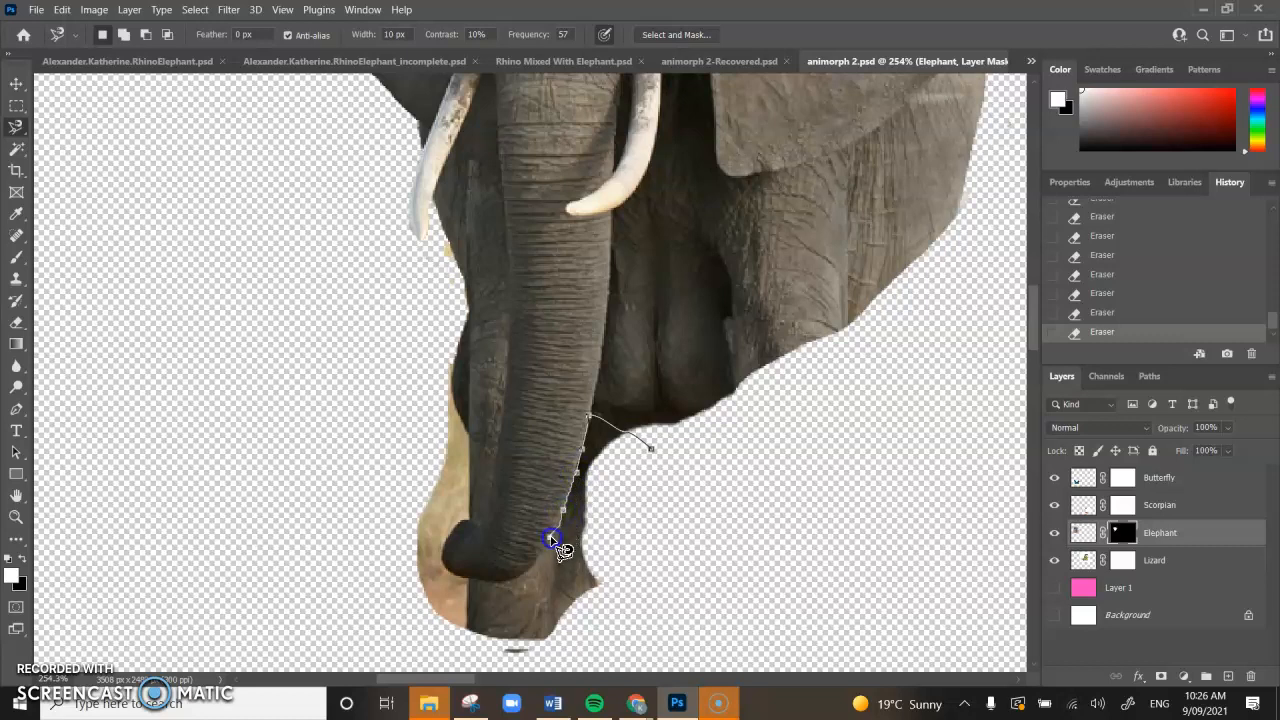
left_click(544, 550)
left_click(490, 510)
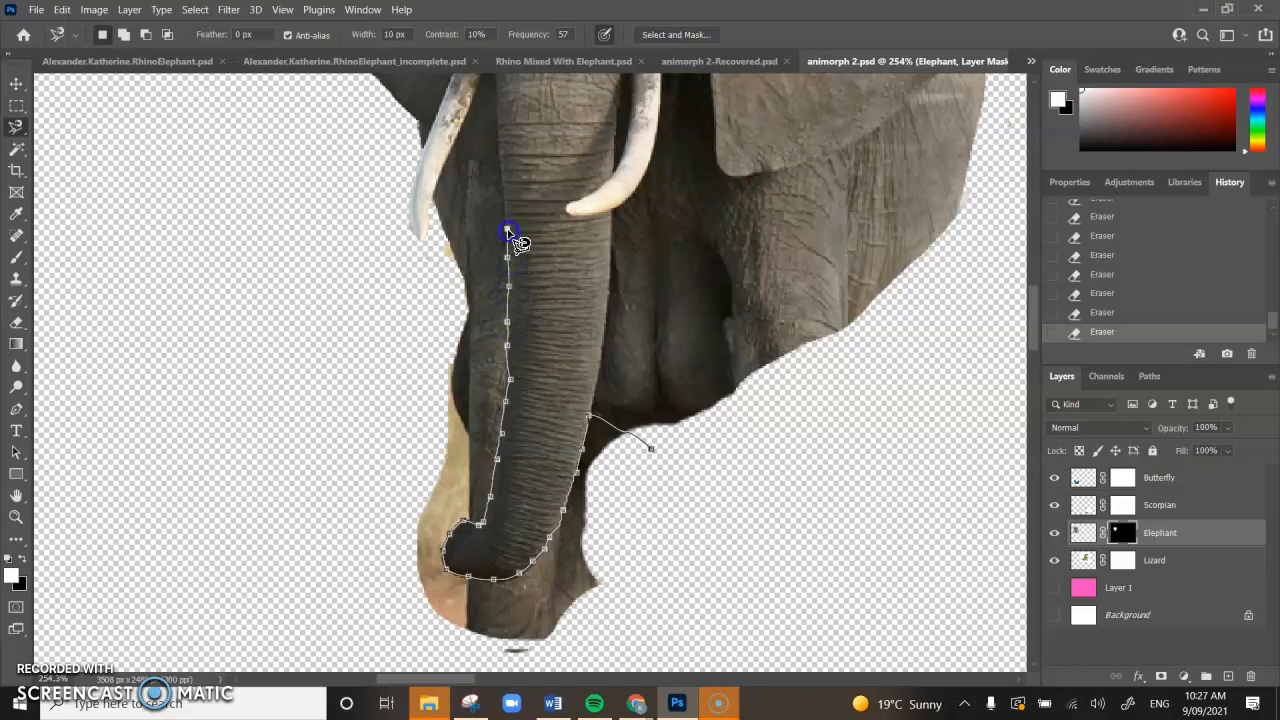
Close the Magnetic Lasso outline around the leg and grass outside the trunk, clear the enclosed area from the mask, and deselect.
left_click(377, 366)
left_click(325, 431)
left_click(350, 571)
left_click(399, 610)
left_click(435, 645)
left_click(503, 661)
left_click(573, 654)
left_click(677, 578)
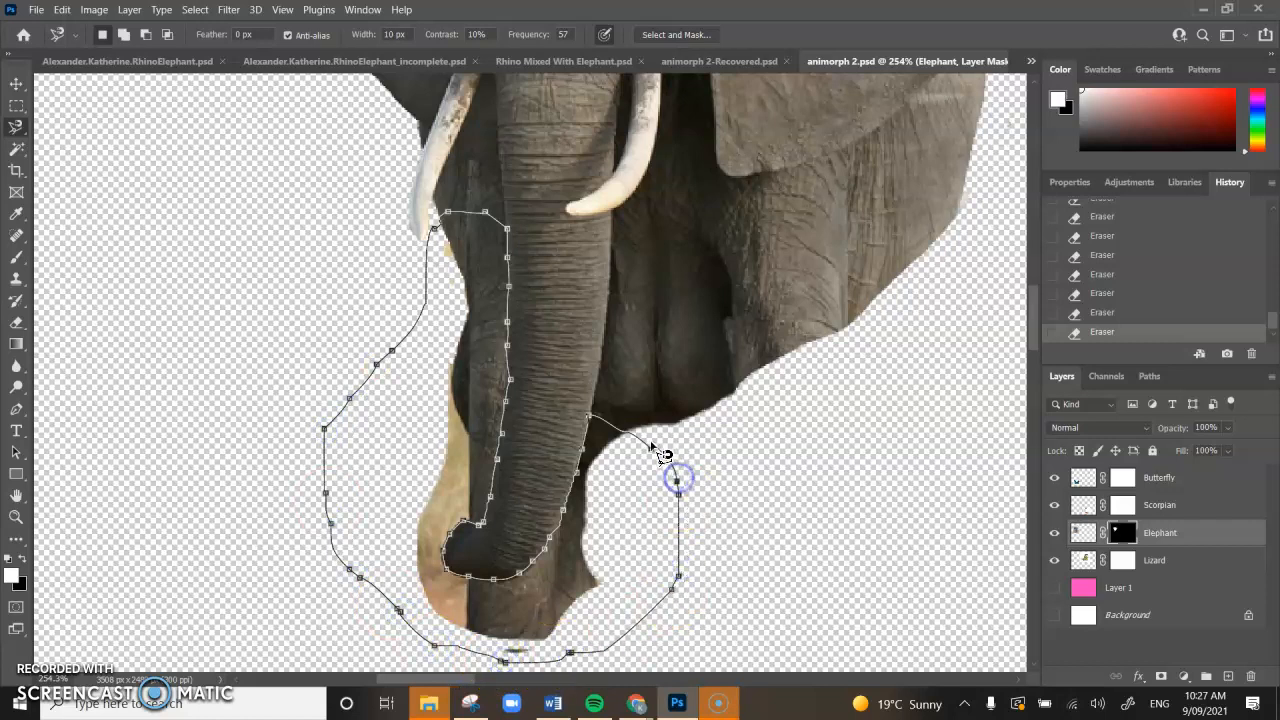
double_click(658, 456)
key("Delete")
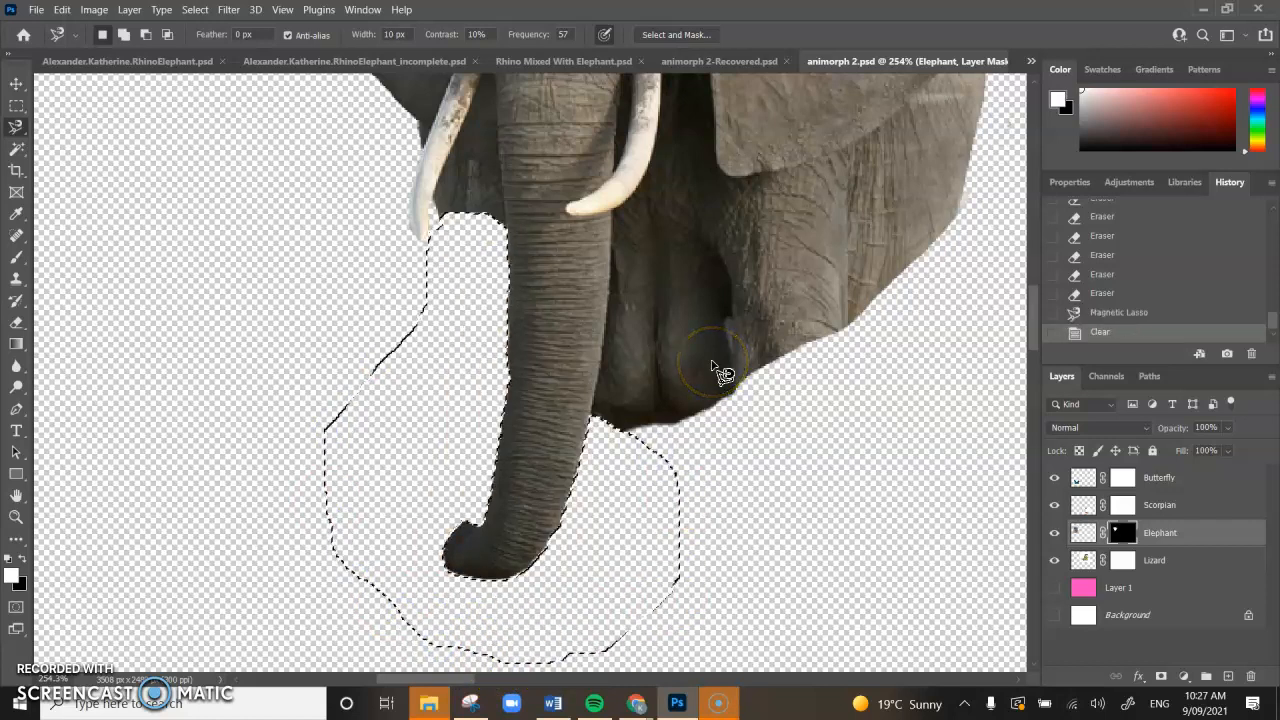
key("ctrl+d")
On the Butterfly layer mask, select the white background around the butterfly with the Magic Wand, clear it, and deselect.
scroll(509, 306, "down", 8)
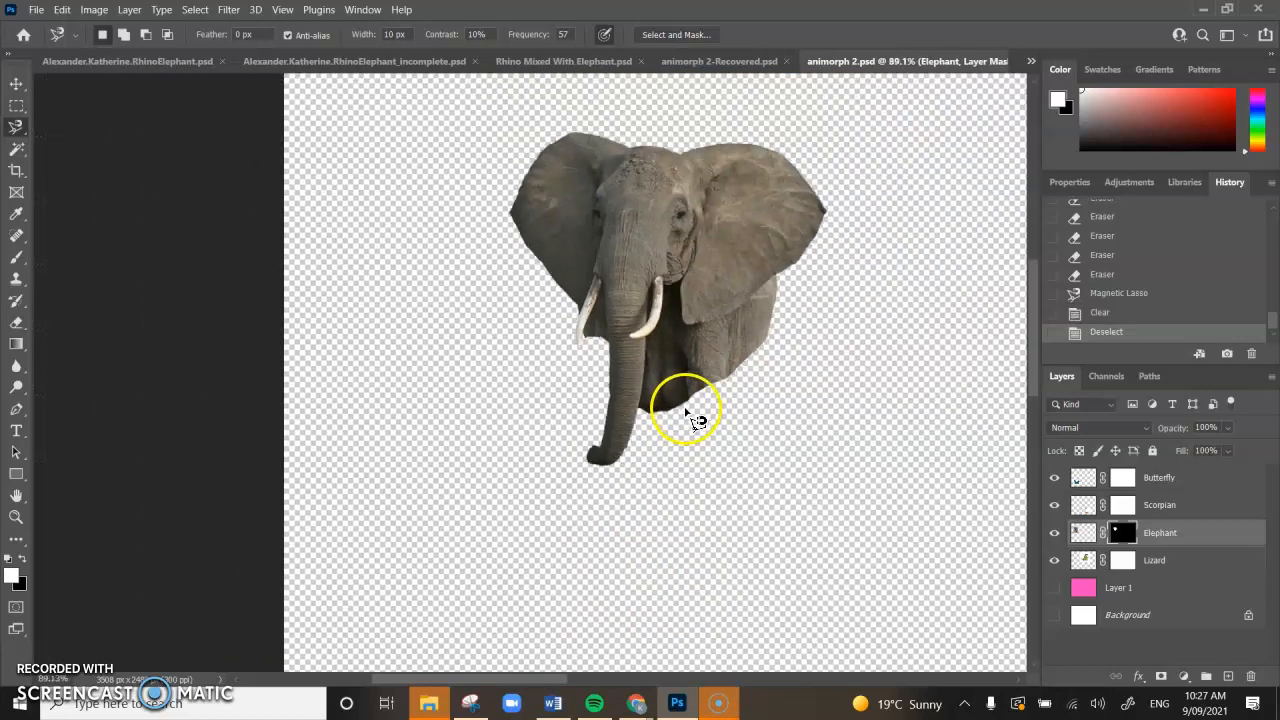
scroll(760, 370, "down", 4)
scroll(740, 370, "up", 5)
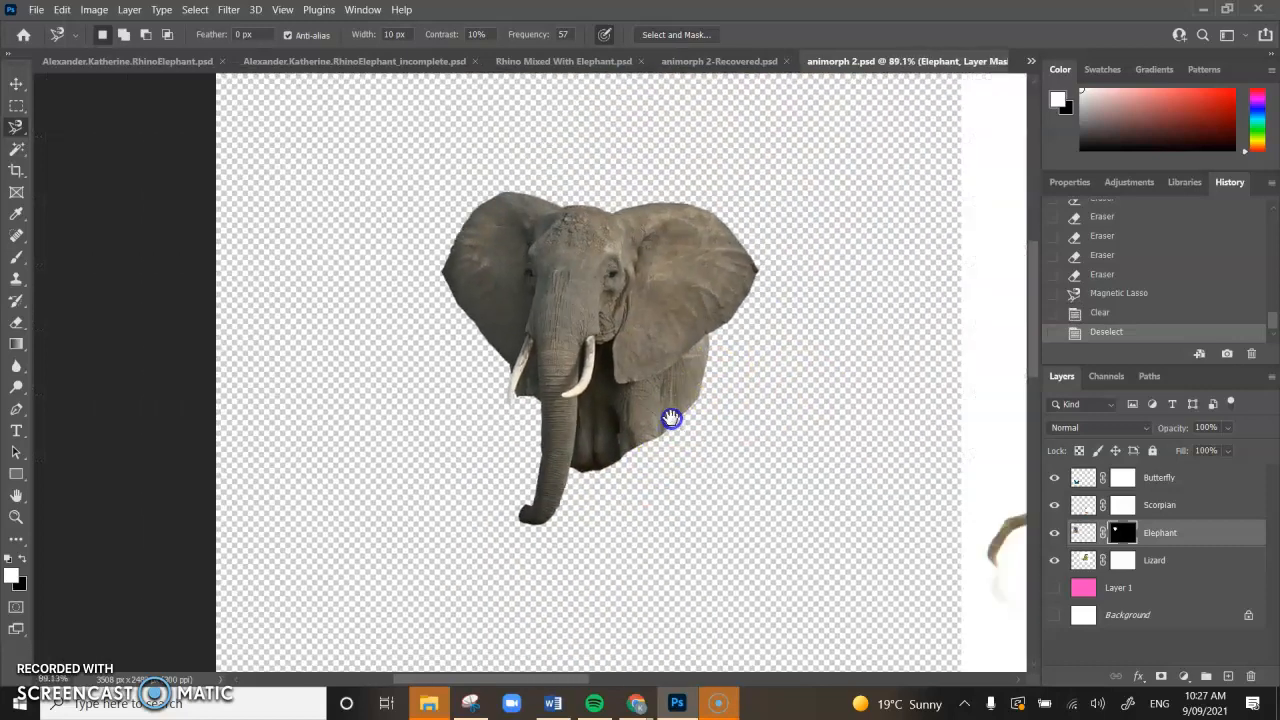
scroll(674, 392, "down", 5)
left_click_drag(796, 505, 727, 185)
scroll(663, 482, "up", 5)
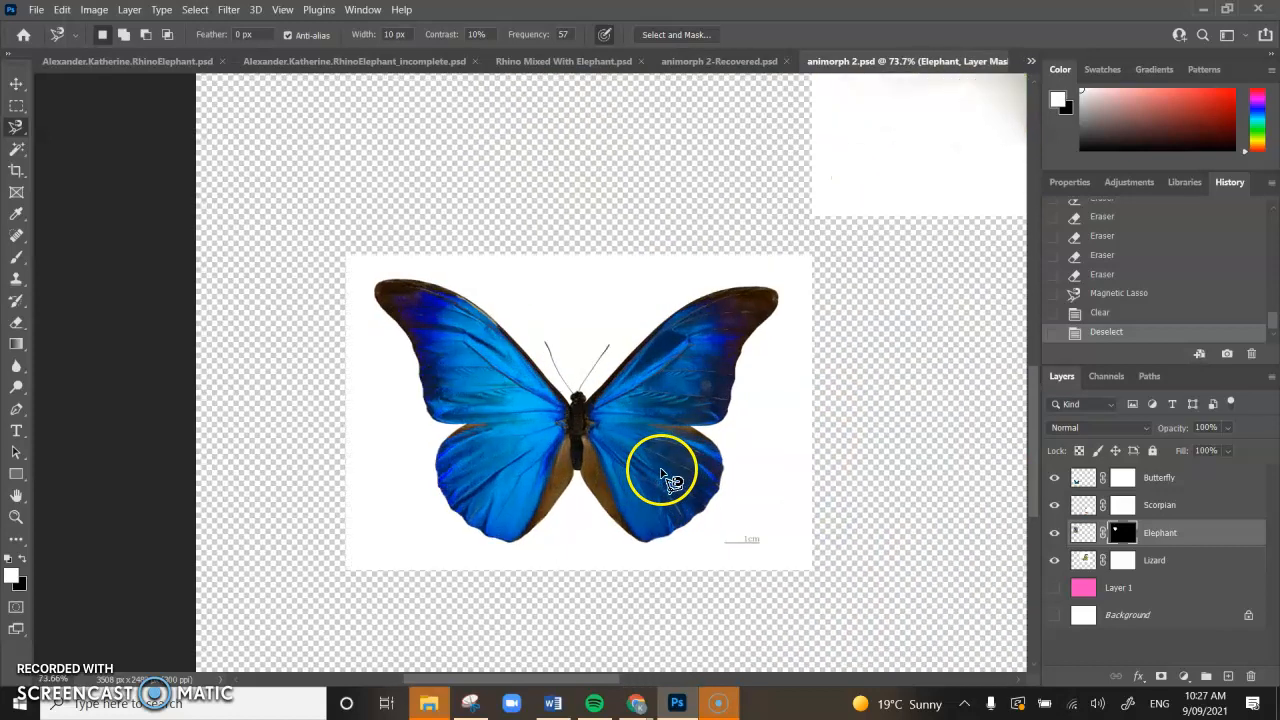
left_click(16, 148)
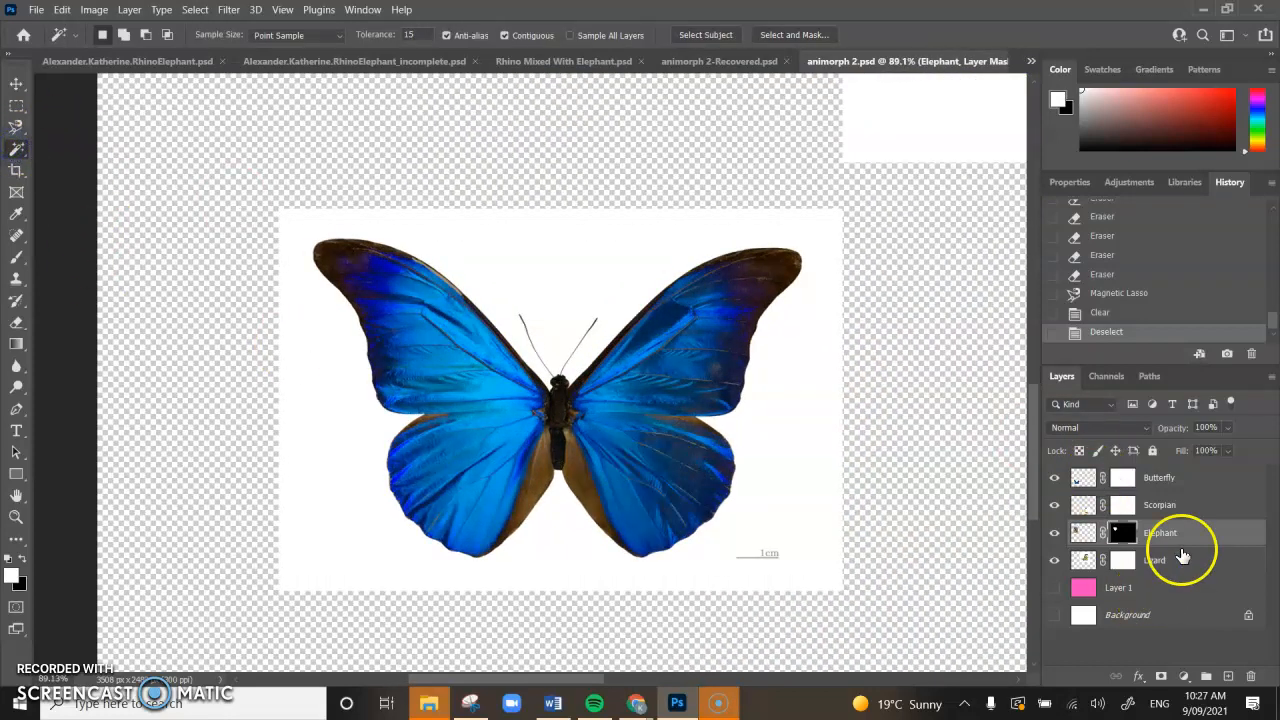
left_click(1124, 477)
left_click(600, 251)
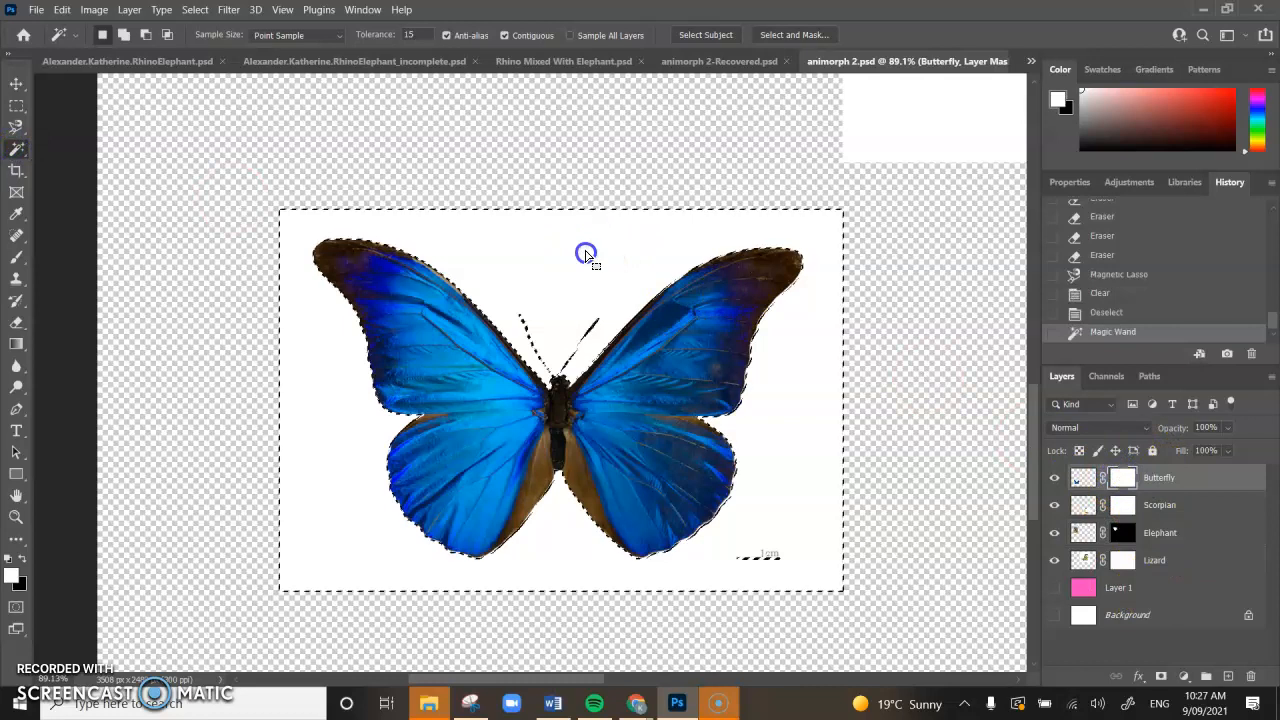
key("Delete")
left_click(790, 555)
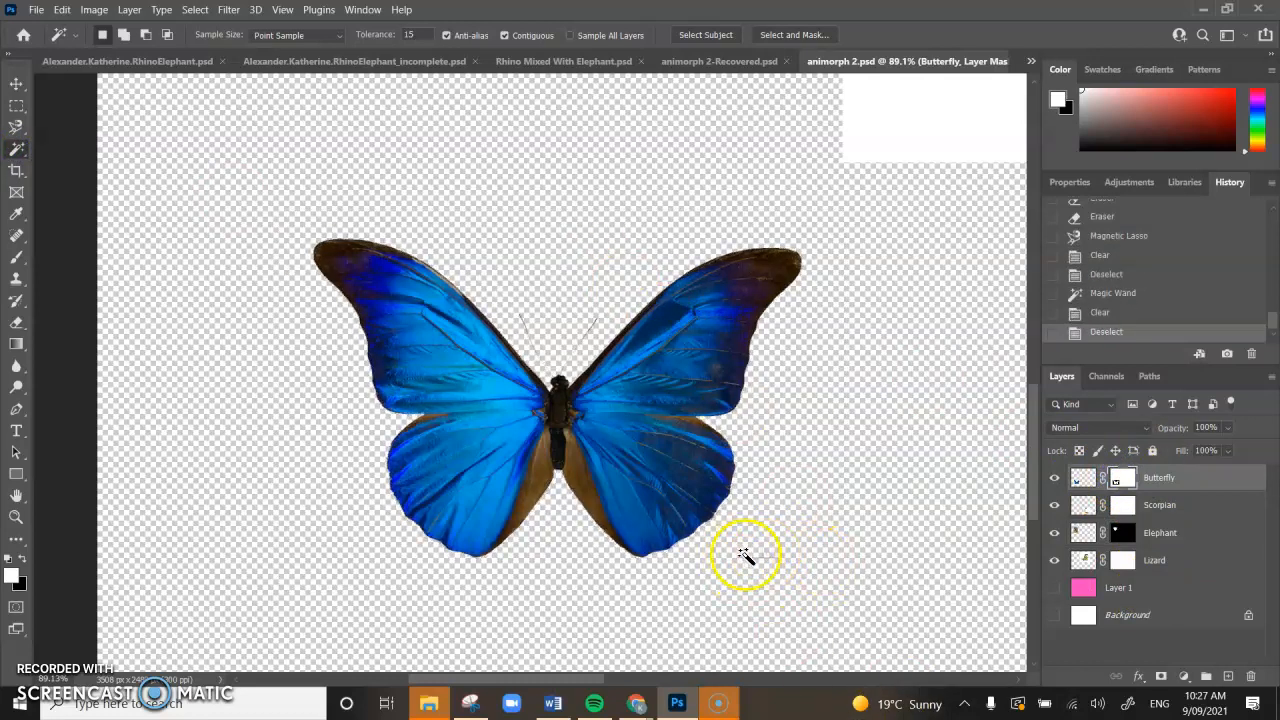
Select the leftover scale bar below the butterfly's wing with the Rectangular Marquee, clear it from the mask, and deselect.
left_click(18, 105)
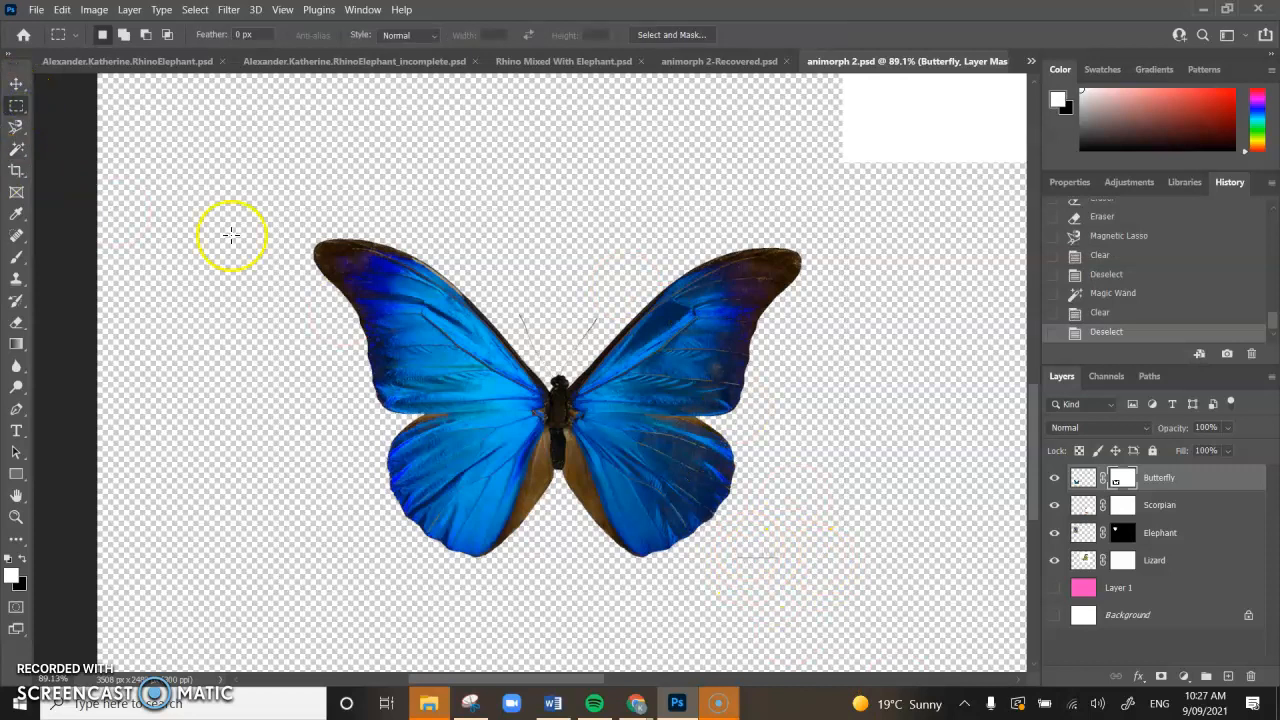
left_click_drag(838, 608, 720, 549)
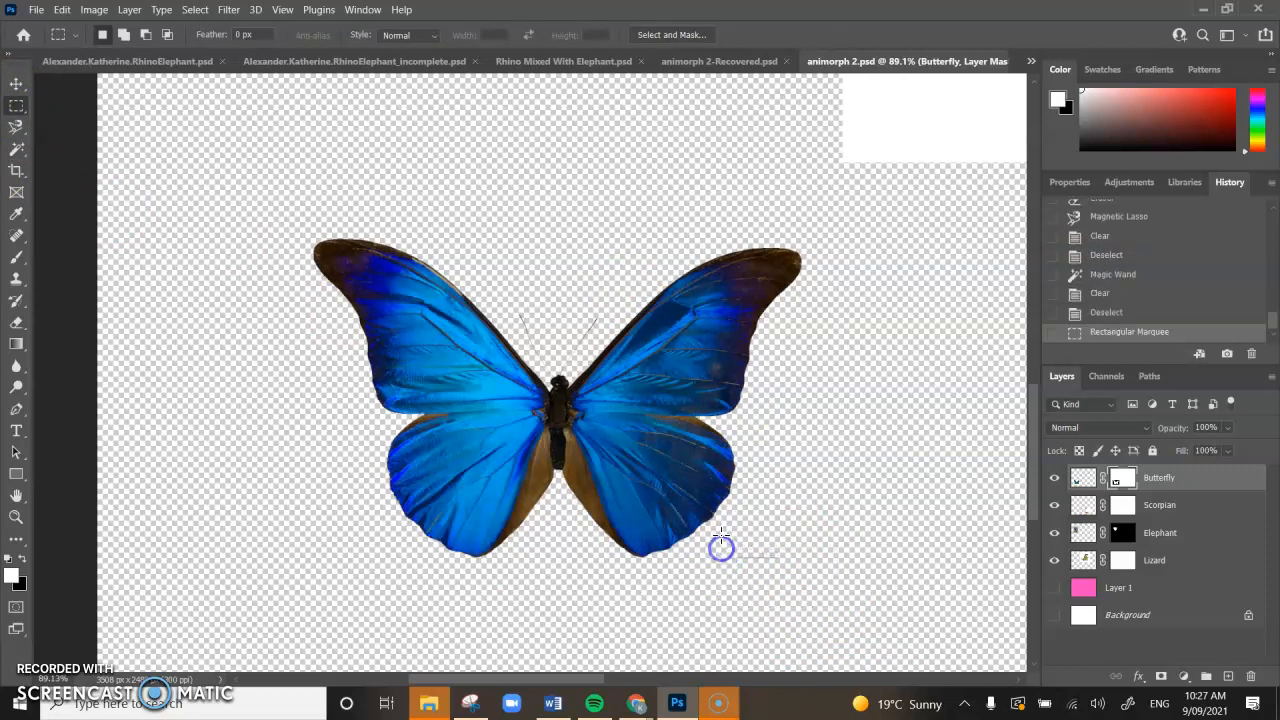
key("Delete")
left_click(771, 586)
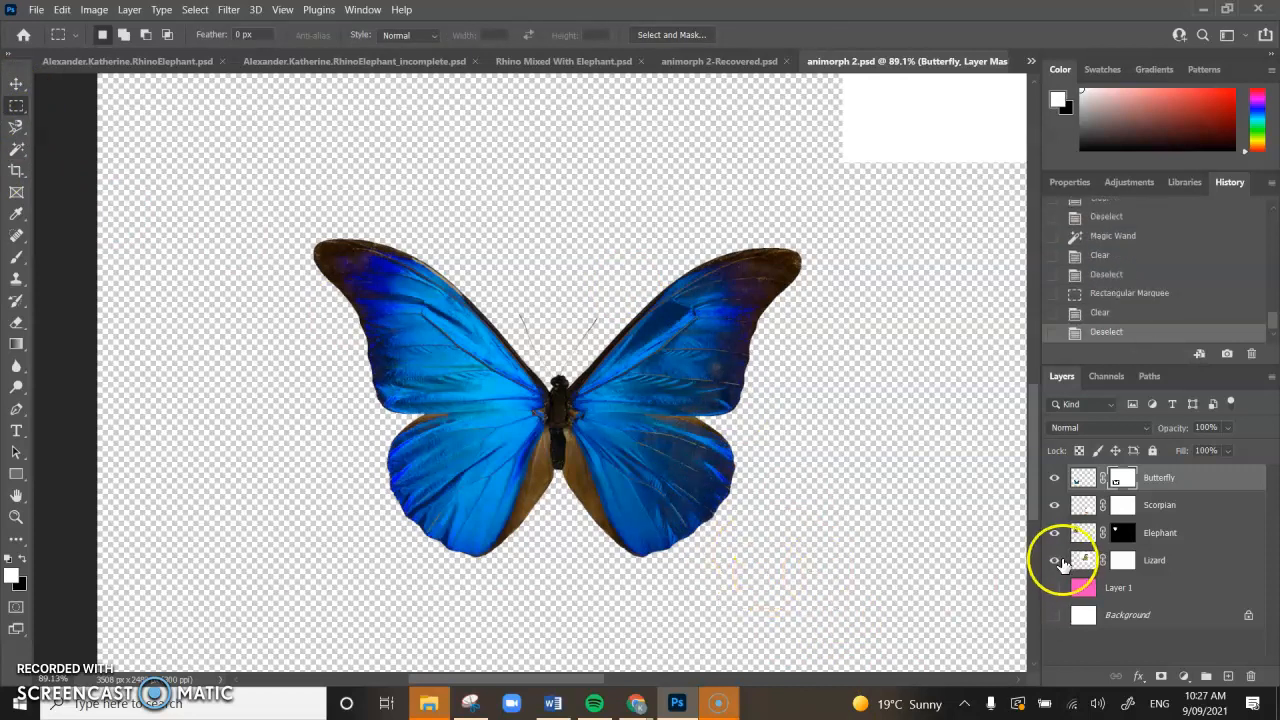
Outline the scorpion's tail and the rear of its body loosely with the Lasso and invert the selection.
left_click_drag(836, 531, 833, 477)
scroll(833, 477, "down", 4)
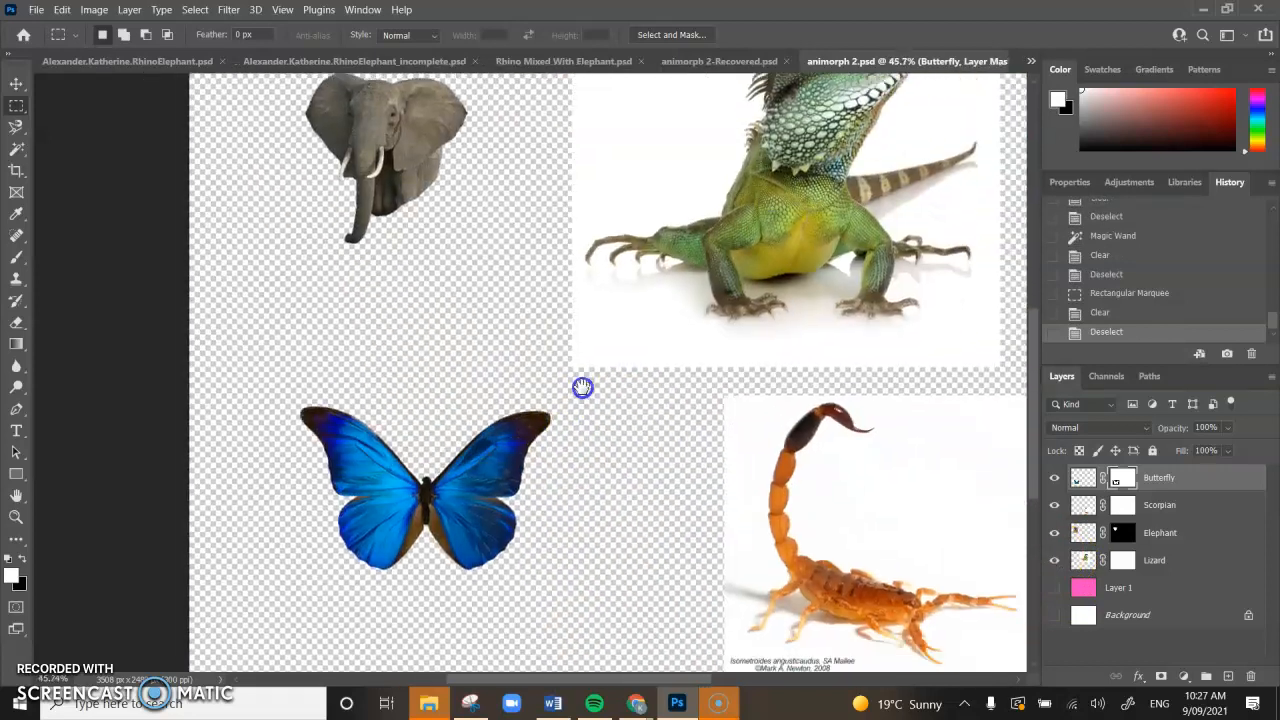
left_click_drag(582, 387, 511, 331)
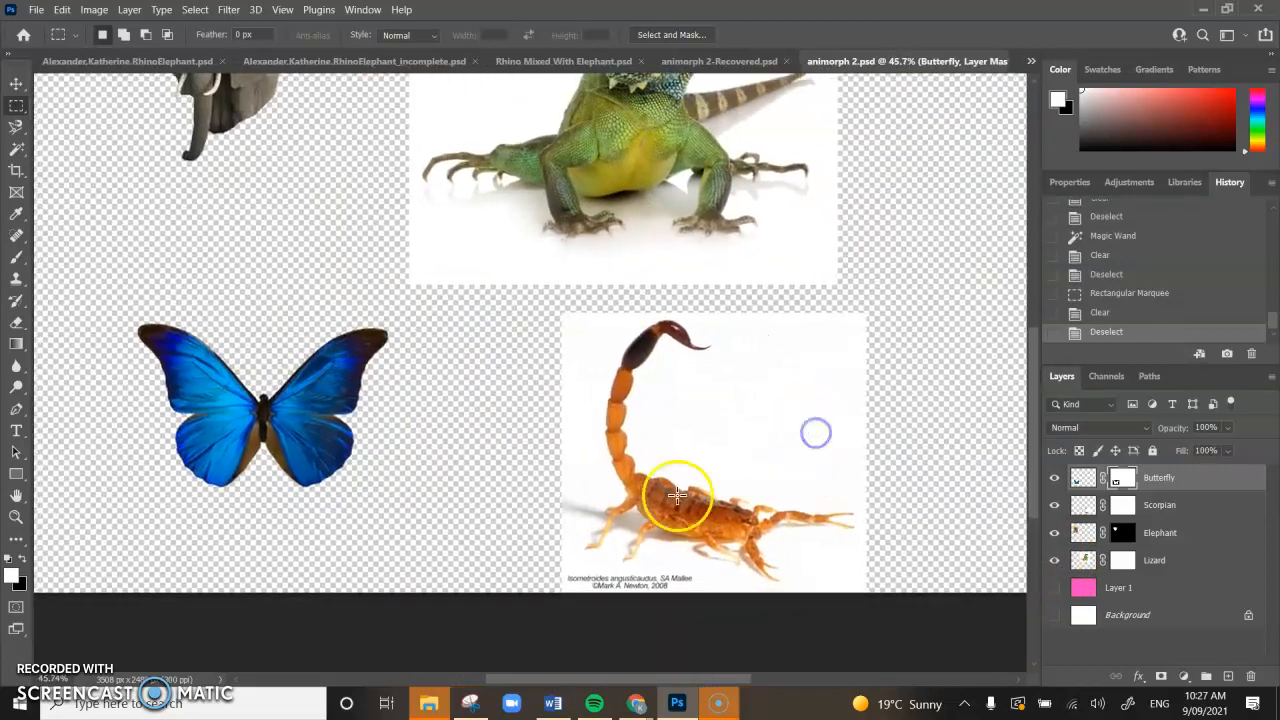
left_click_drag(16, 126, 68, 128)
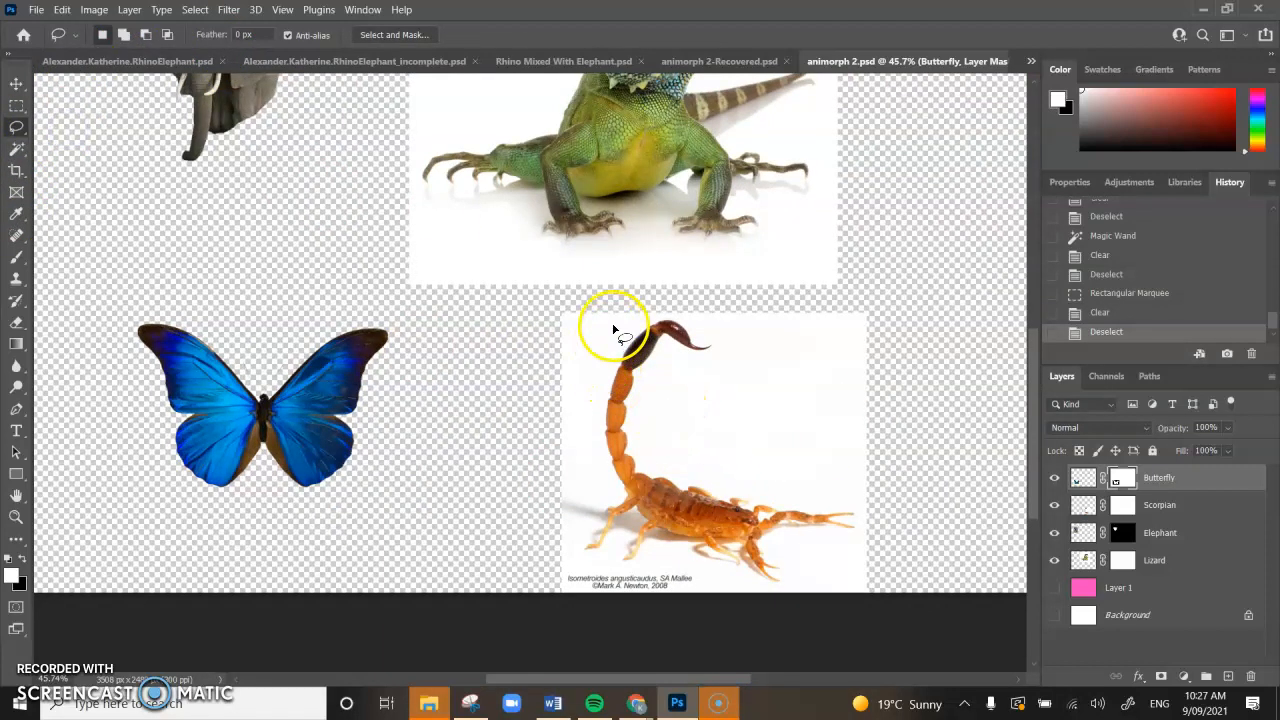
mouse_move(608, 355)
left_mouse_down()
mouse_move(594, 350)
mouse_move(593, 424)
left_mouse_up()
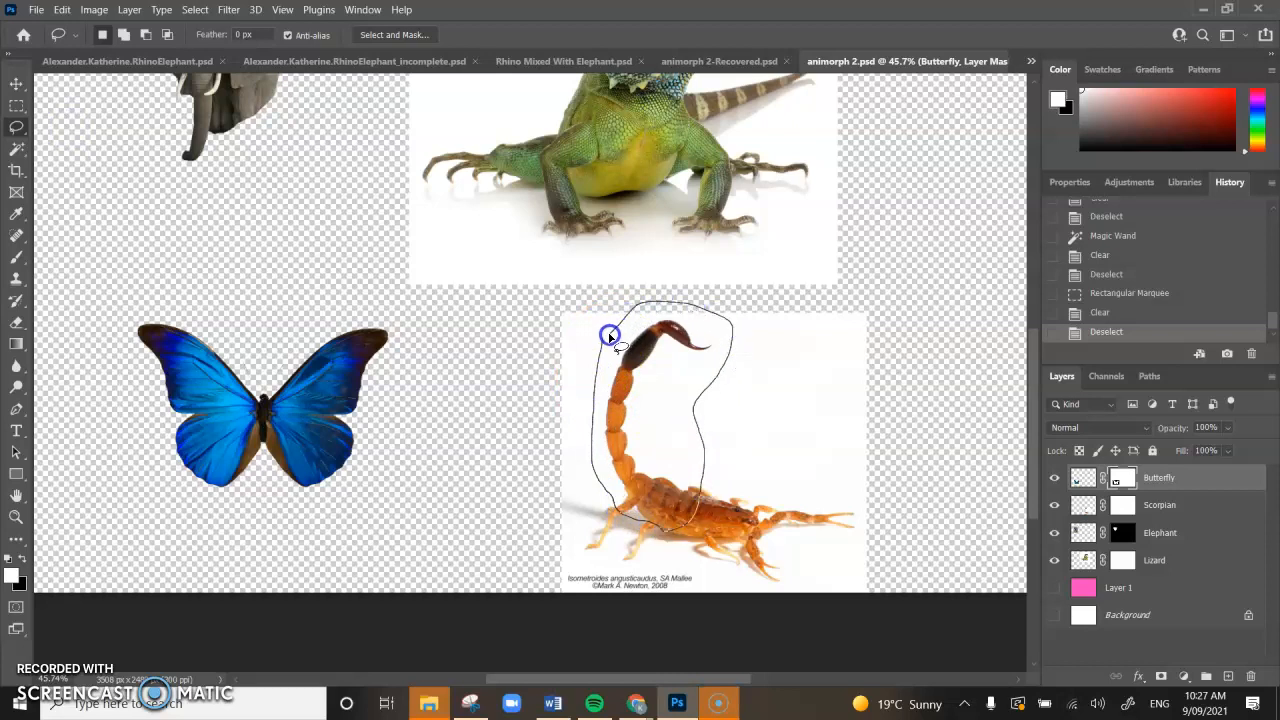
left_click_drag(601, 343, 603, 345)
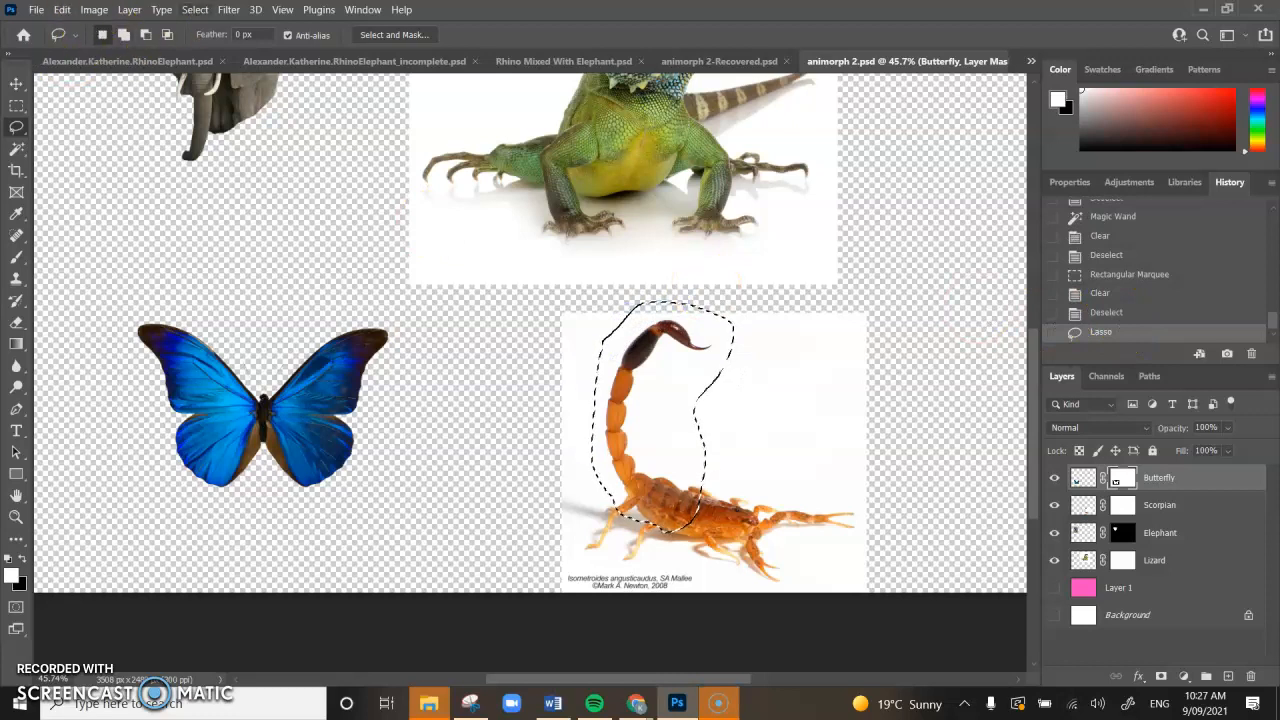
left_click(195, 9)
left_click(208, 72)
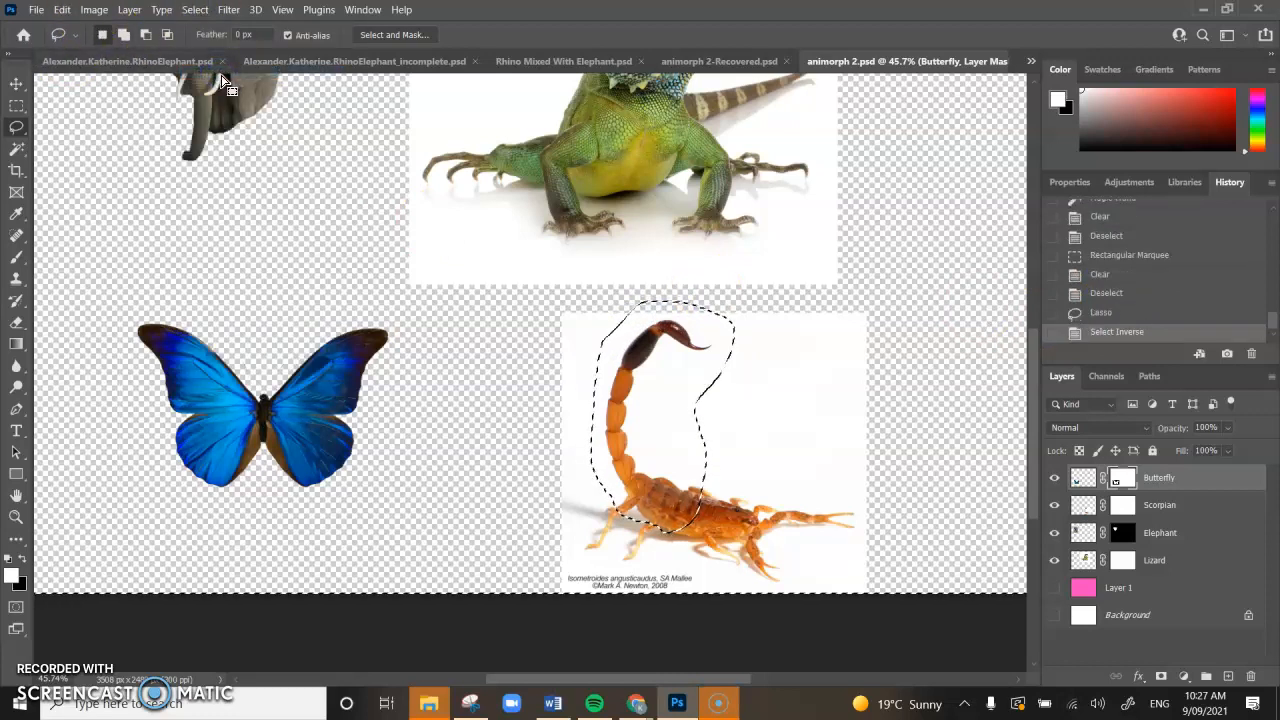
Clear the area outside the scorpion's tail outline from the Scorpian layer mask and deselect.
key("Delete")
key("ctrl+z")
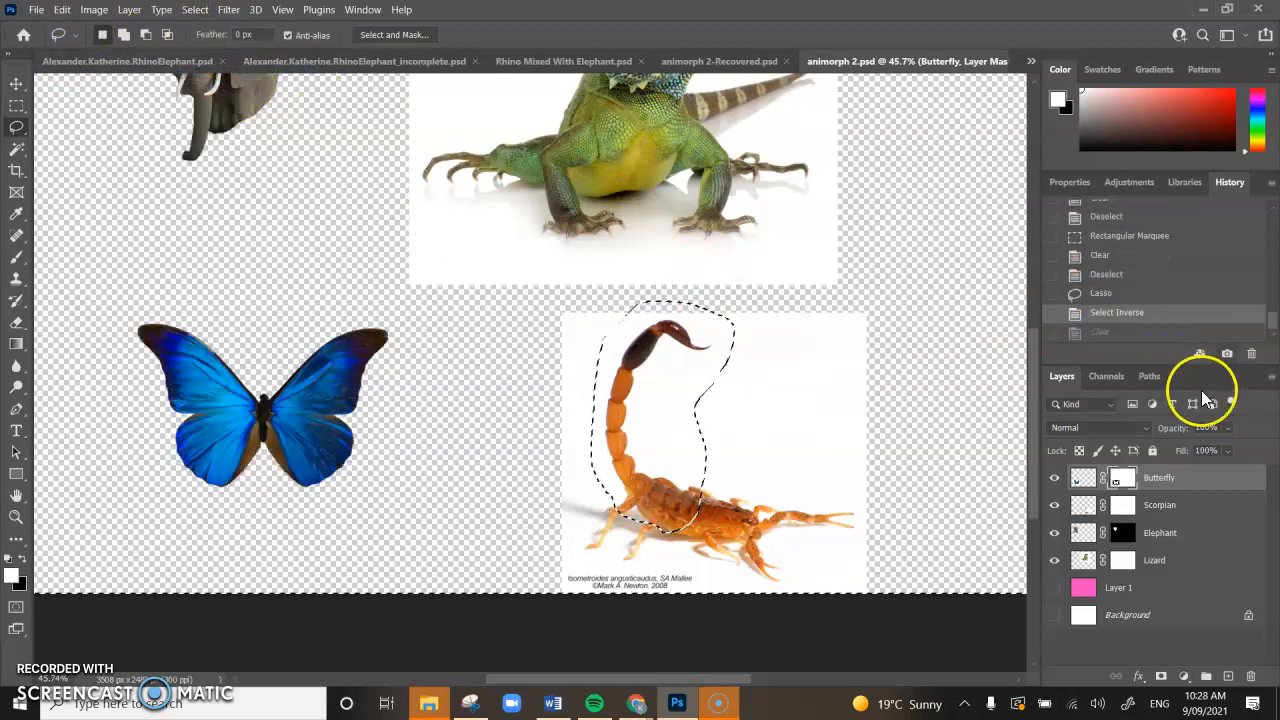
left_click(1124, 506)
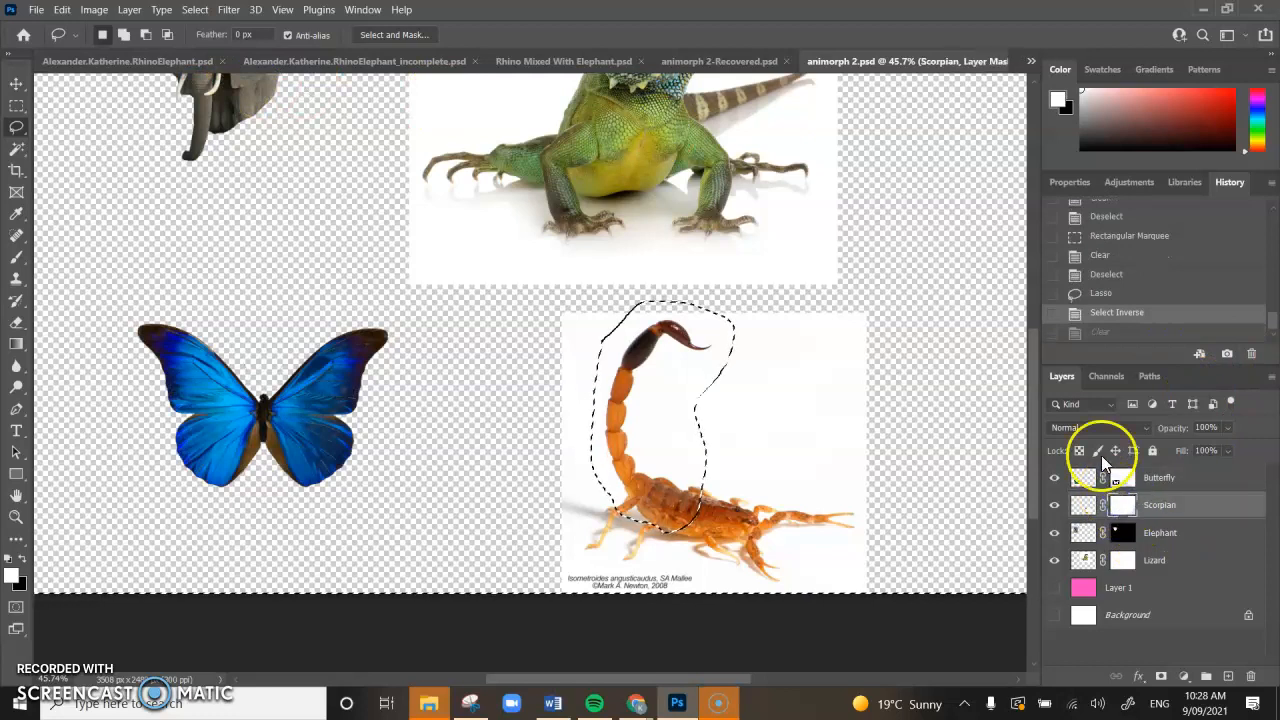
key("Delete")
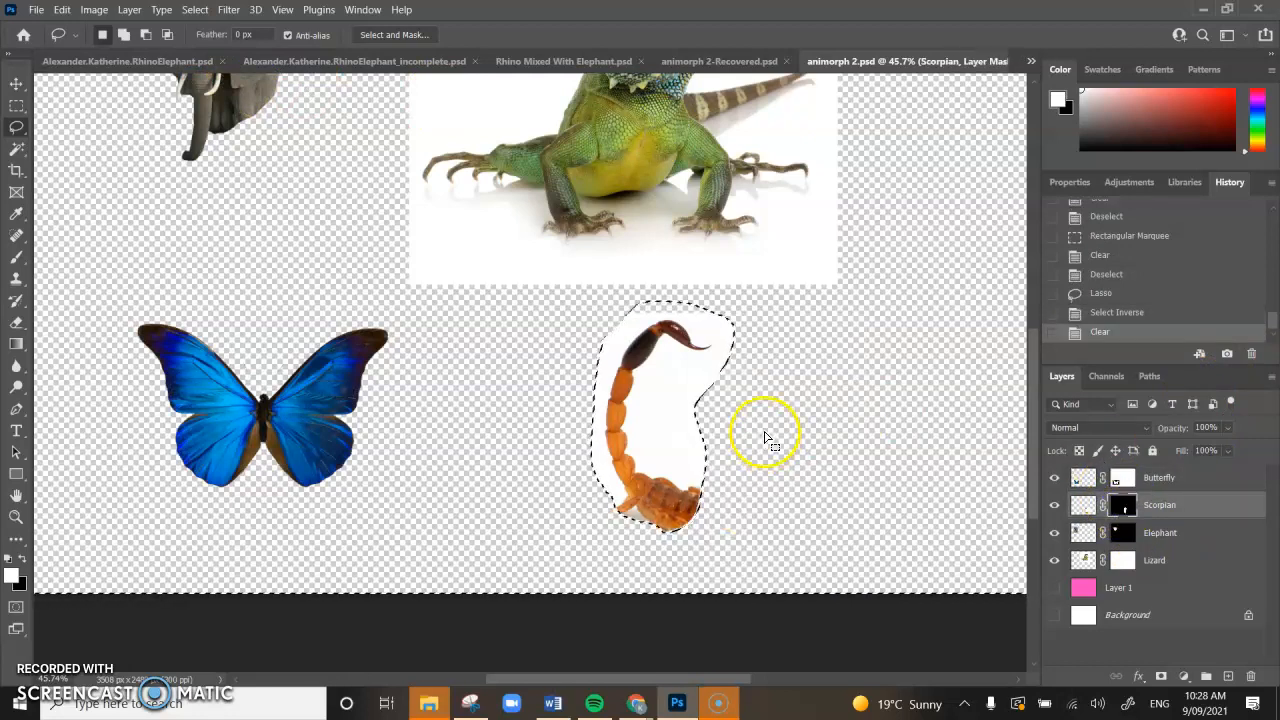
key("ctrl+d")
Select the remaining white background around the scorpion's tail with the Magic Wand, clear it from the mask, and deselect.
left_click(22, 149)
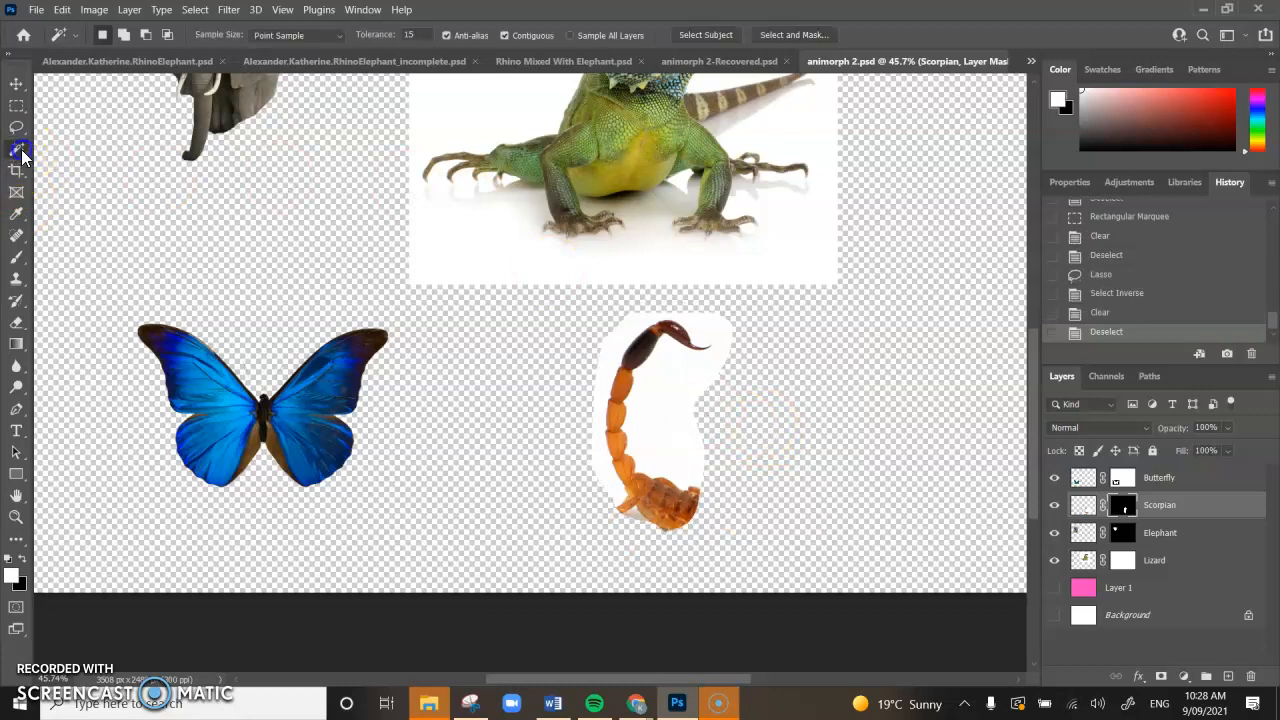
left_click(88, 176)
left_click(664, 378)
key("Delete")
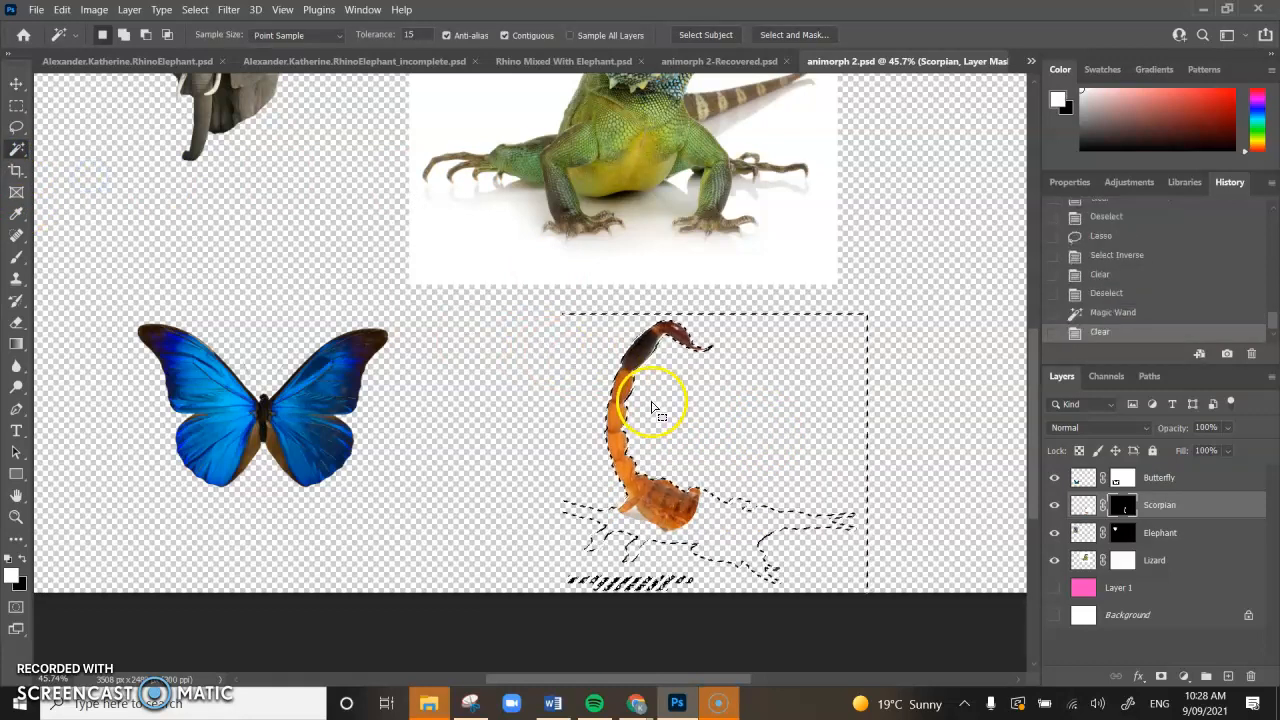
key("ctrl+d")
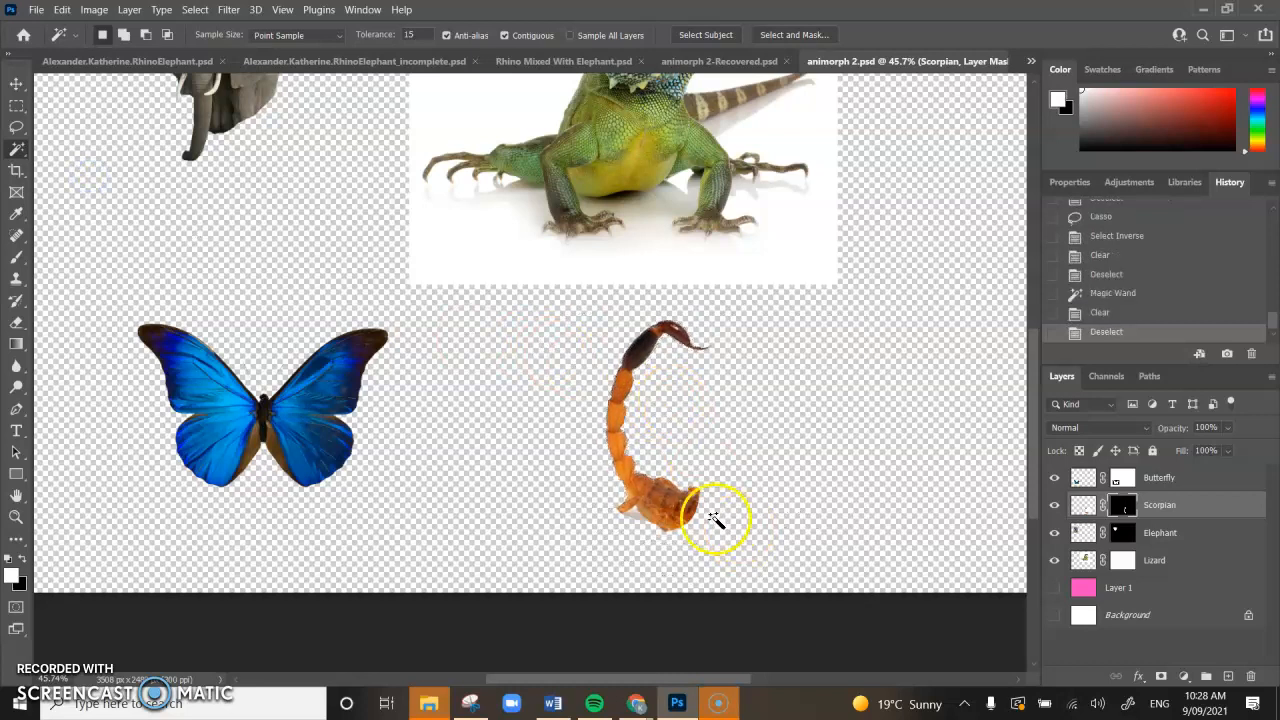
Move the Lizard layer to the middle of the canvas and enlarge it proportionally with Free Transform.
scroll(795, 600, "up", 3)
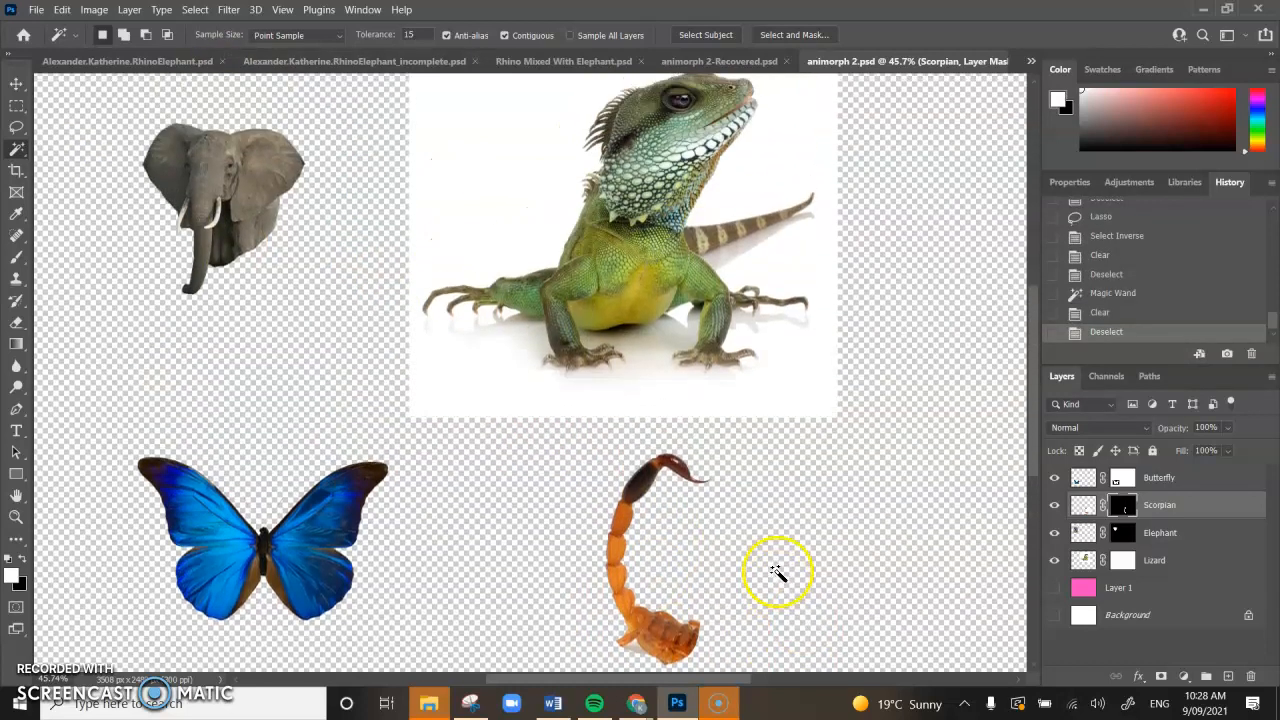
scroll(590, 440, "down", 3)
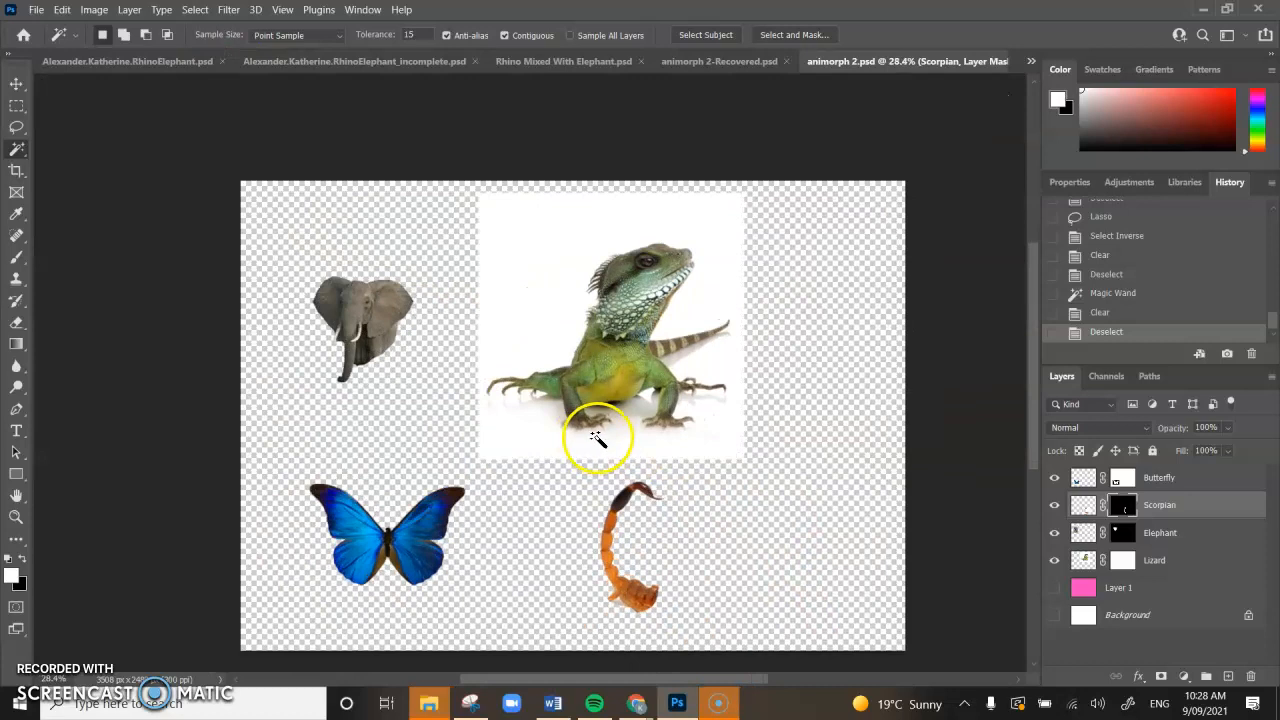
left_click(16, 84)
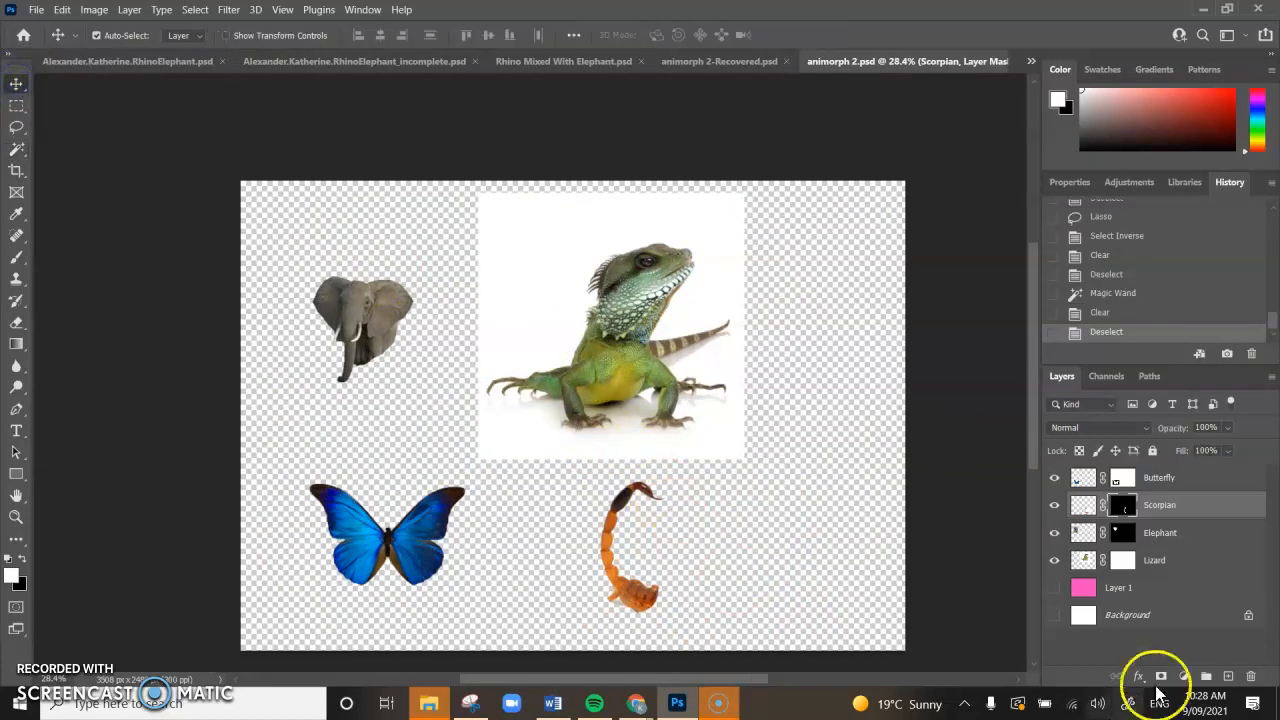
left_click(1082, 558)
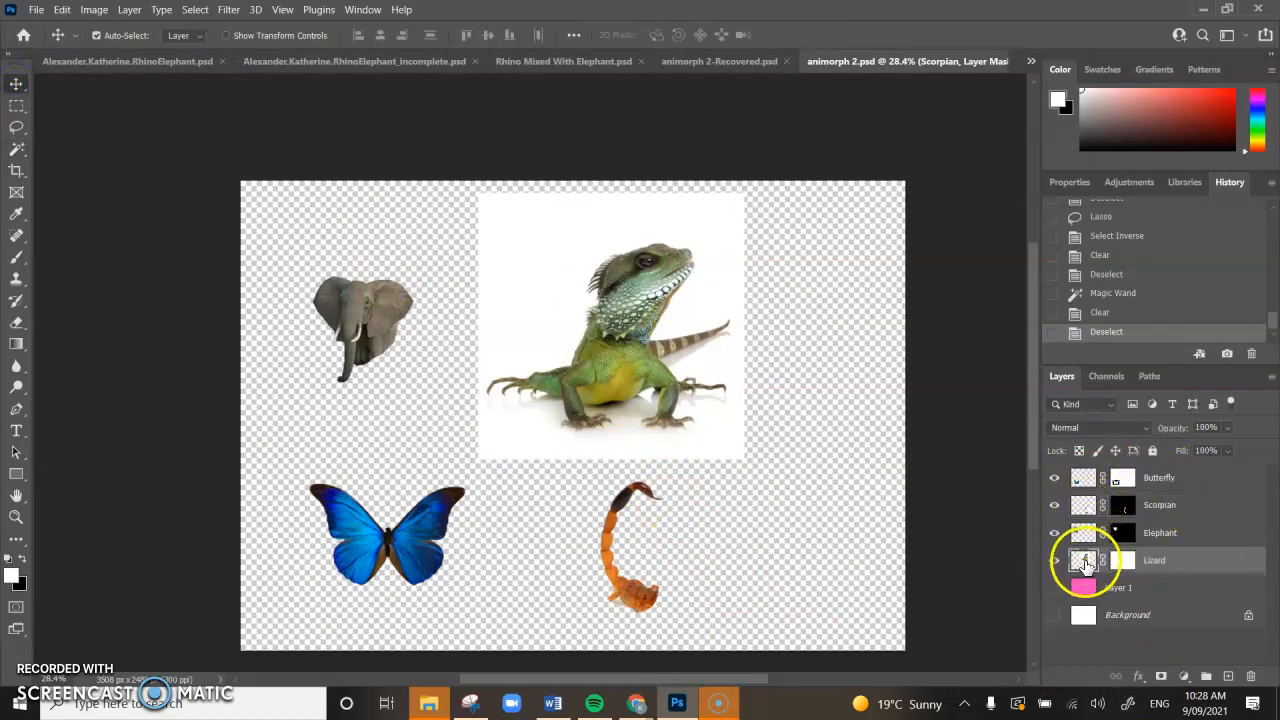
left_click_drag(560, 275, 445, 398)
key("ctrl+t")
left_click_drag(624, 317, 814, 237)
left_click_drag(609, 371, 588, 440)
key("Return")
Move the elephant onto the lizard's chest and scale it to about 180% with Free Transform.
left_click(366, 302)
right_click(366, 306)
left_click(381, 311)
left_click_drag(350, 303, 567, 398)
key("ctrl+t")
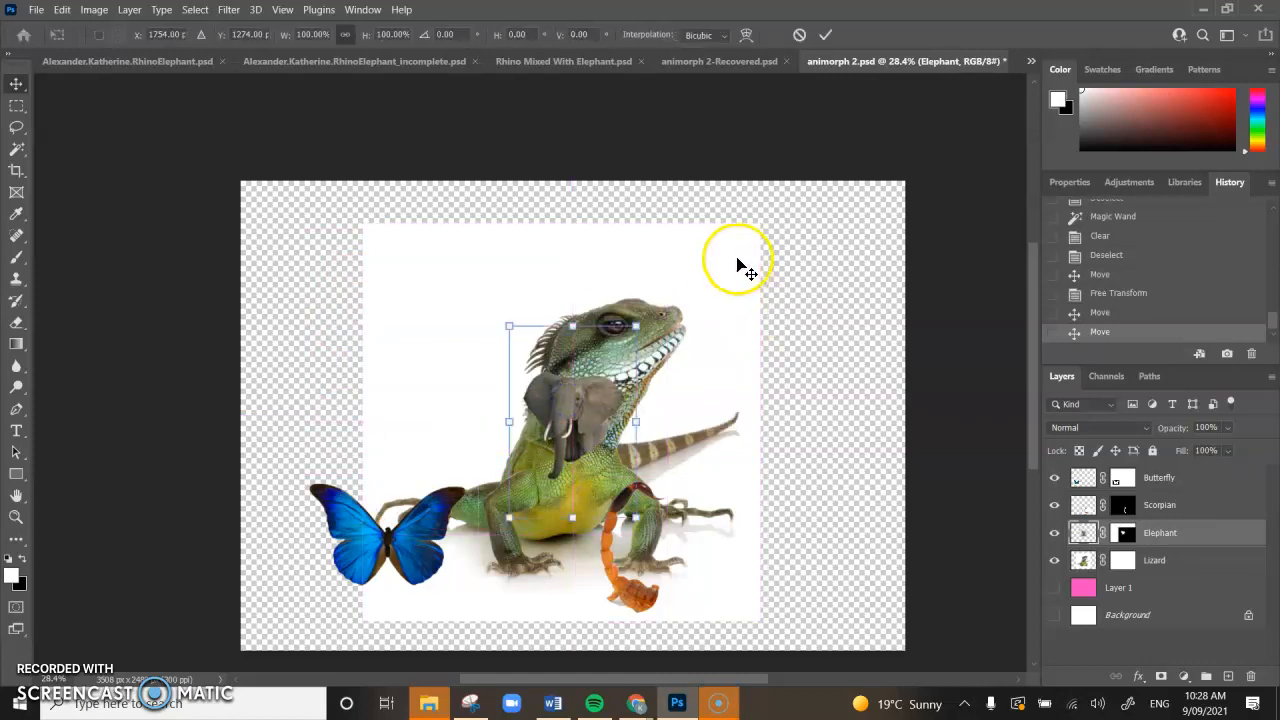
left_click_drag(635, 326, 863, 120)
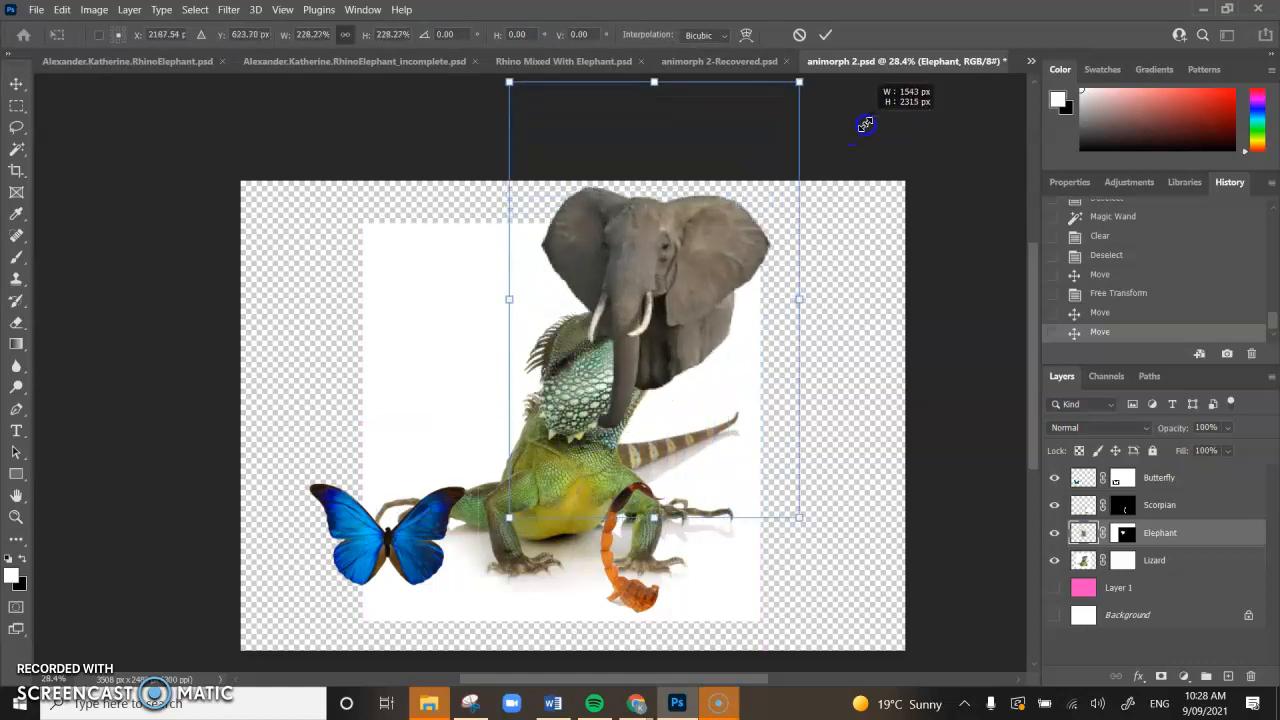
left_click_drag(677, 286, 622, 380)
left_click_drag(730, 199, 660, 285)
left_click_drag(576, 446, 608, 385)
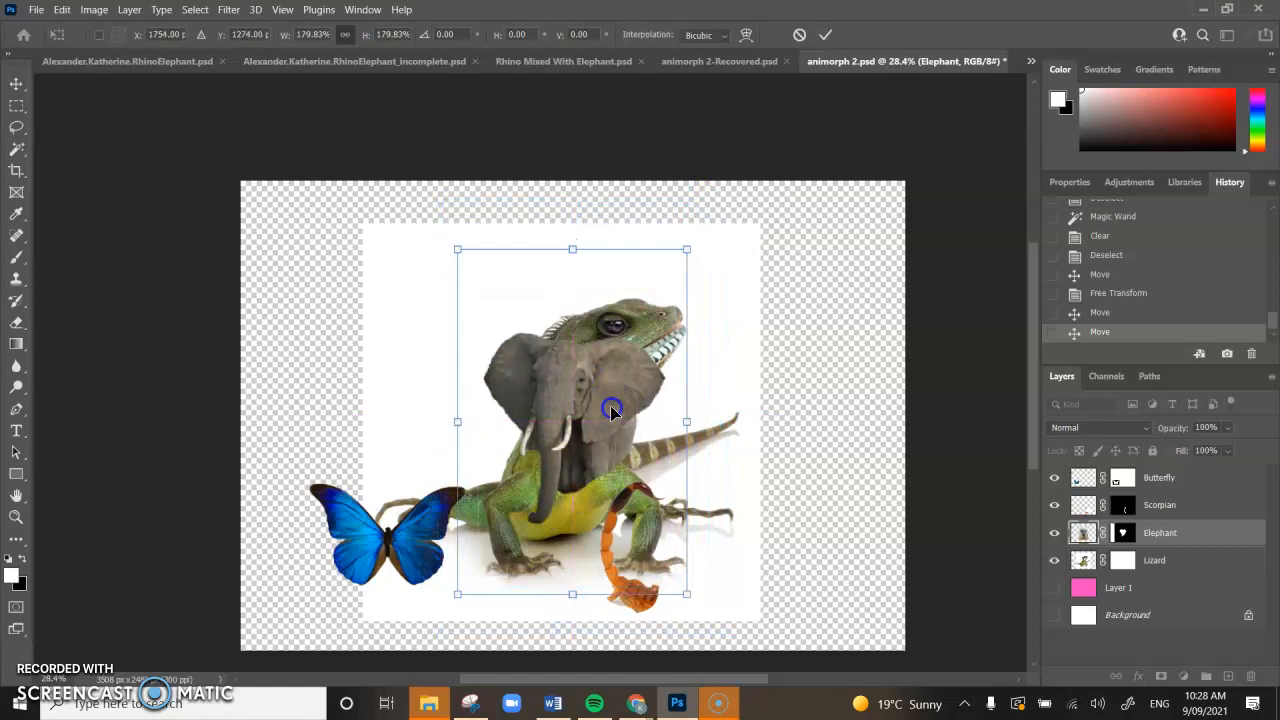
double_click(612, 410)
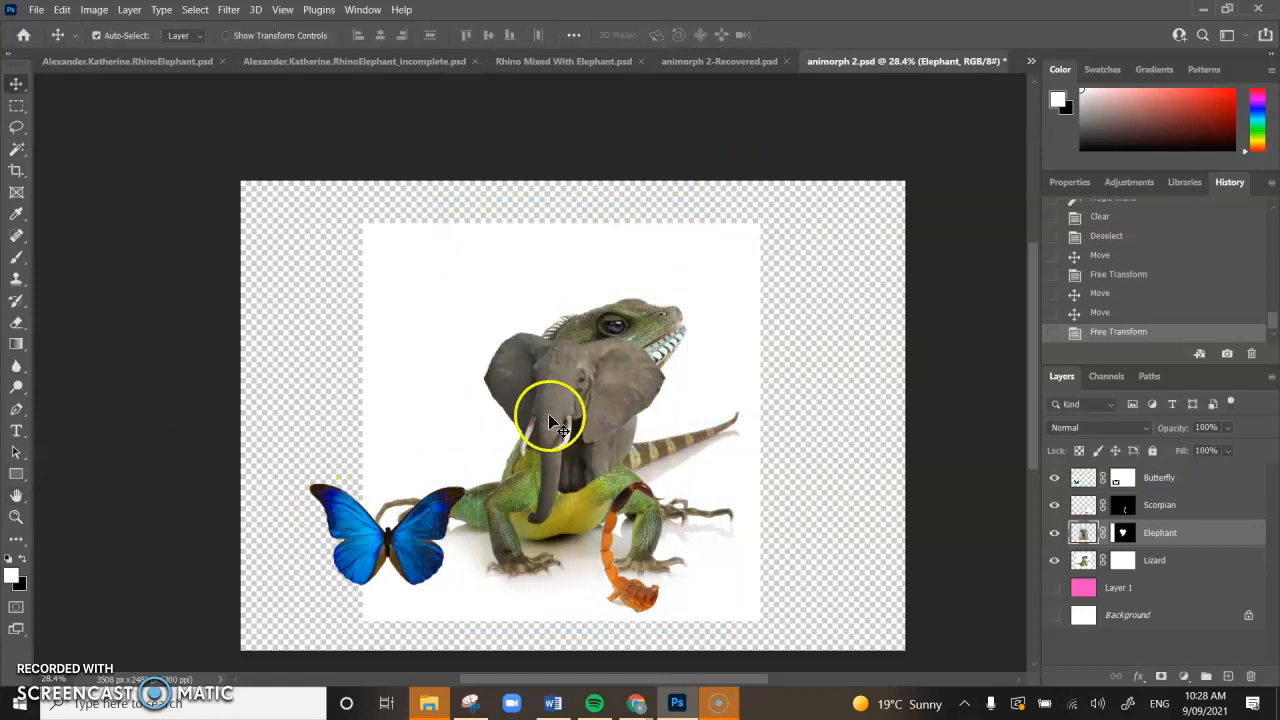
Check the finished hybrid in animorph 2-Recovered.psd and reposition the elephant over the lizard's neck in animorph 2.psd.
scroll(548, 413, "up", 3)
mouse_move(603, 423)
left_mouse_down()
mouse_move(614, 398)
mouse_move(591, 428)
left_mouse_up()
left_click_drag(586, 430, 597, 432)
left_click(738, 63)
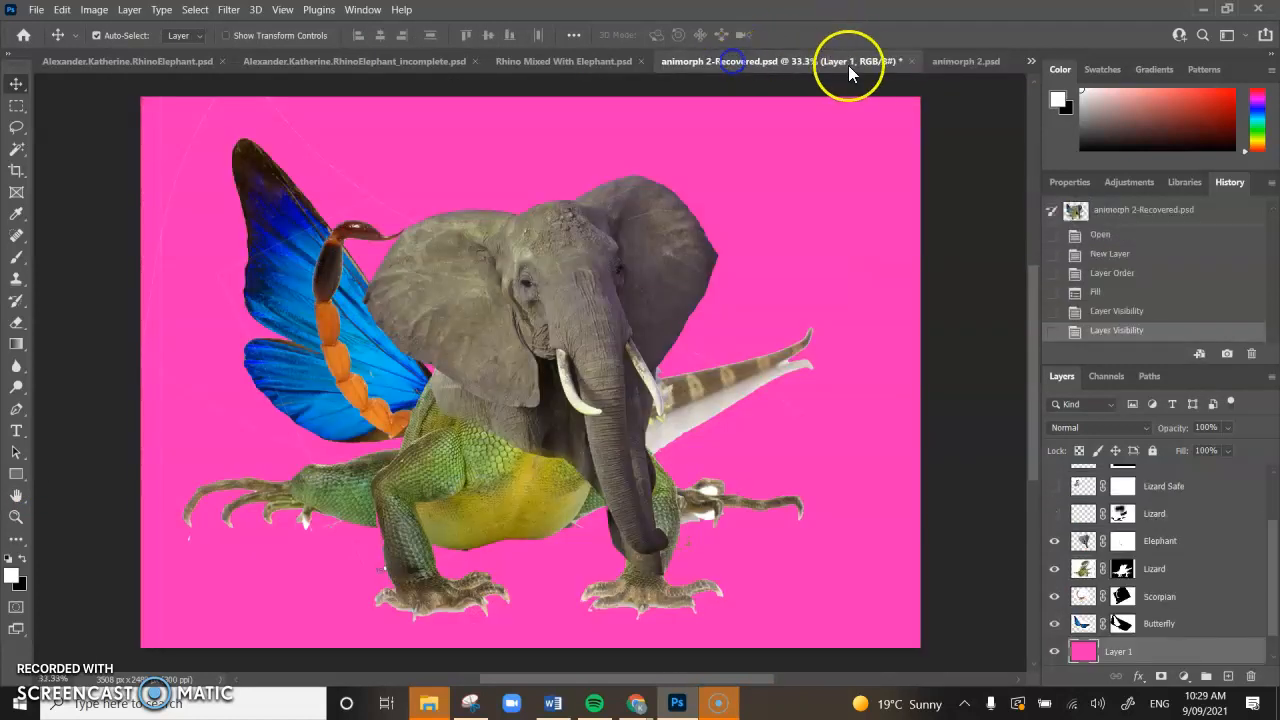
left_click(965, 62)
left_click_drag(586, 371, 571, 343)
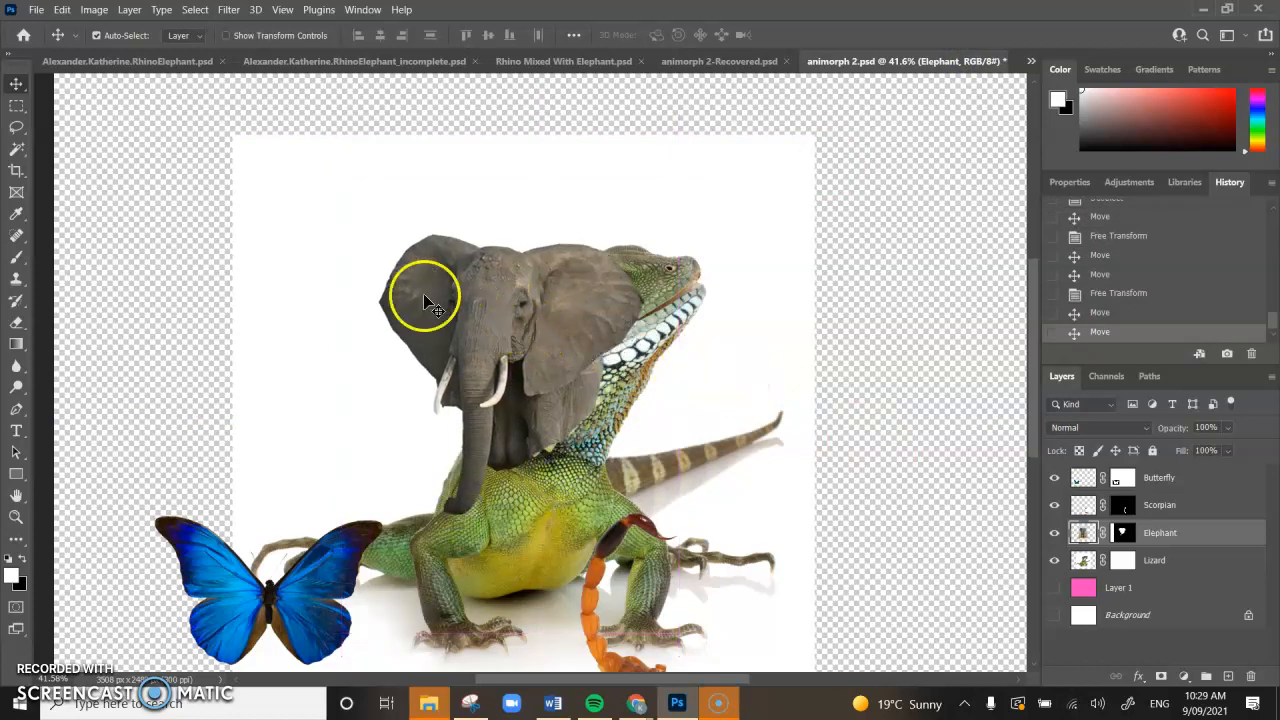
Flip the elephant horizontally and place it over the lizard's neck and chest, with the trunk hanging beside the front leg.
left_click(61, 10)
mouse_move(135, 375)
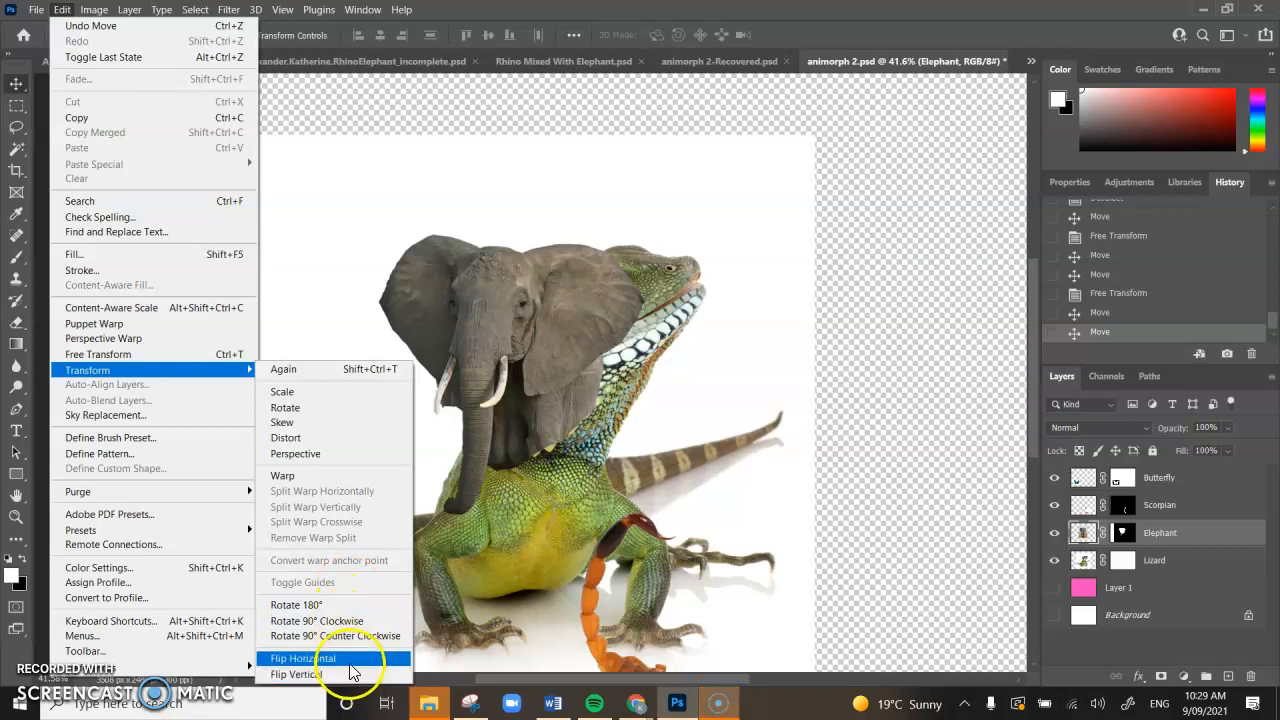
left_click(302, 658)
left_click_drag(490, 345, 538, 433)
key("space")
left_click_drag(690, 430, 705, 336)
mouse_move(566, 333)
left_mouse_down()
mouse_move(540, 302)
mouse_move(548, 335)
left_mouse_up()
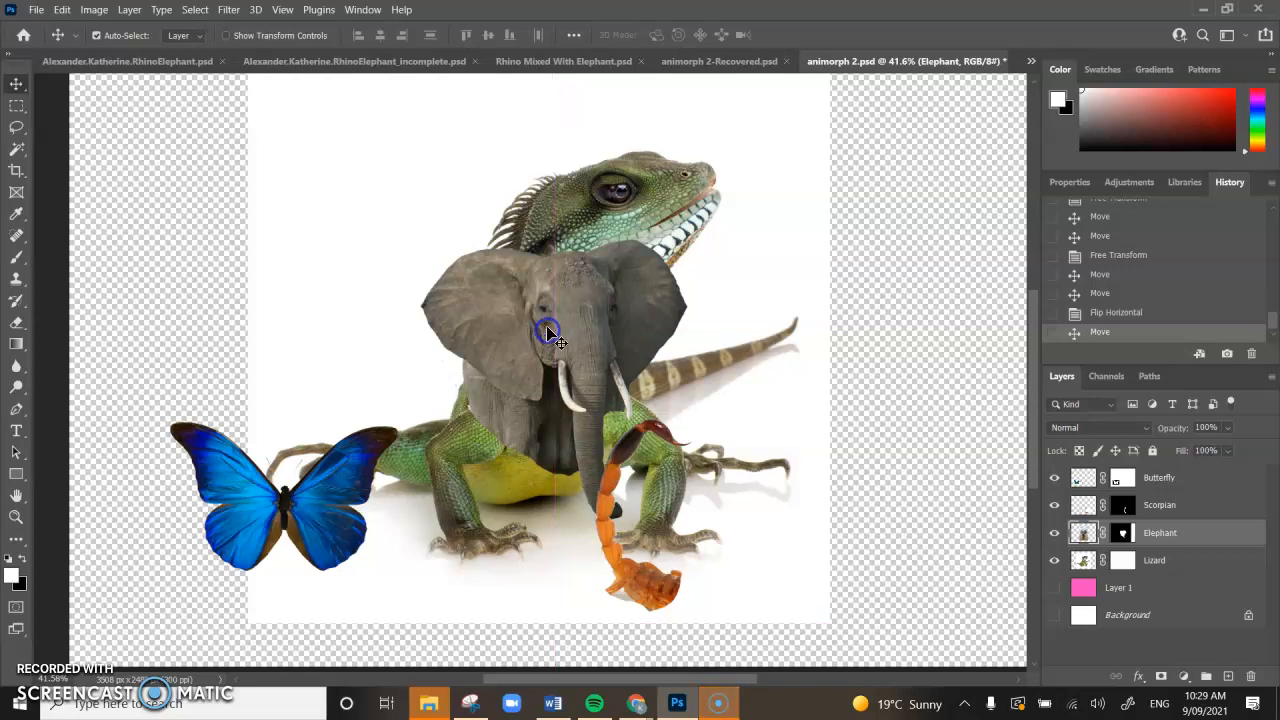
scroll(697, 333, "up", 1)
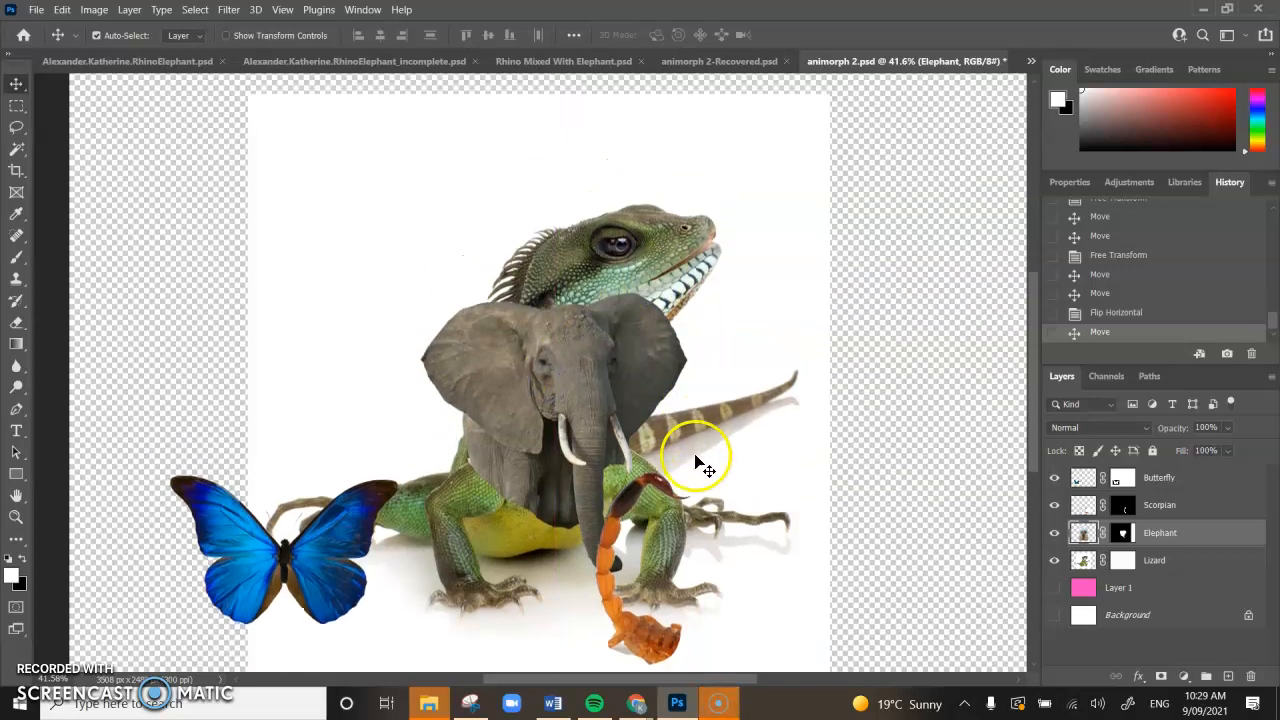
Toggle the Elephant layer's visibility to compare it with the lizard, and lower its opacity to 34%.
left_click(1053, 533)
left_click(1053, 533)
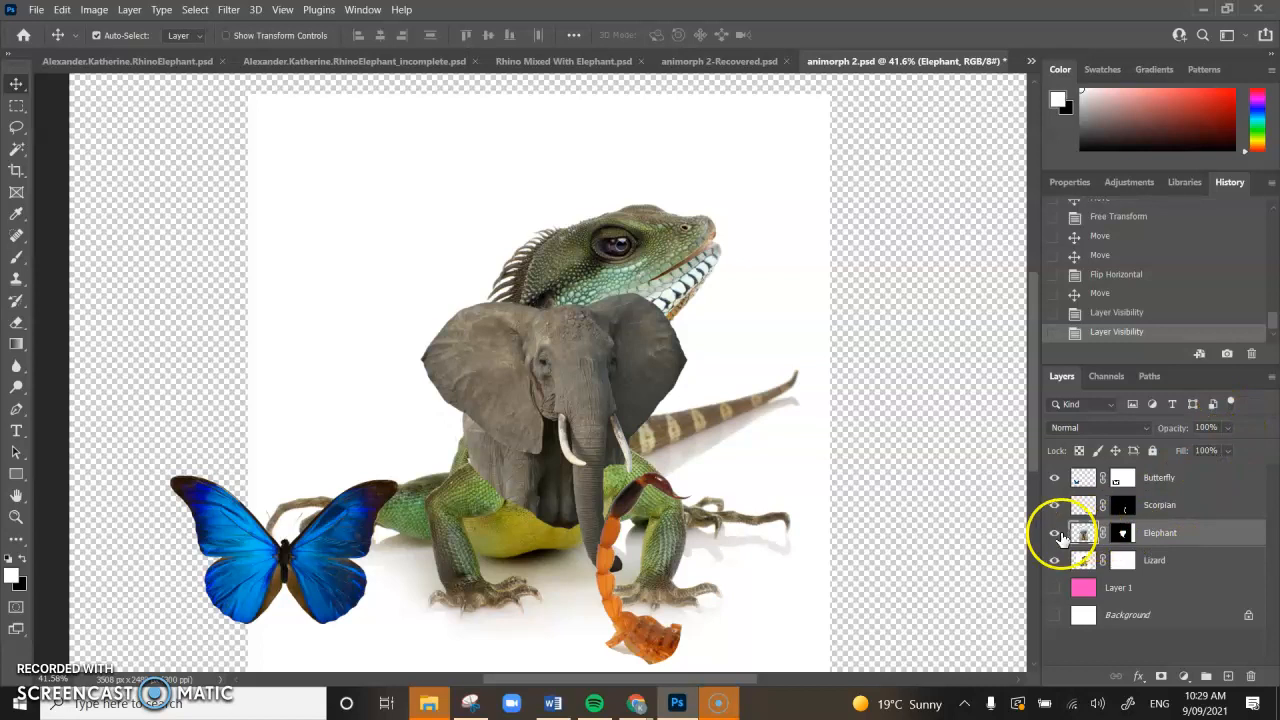
left_click(1228, 428)
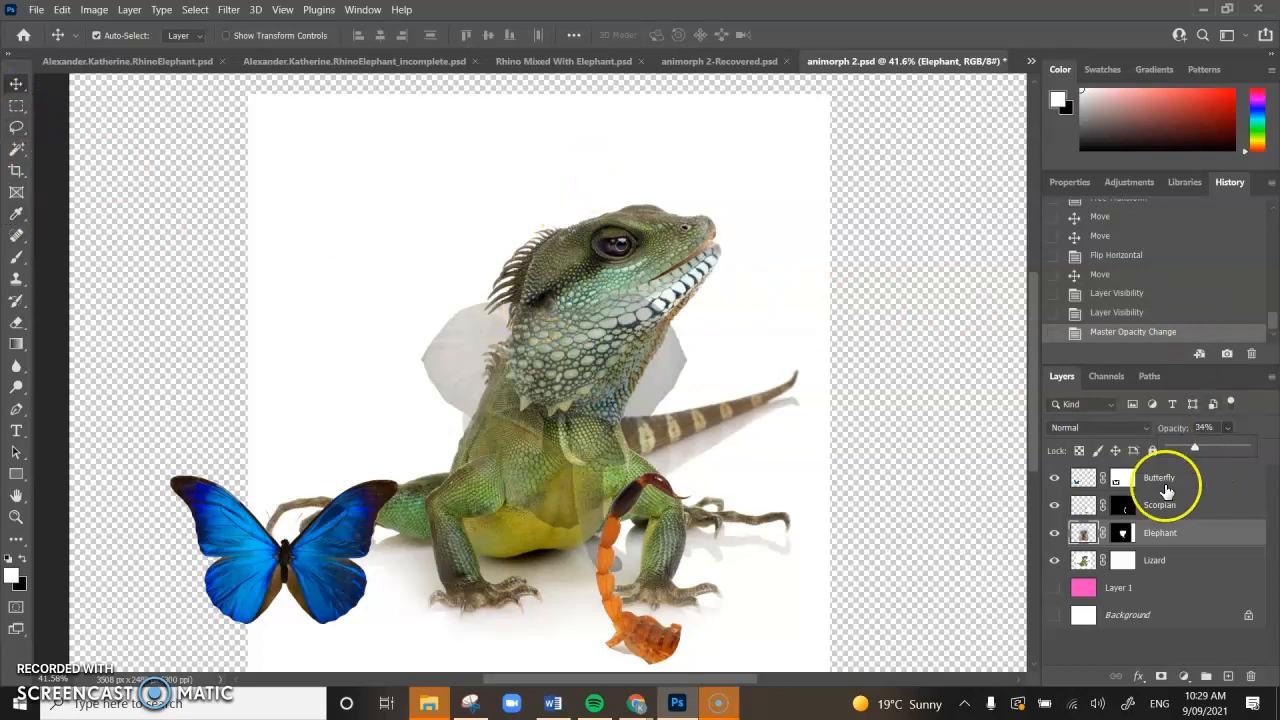
Try to clear the lizard's head from the Lizard layer mask using a Lasso outline.
left_click(1124, 561)
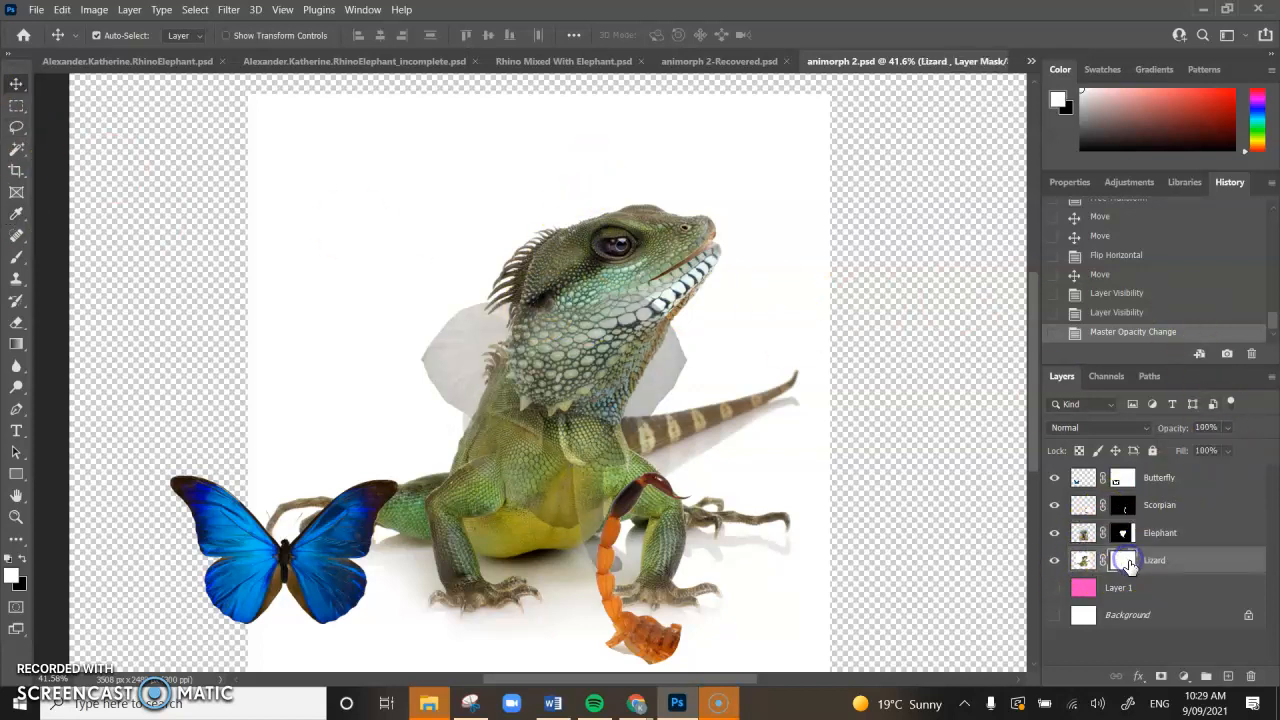
left_click(16, 129)
mouse_move(574, 191)
left_mouse_down()
mouse_move(580, 202)
mouse_move(514, 210)
left_mouse_up()
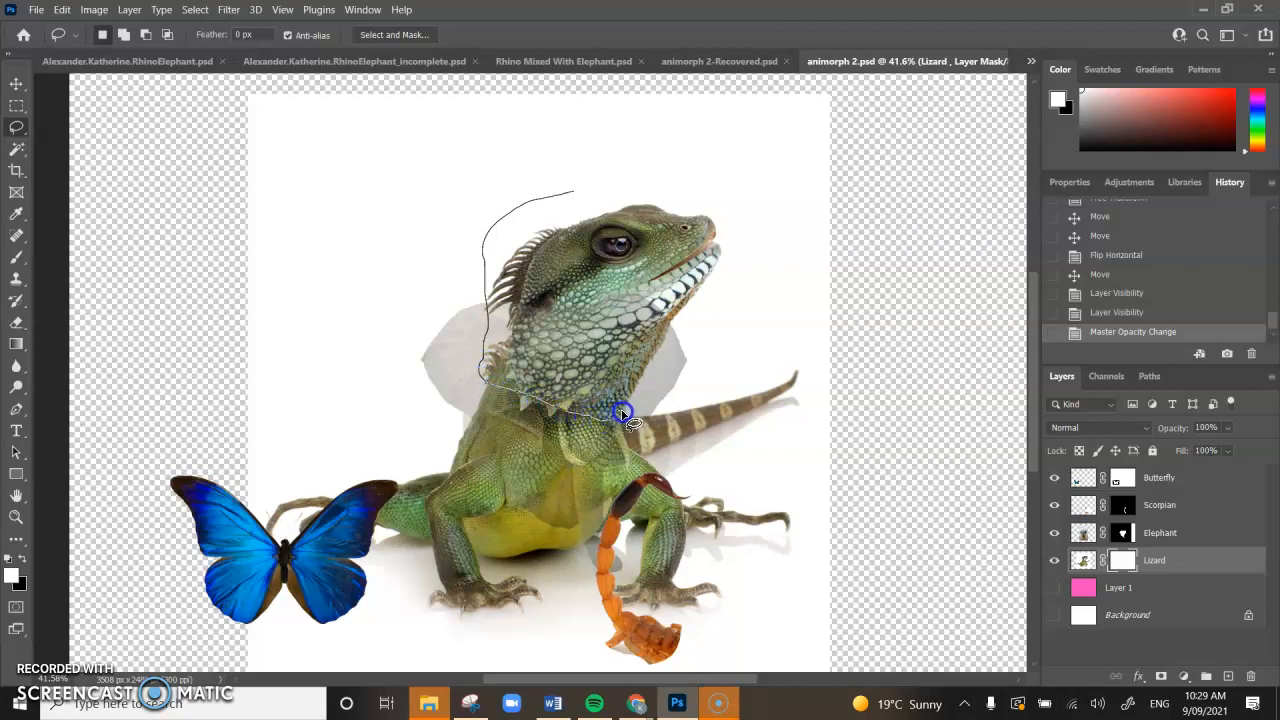
mouse_move(676, 387)
left_mouse_down()
mouse_move(787, 297)
mouse_move(782, 207)
mouse_move(693, 144)
mouse_move(575, 193)
left_mouse_up()
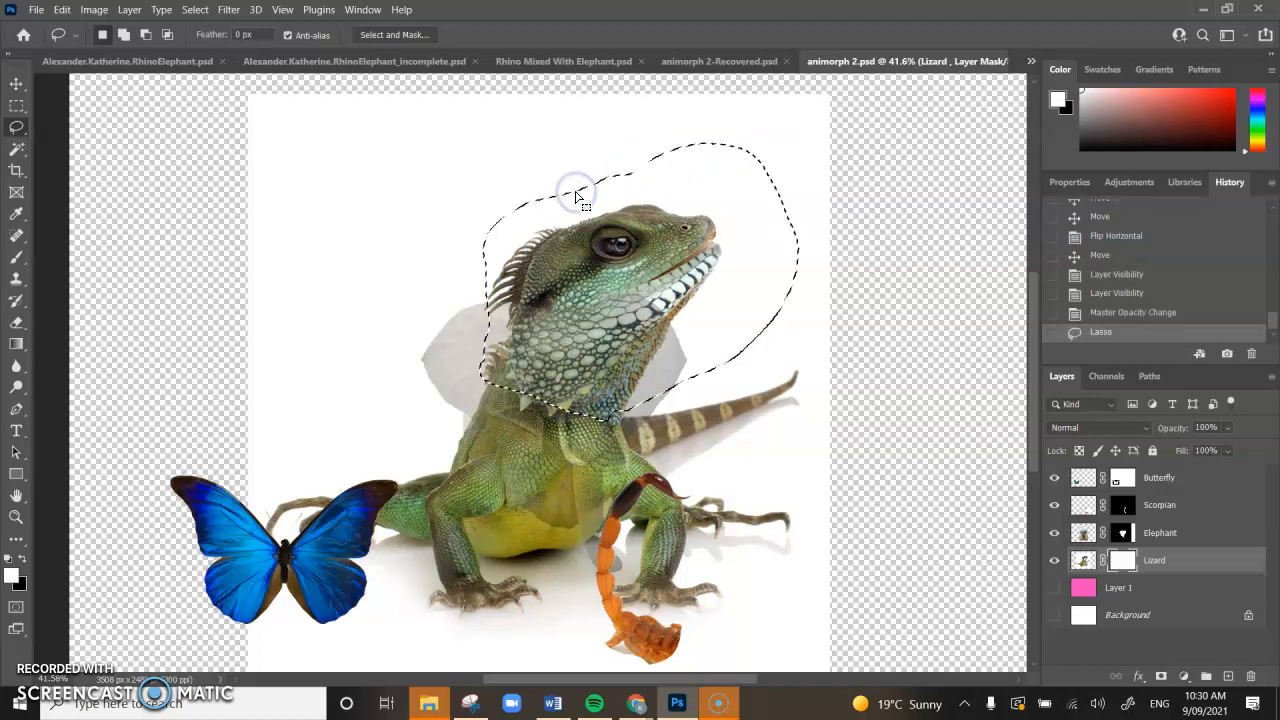
key("Delete")
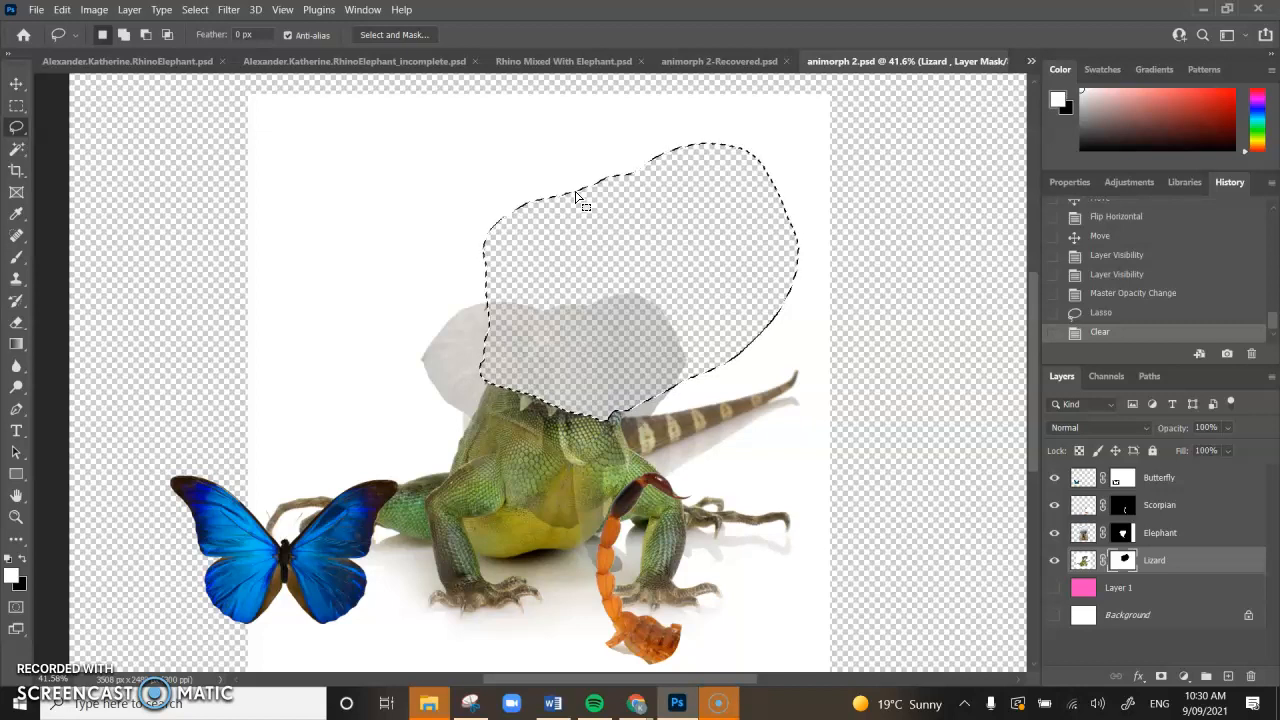
key("ctrl+z")
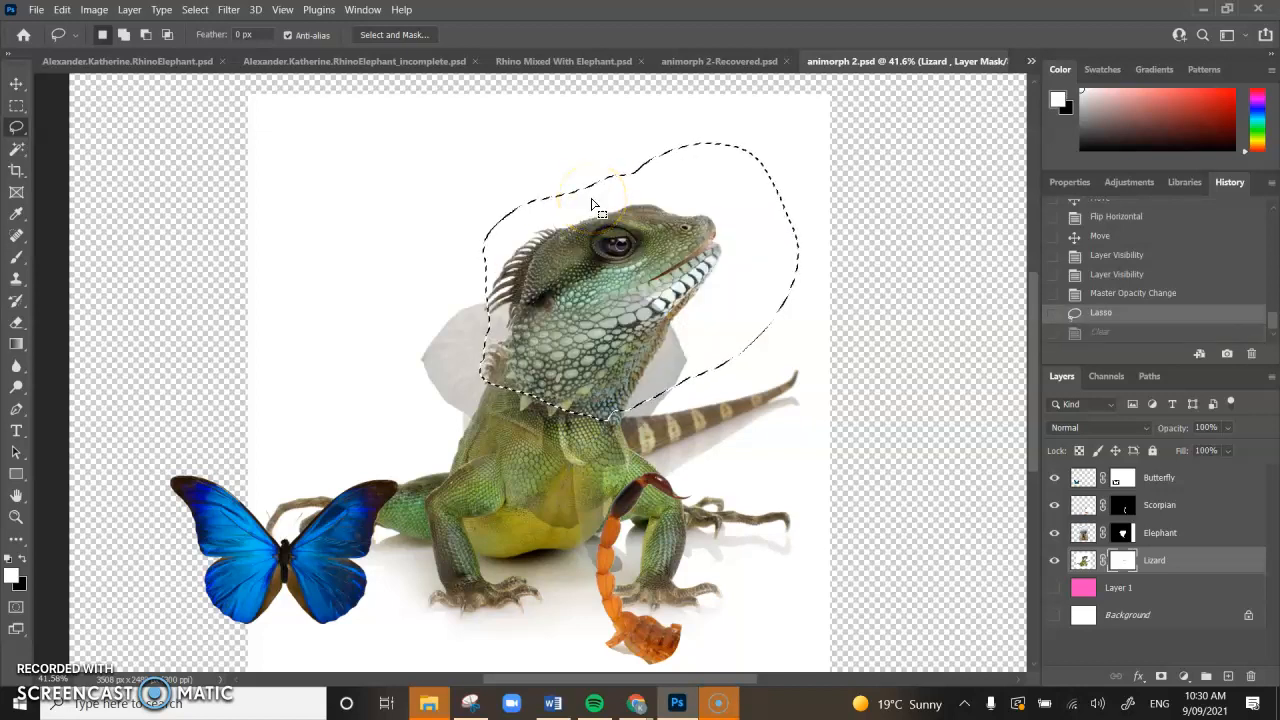
key("ctrl+z")
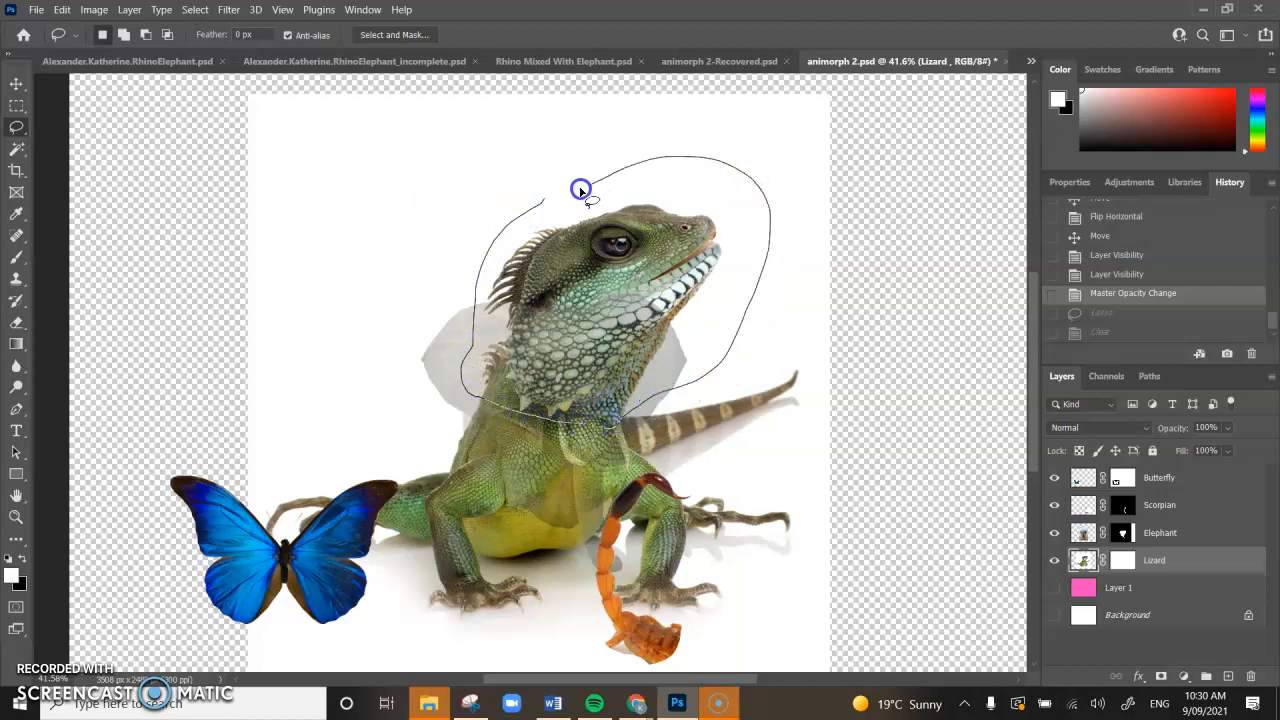
Outline the lizard's head and neck with the Lasso, clear the area from the Lizard layer's image, and deselect.
left_click_drag(543, 203, 547, 186)
key("Delete")
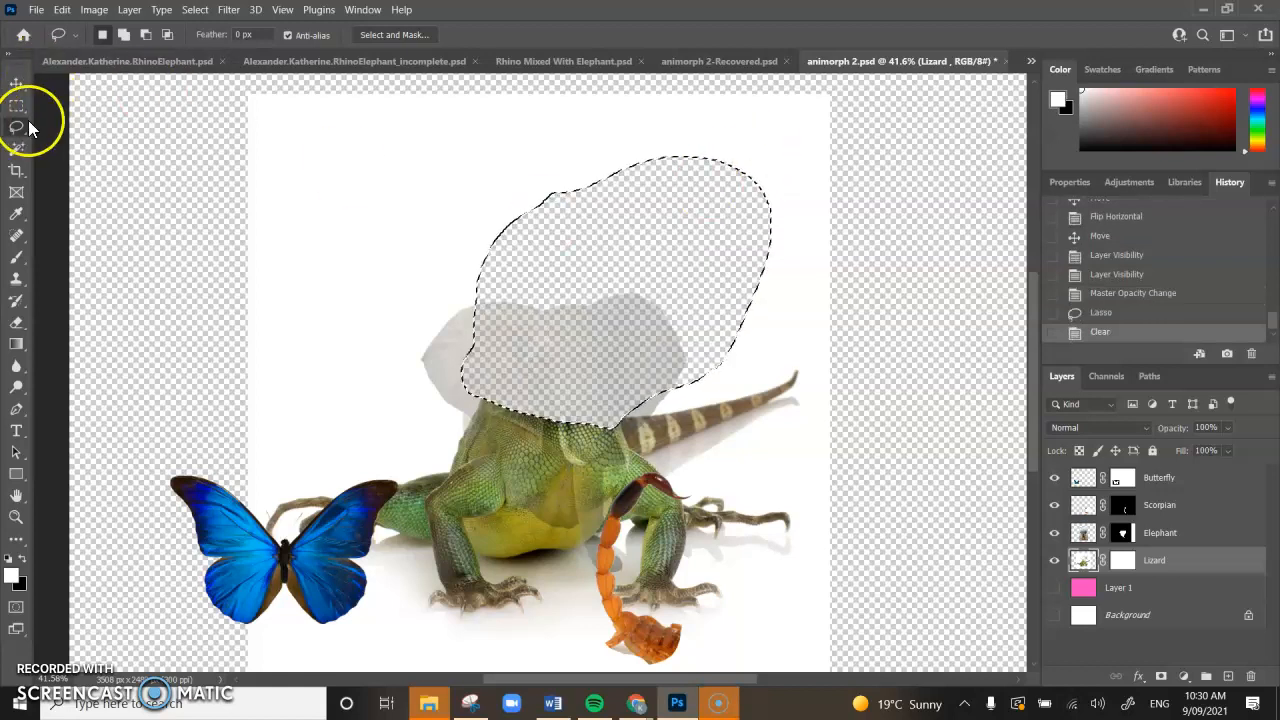
key("ctrl+d")
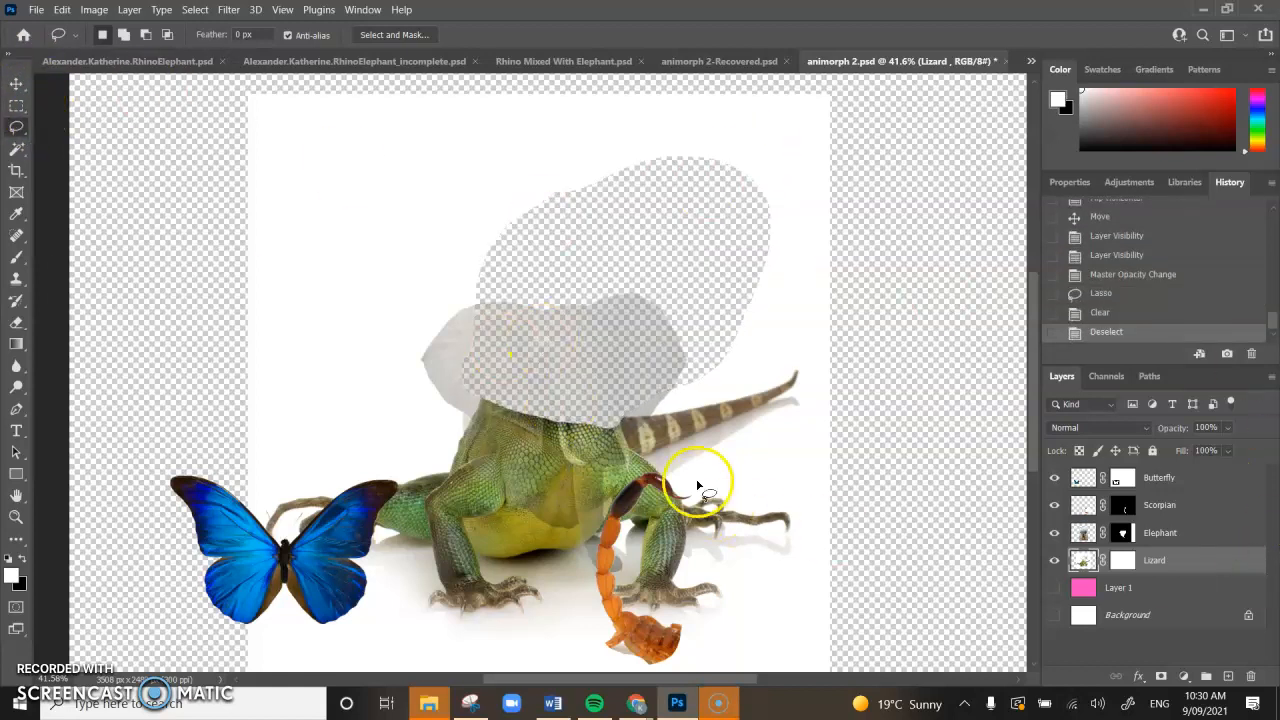
left_click(16, 148)
left_click(427, 238)
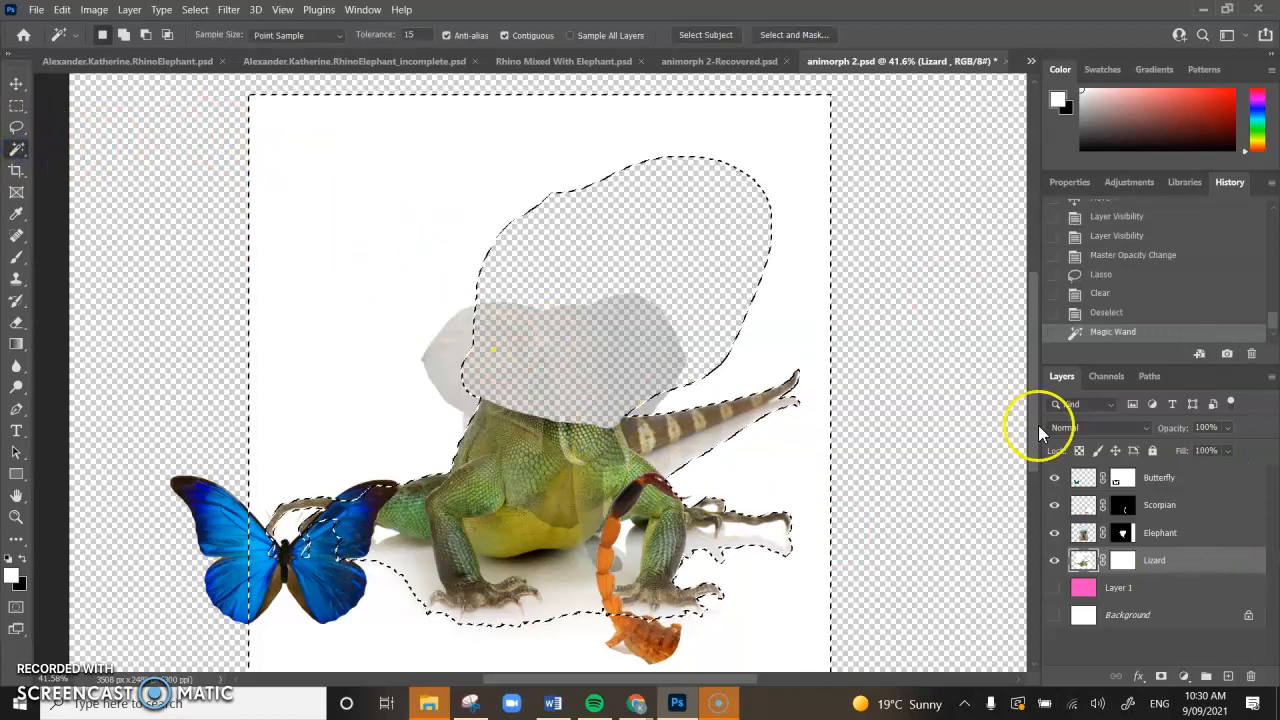
left_click(1124, 562)
left_click(1084, 561)
Return to the Lasso selection in the history, clear the lizard's head from the Lizard layer mask instead of its image, and deselect.
left_click(1126, 300)
left_click(1104, 277)
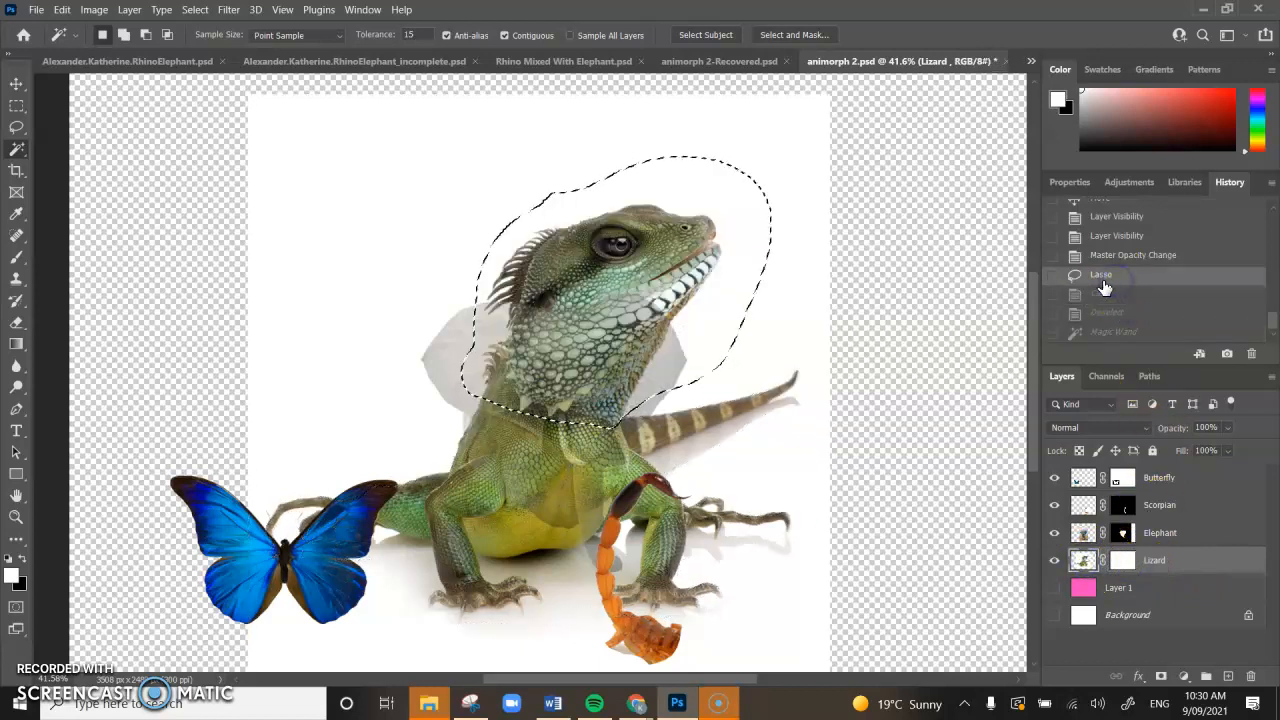
left_click(1123, 562)
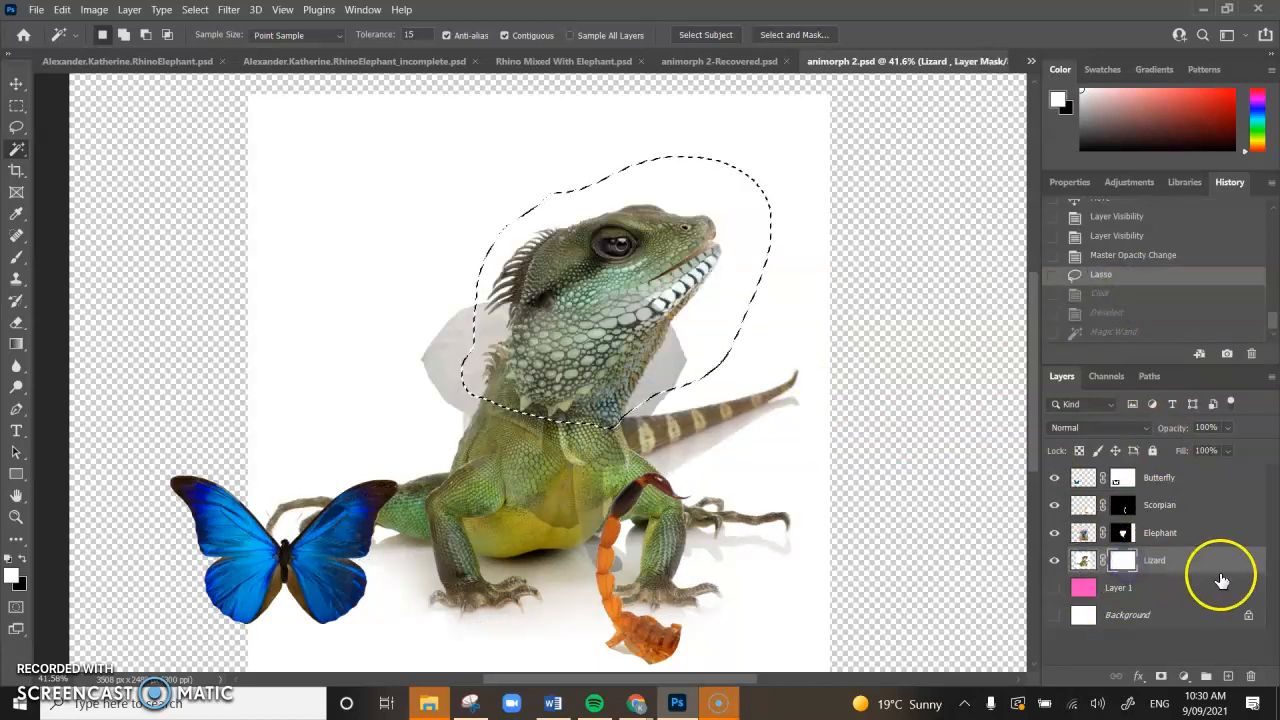
key("Delete")
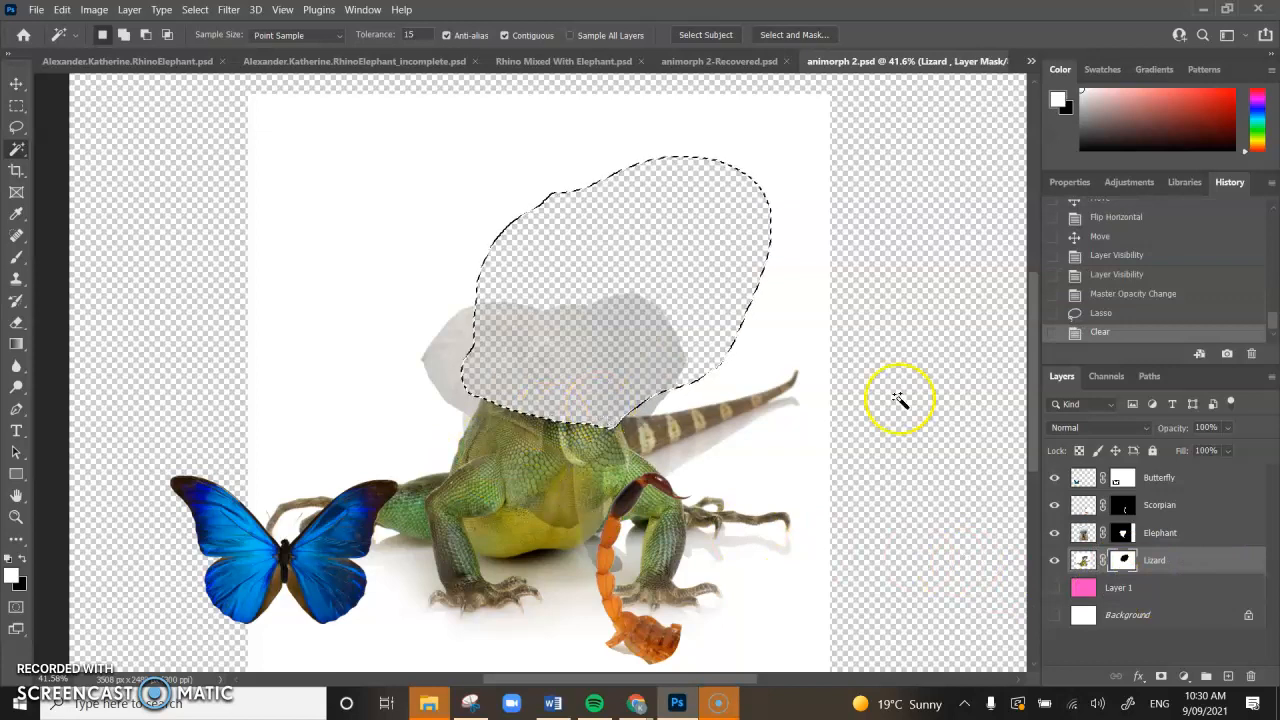
key("ctrl+d")
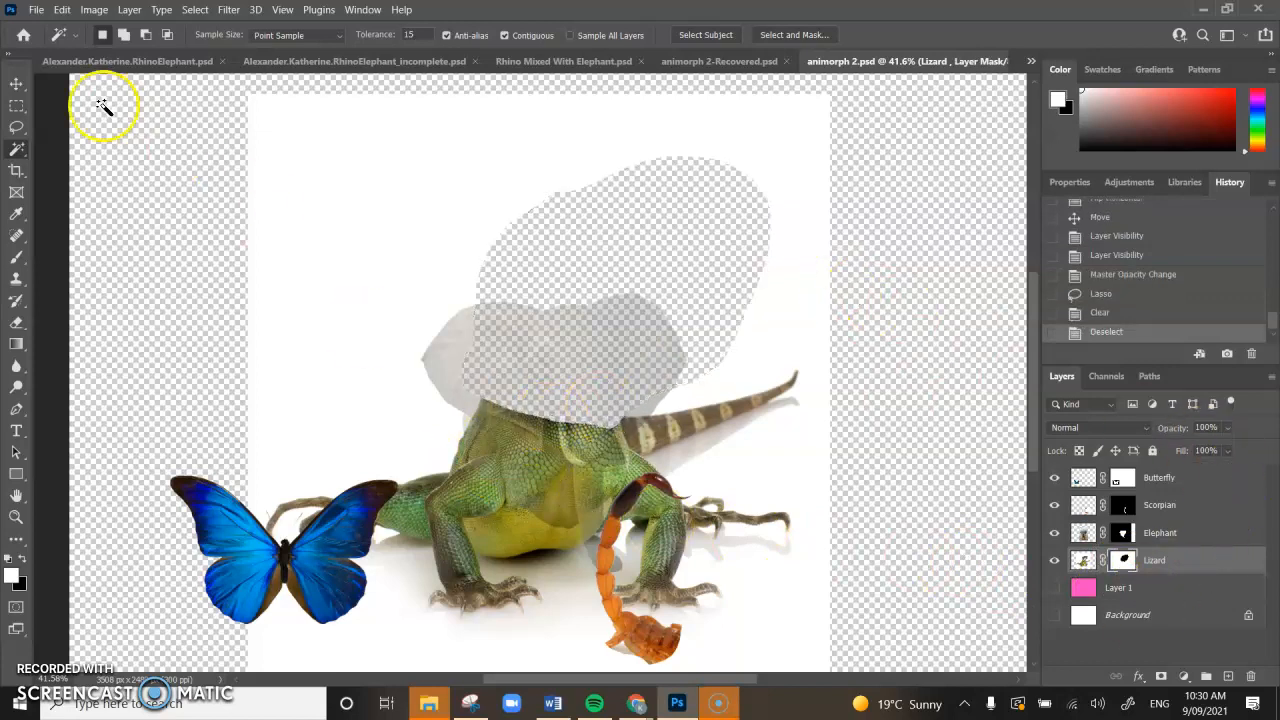
Select the white backdrop around the lizard with the Magic Wand, clear it from the Lizard layer mask, and deselect.
left_click(406, 211)
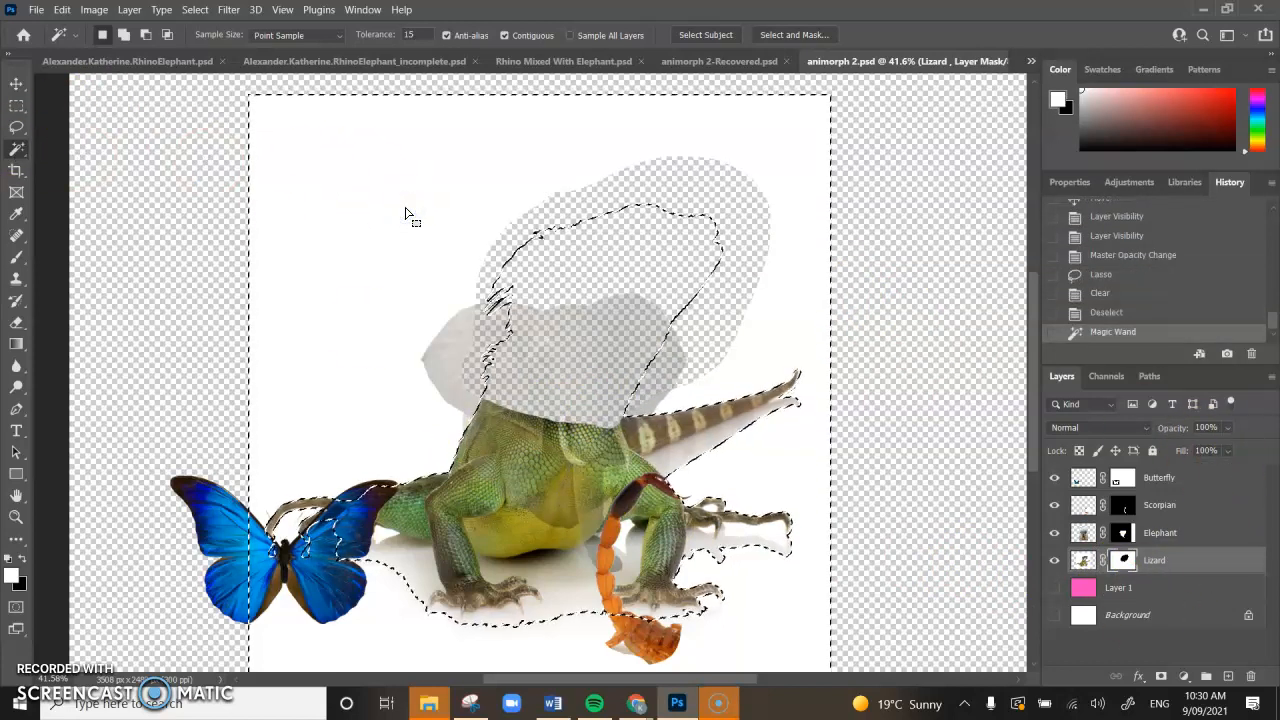
key("Delete")
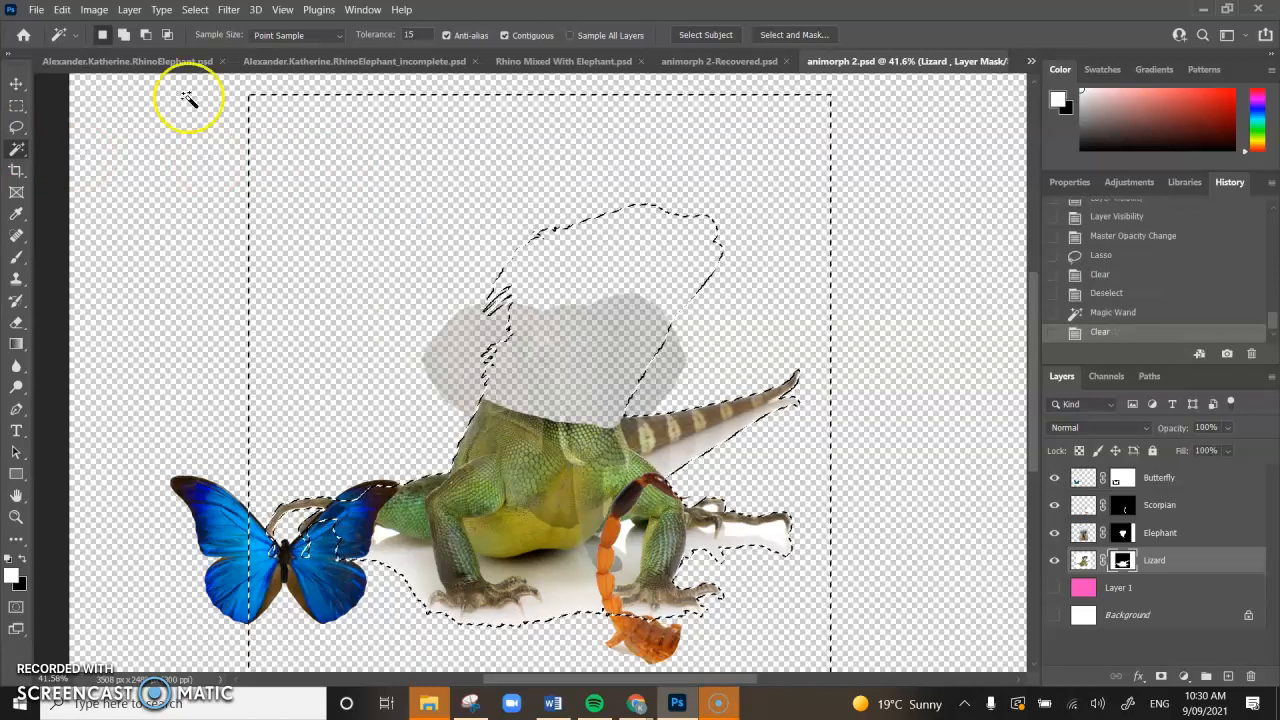
key("ctrl+d")
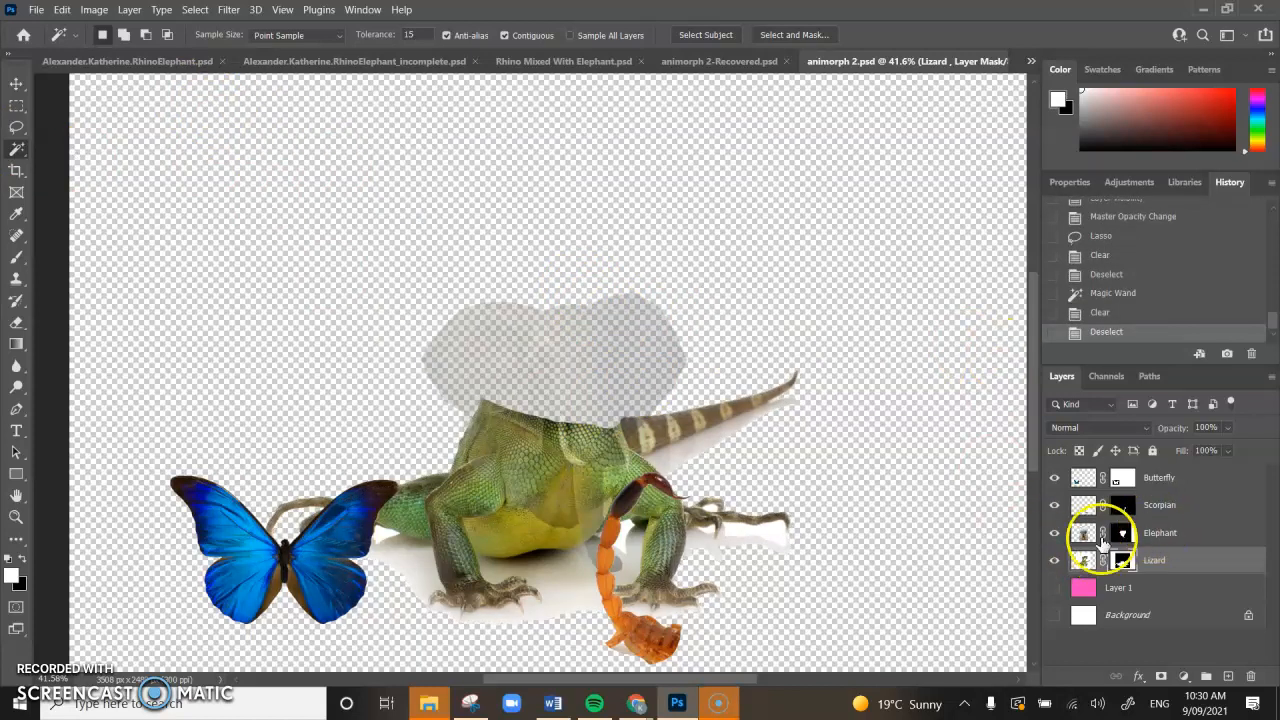
Set the Elephant layer's opacity to 100% and shift the elephant slightly to the right over the lizard's chest.
left_click(1160, 533)
left_click_drag(1225, 427, 1176, 427)
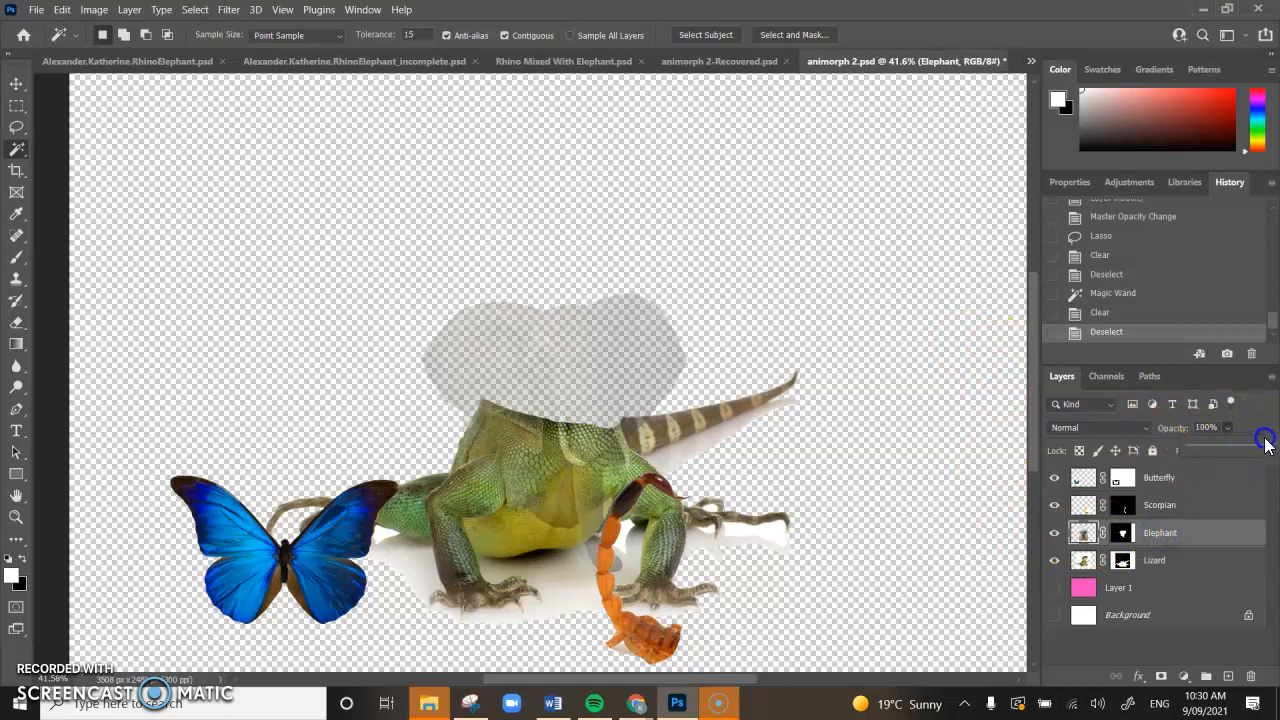
left_click_drag(1265, 443, 1276, 438)
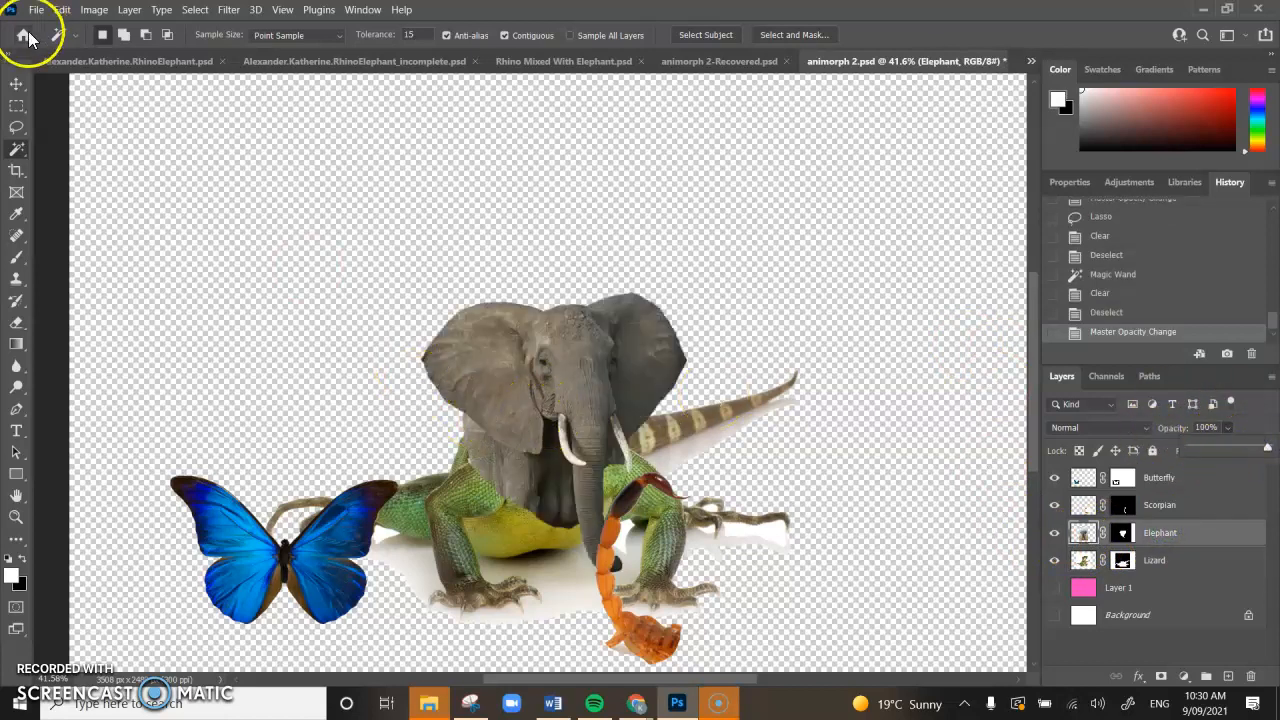
left_click(16, 84)
left_click_drag(535, 350, 541, 384)
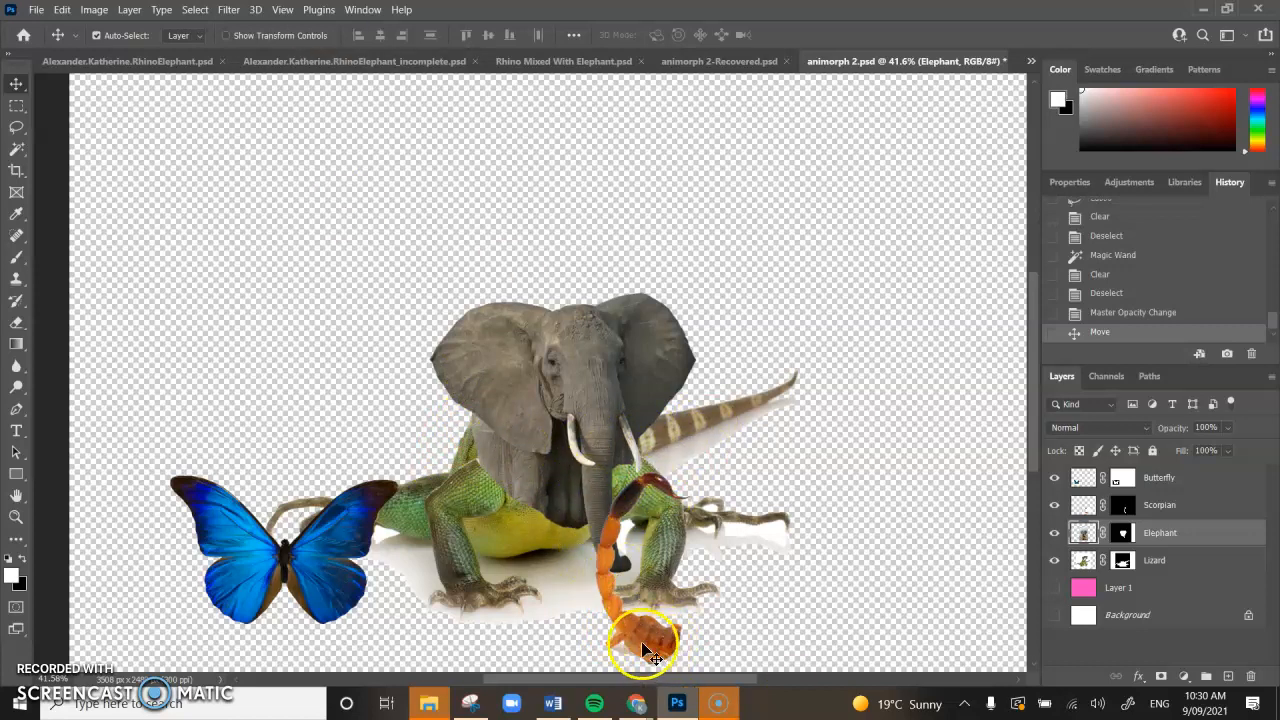
Move the scorpion tail to the lizard's rear and place the Scorpian layer directly beneath the Lizard layer.
left_click(1182, 502)
left_click_drag(612, 558, 367, 419)
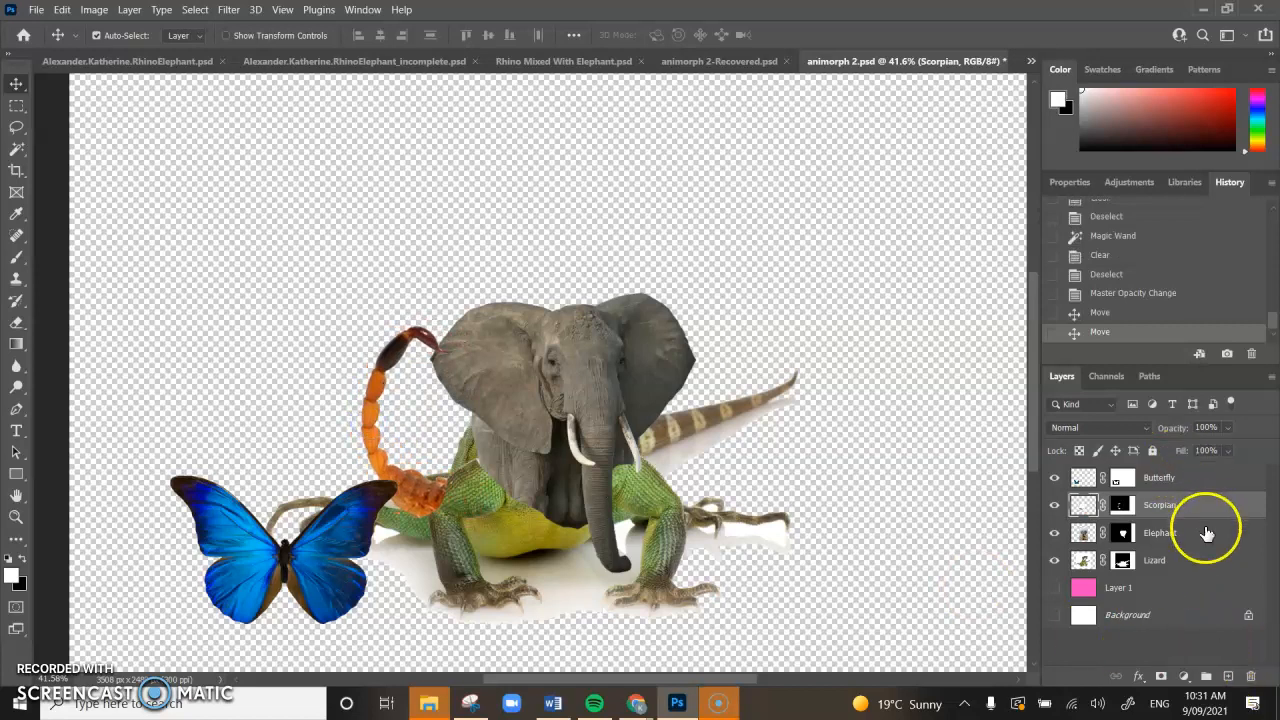
left_click_drag(1211, 506, 1230, 572)
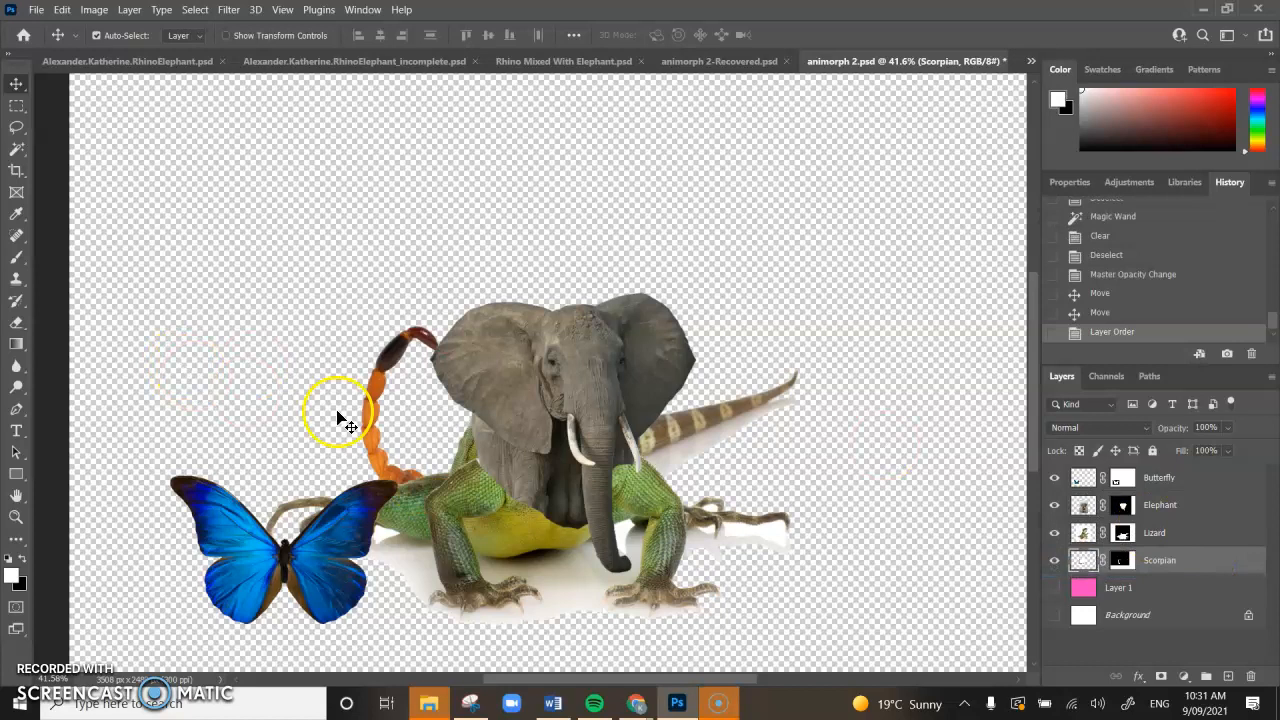
left_click_drag(381, 424, 366, 424)
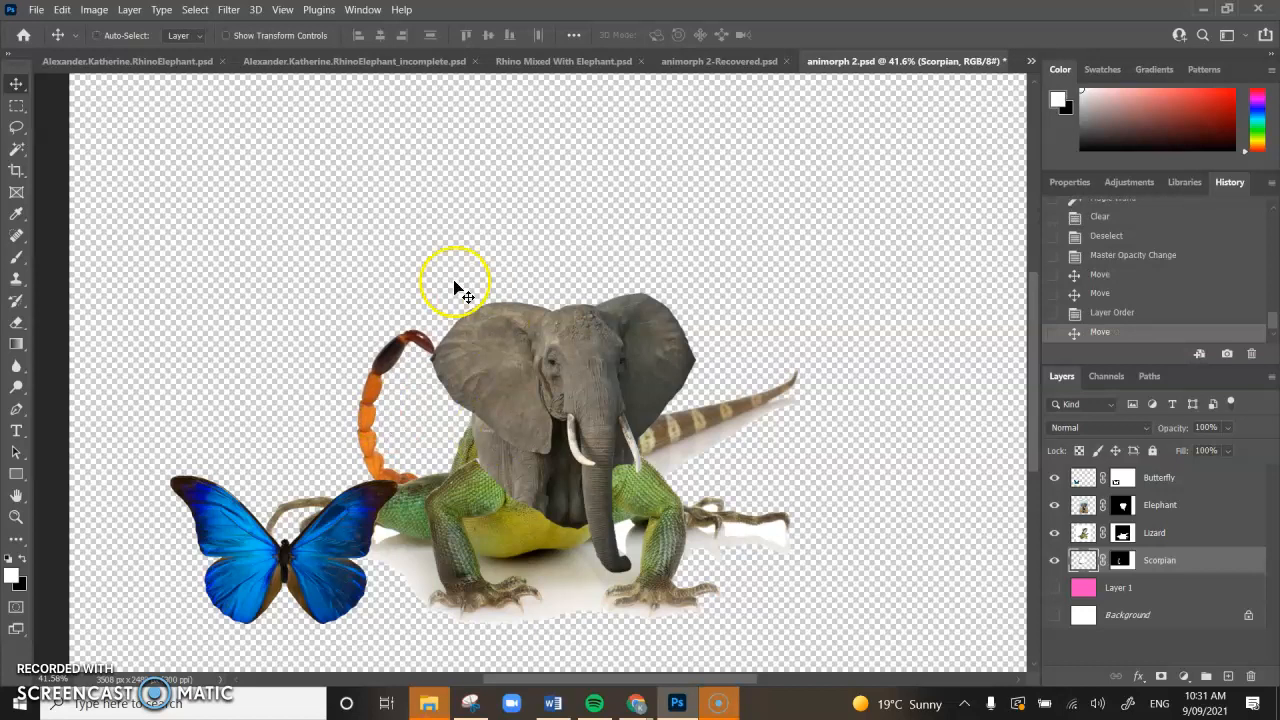
Rotate the scorpion tail about 30 degrees counterclockwise and position its base against the lizard's rear end with Free Transform.
key("ctrl+t")
left_click_drag(421, 271, 354, 278)
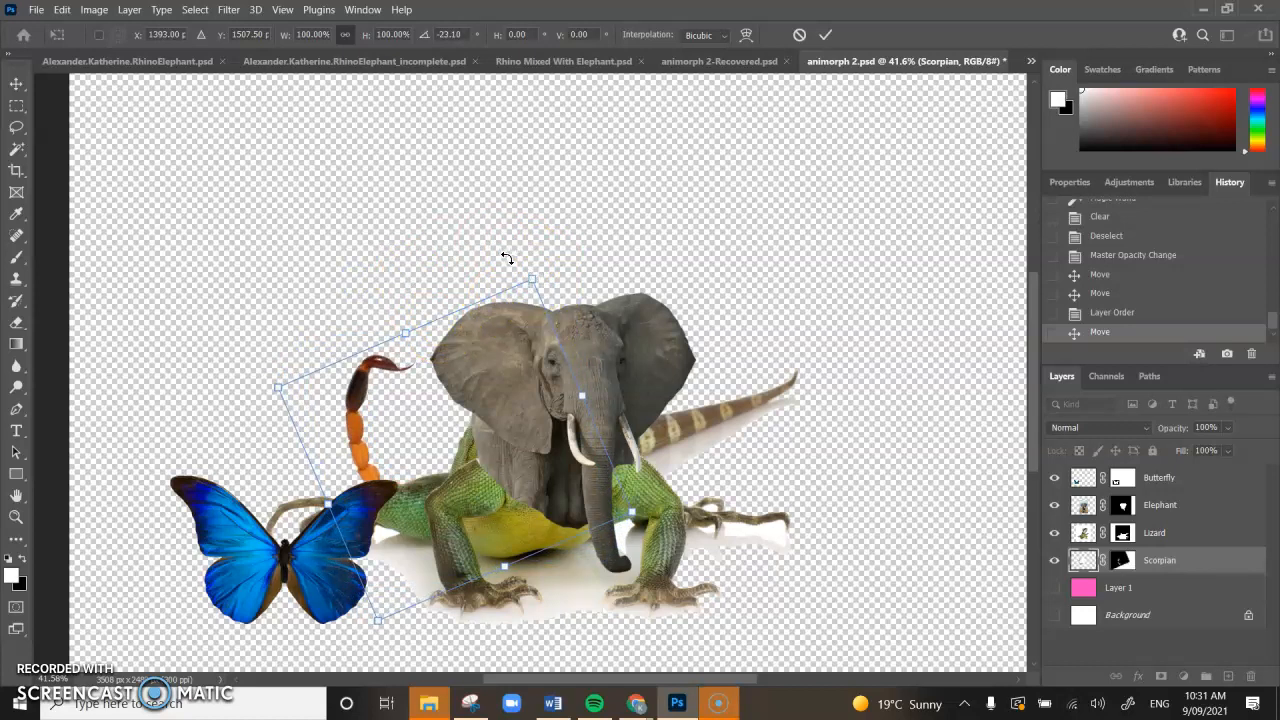
left_click_drag(415, 262, 400, 263)
left_click_drag(396, 342, 343, 382)
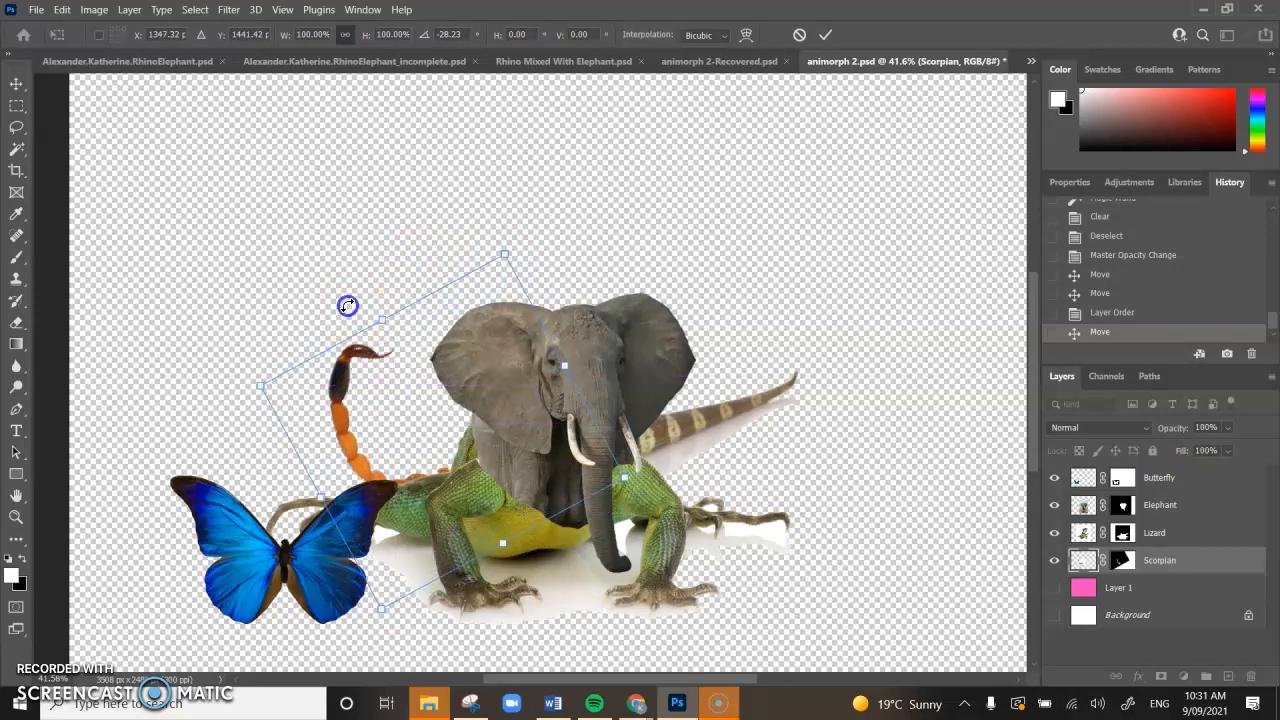
left_click_drag(347, 305, 343, 300)
left_click_drag(344, 445, 340, 450)
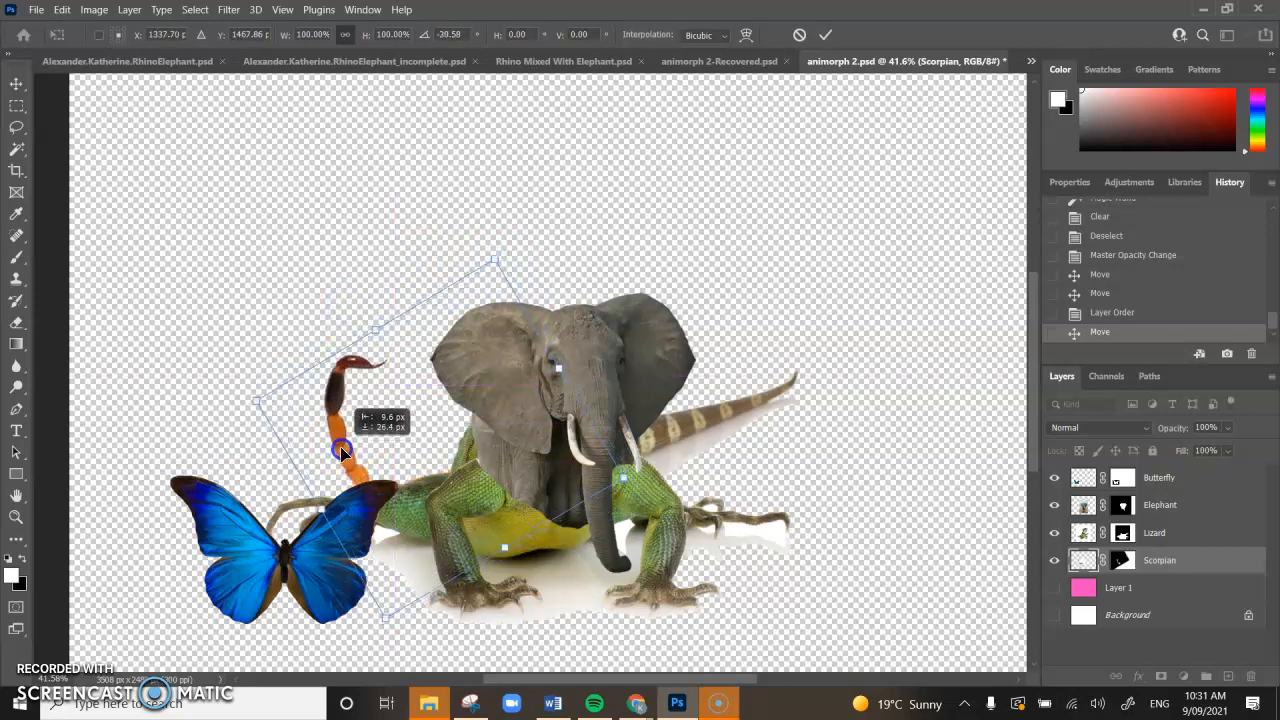
key("Return")
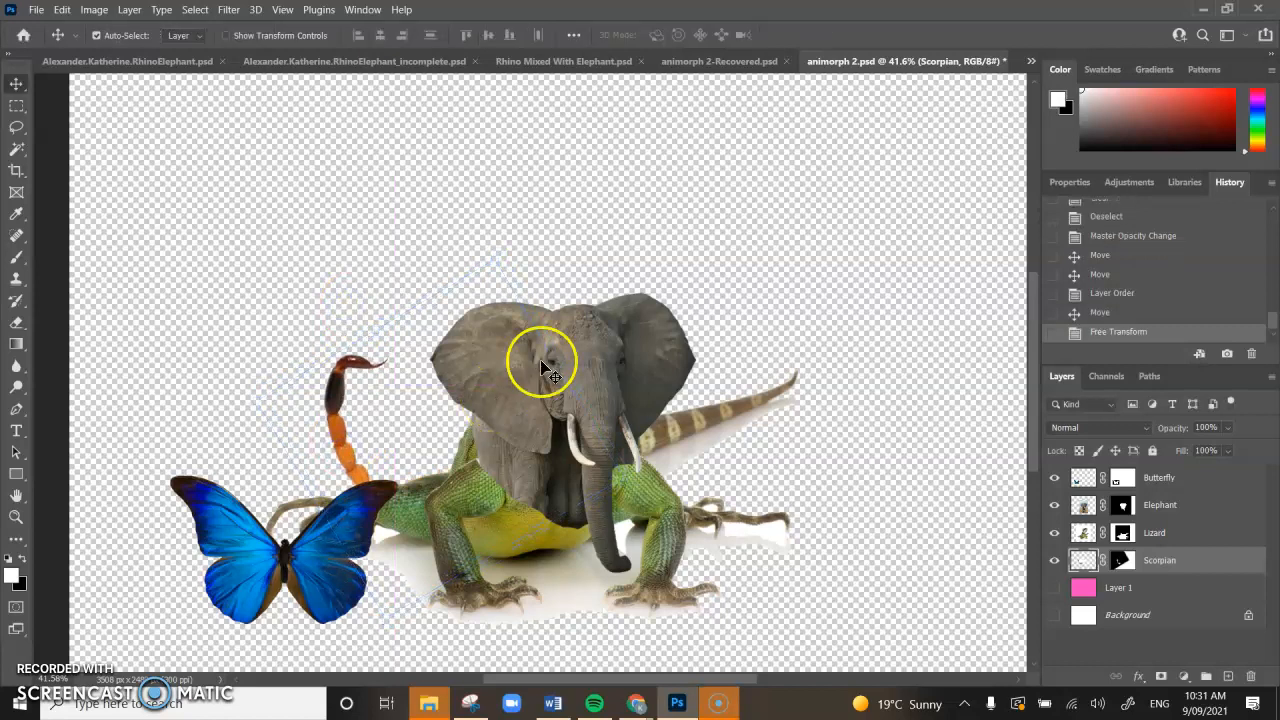
Select the Butterfly layer and move the butterfly to the empty area above the scorpion tail.
right_click(322, 570)
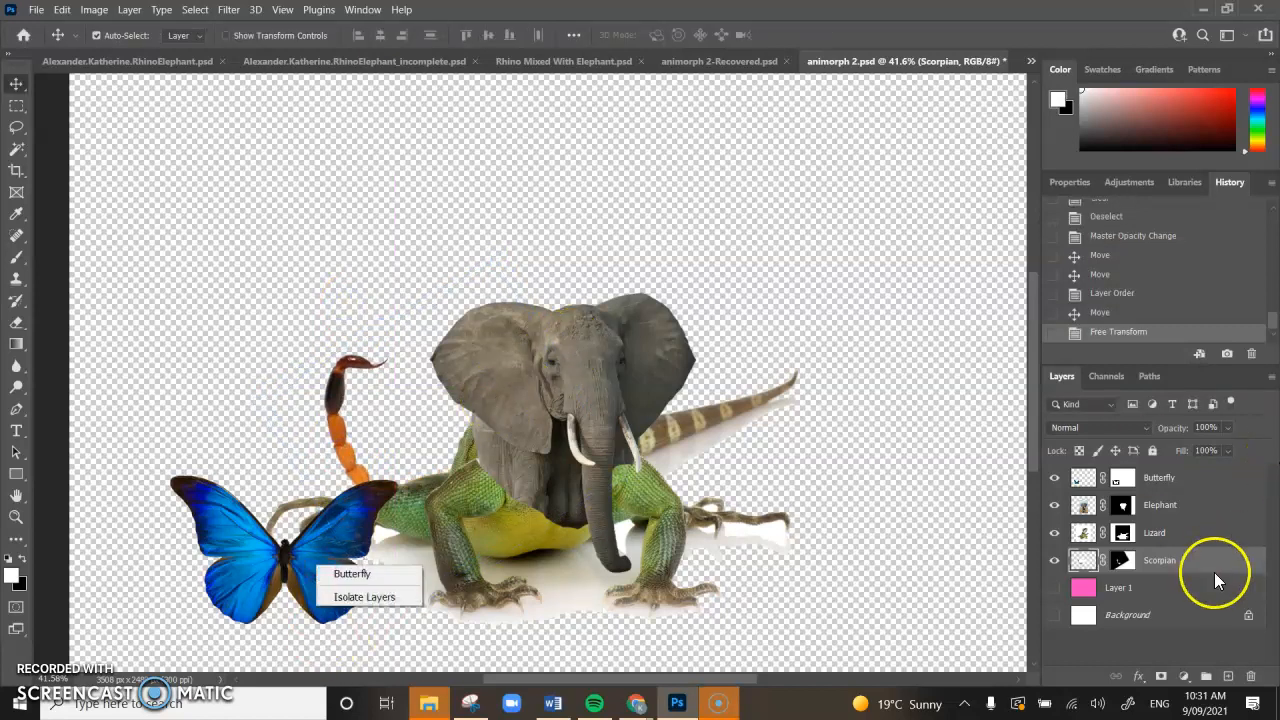
left_click(1194, 484)
left_click(1194, 484)
left_click_drag(339, 565, 398, 311)
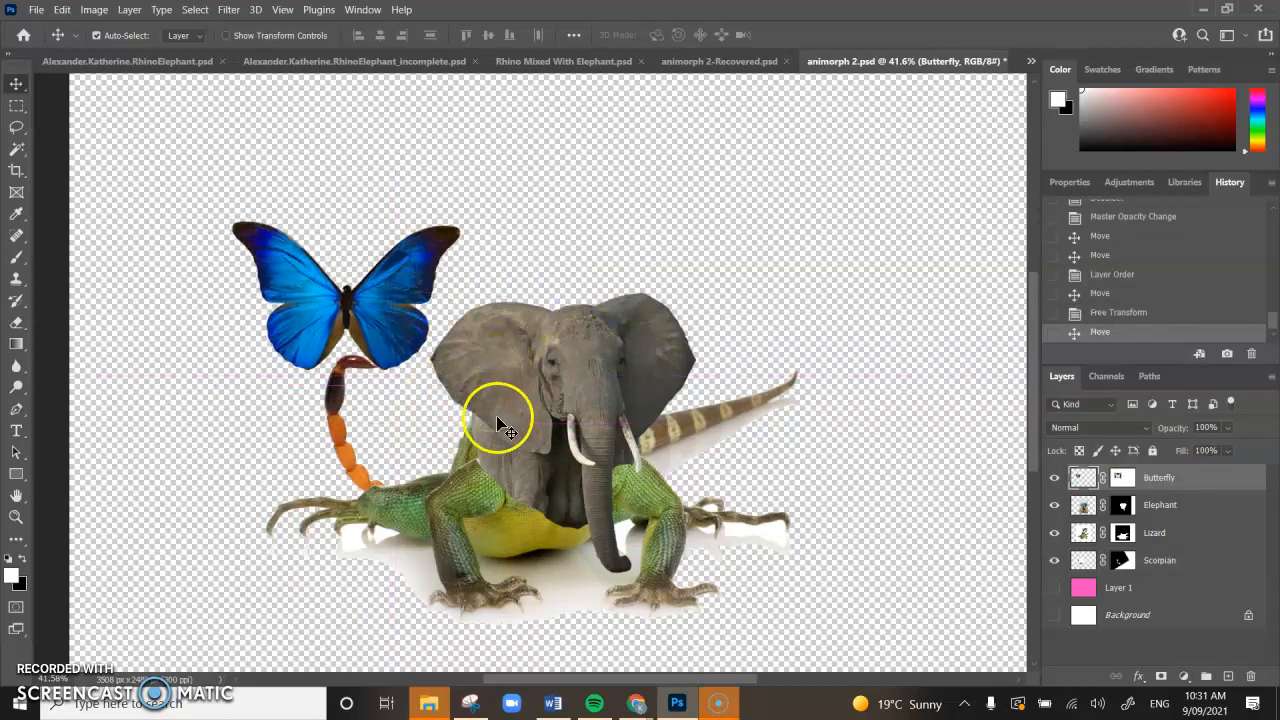
right_click(515, 408)
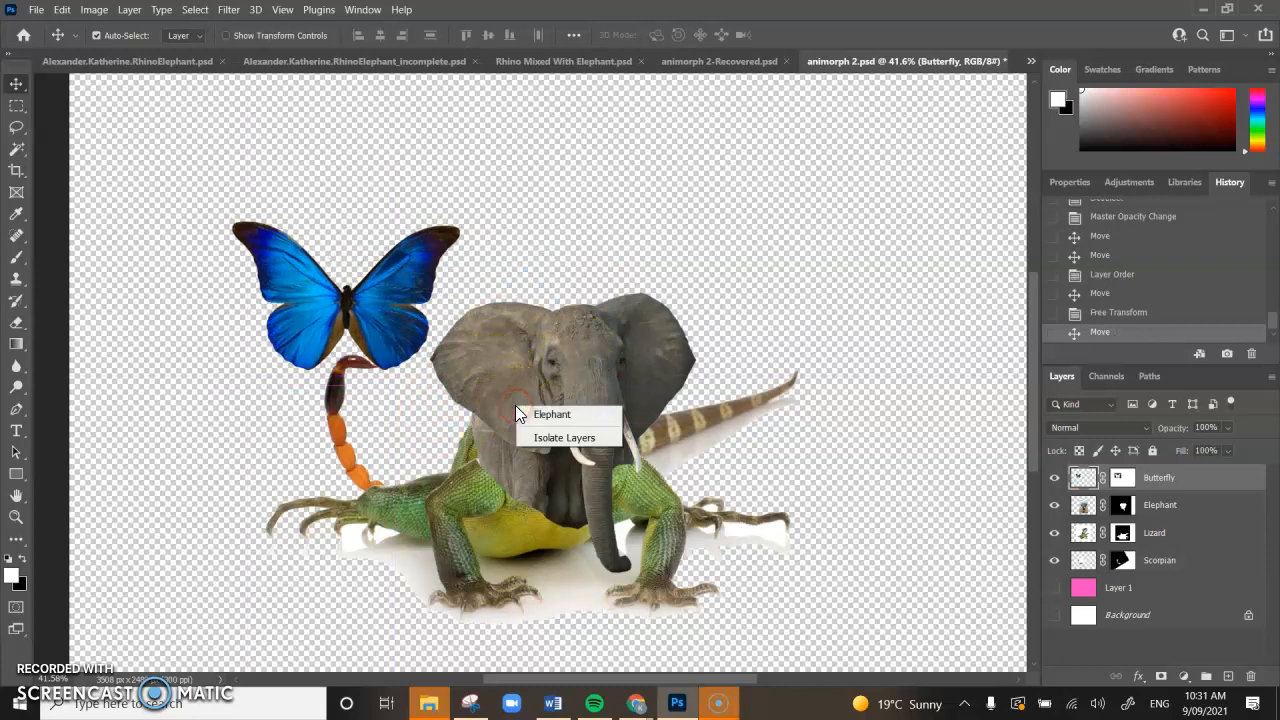
right_click(512, 490)
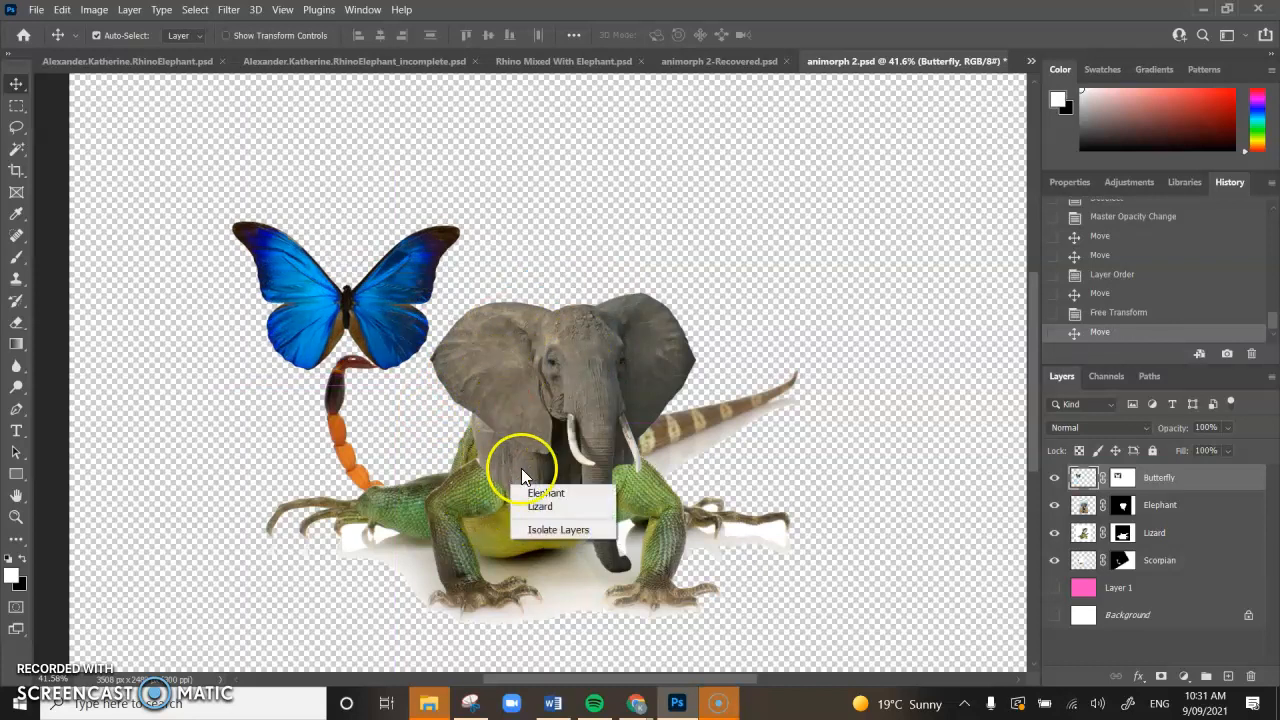
left_click(372, 308)
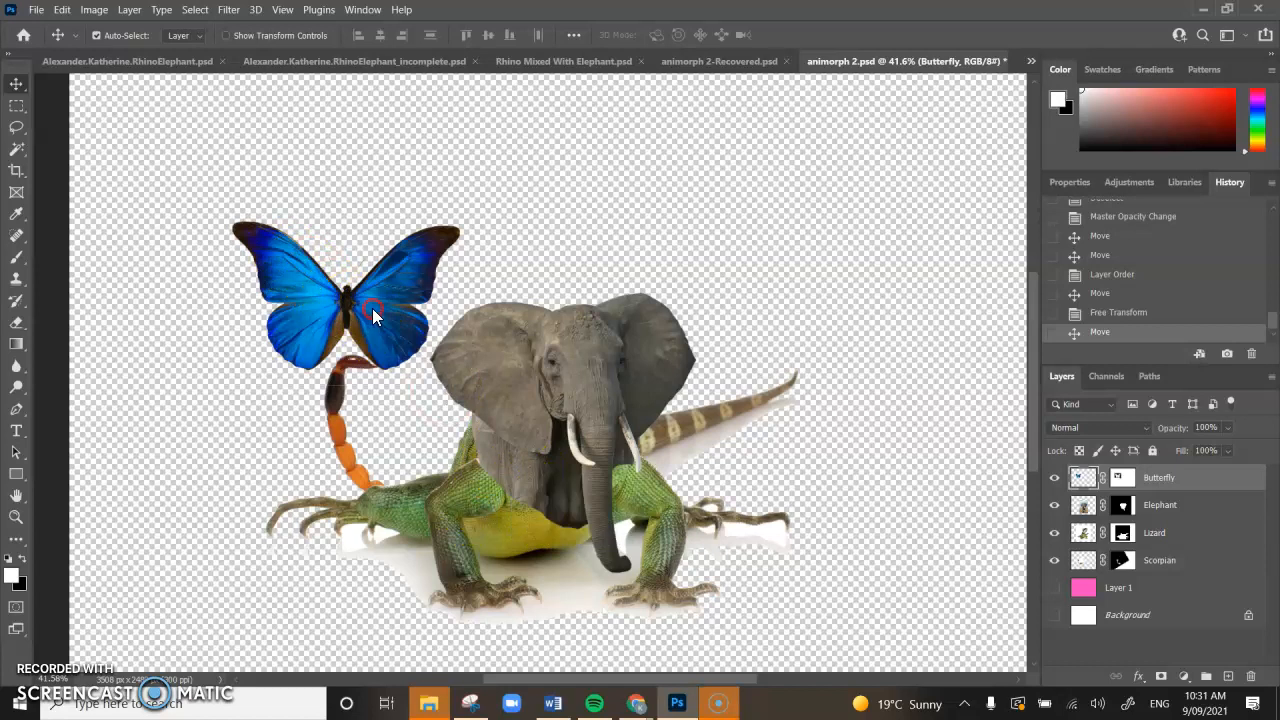
right_click(372, 308)
left_click(414, 311)
left_click_drag(467, 317, 363, 243)
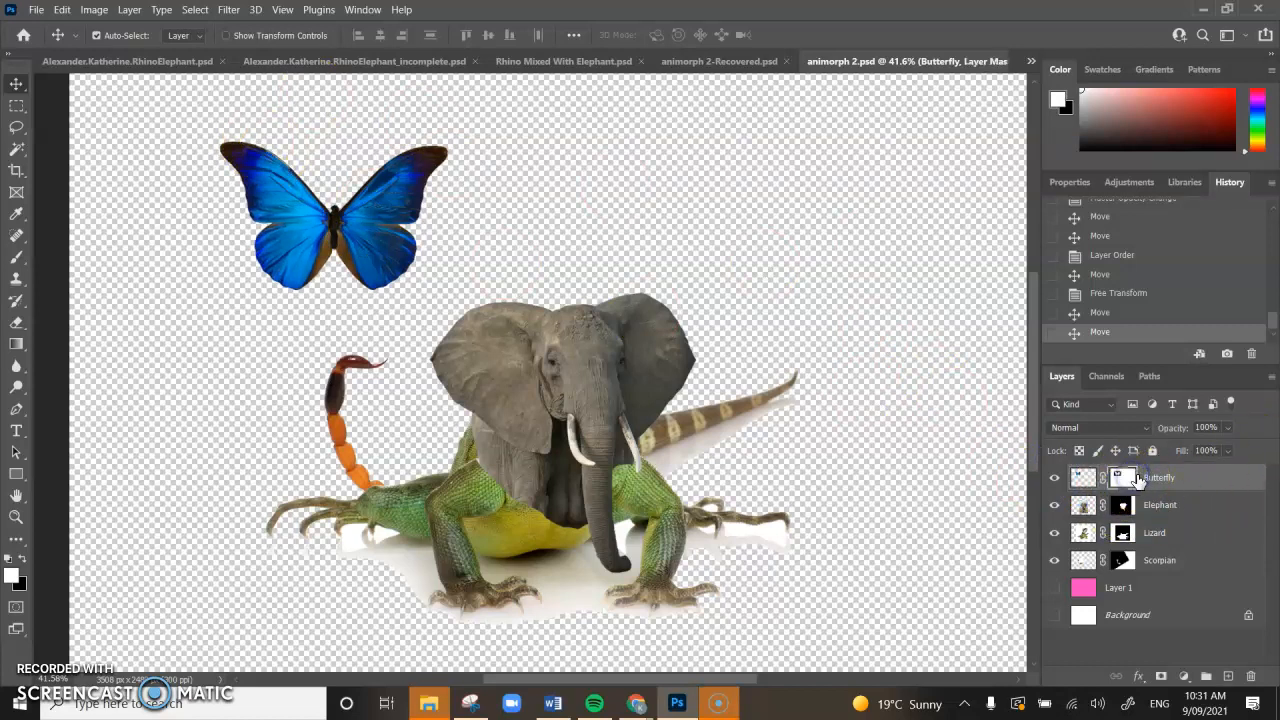
Enclose the butterfly's right half in a Rectangular Marquee, clear it from the Butterfly layer mask, and deselect.
left_click(17, 106)
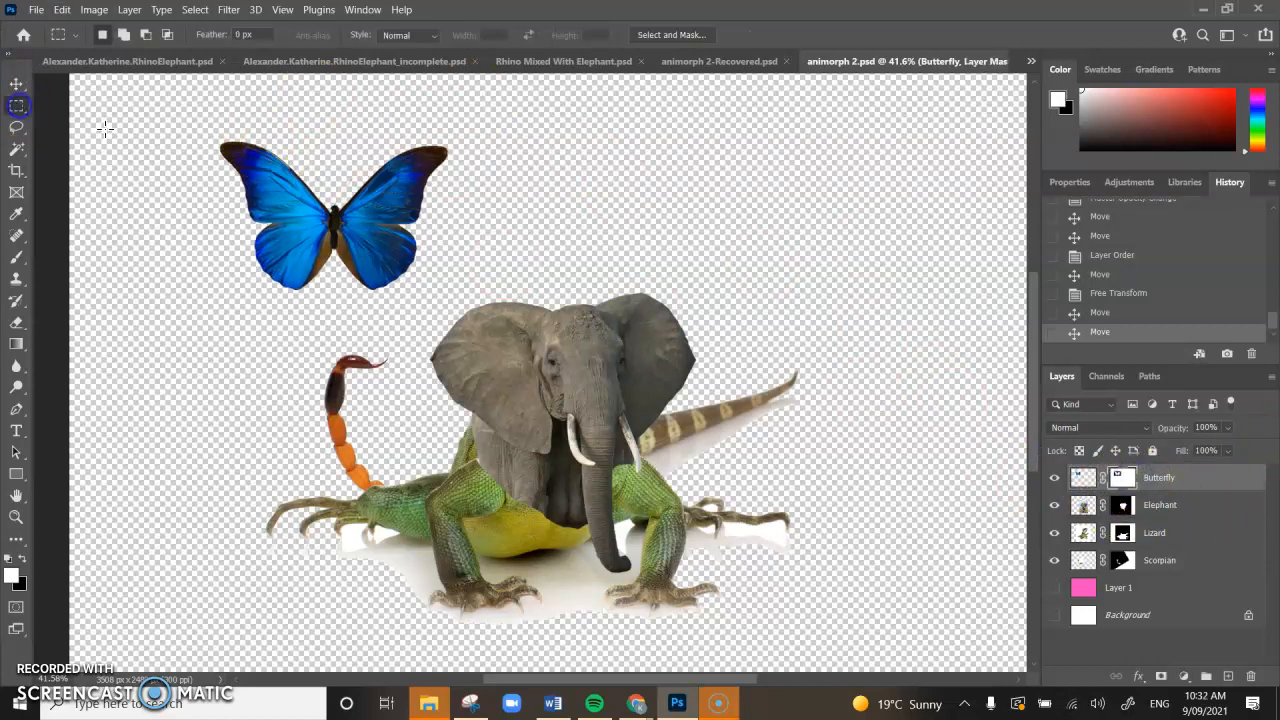
left_click_drag(471, 300, 330, 131)
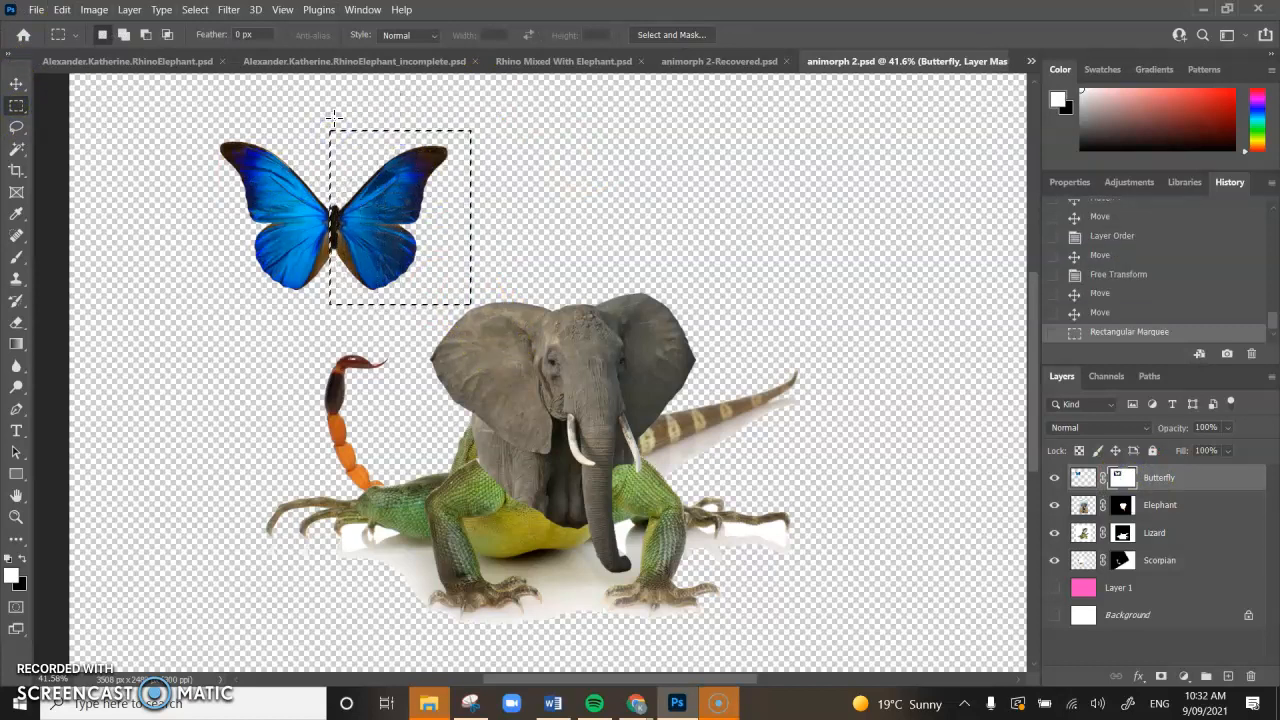
key("Delete")
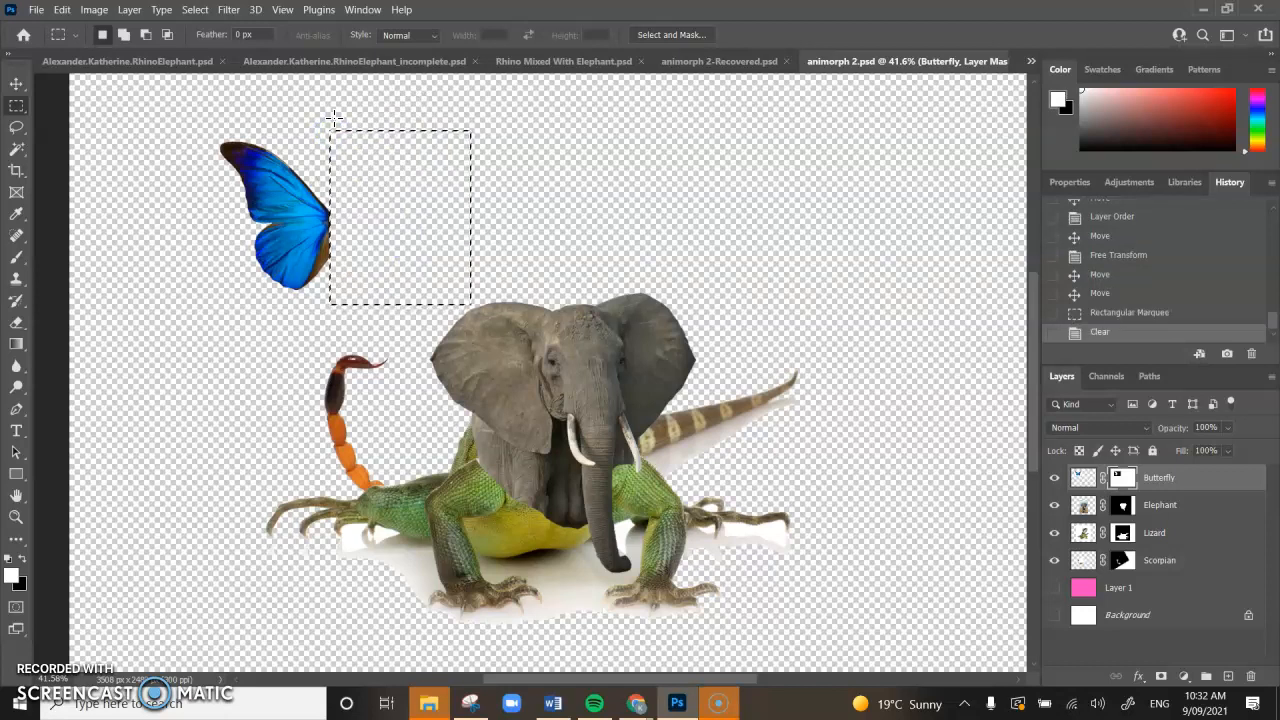
left_click(350, 124)
Move the remaining butterfly wing onto the lizard's back beside the elephant's ear, and place the Butterfly layer beneath the Elephant layer.
left_click(16, 83)
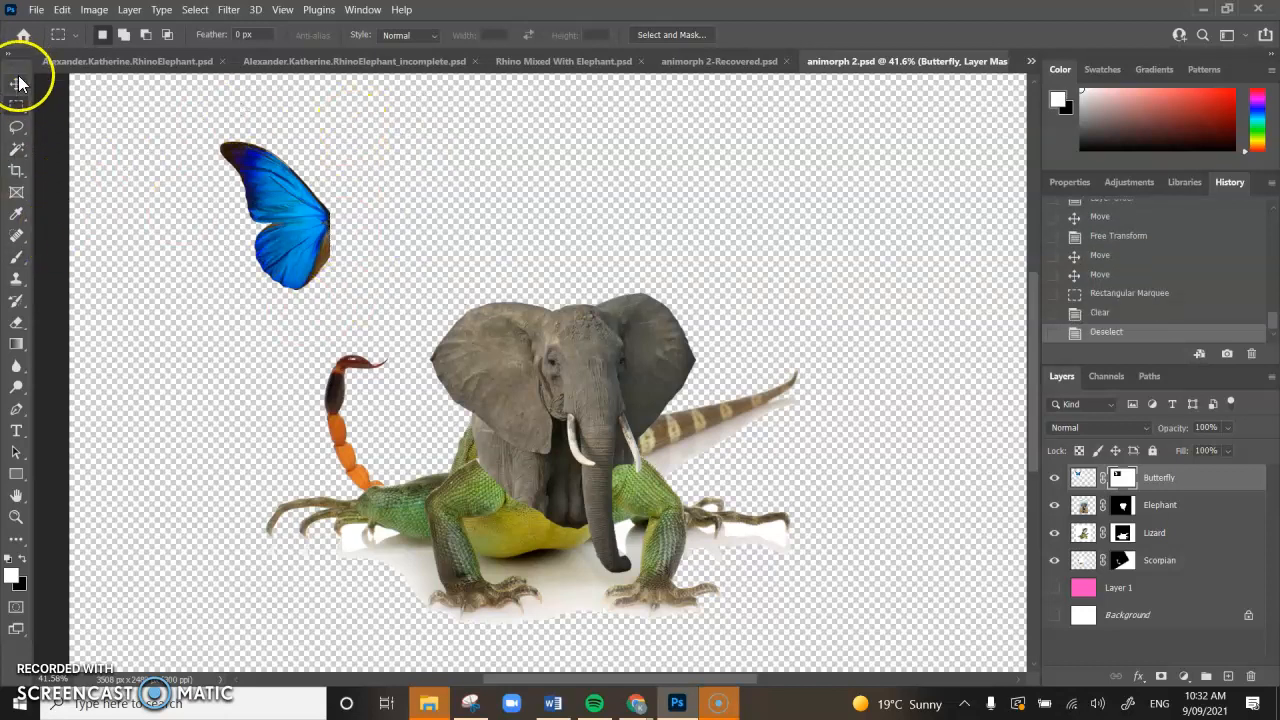
right_click(298, 231)
left_click(314, 247)
left_click_drag(273, 200, 413, 420)
mouse_move(452, 469)
left_mouse_down()
mouse_move(406, 461)
mouse_move(443, 472)
mouse_move(439, 459)
left_mouse_up()
left_click_drag(453, 457, 447, 454)
left_click(1214, 505)
left_click_drag(1214, 505, 1214, 472)
left_click_drag(444, 455, 425, 420)
Rotate the butterfly wing about 30 degrees clockwise and fit its base onto the lizard's back with Free Transform.
key("ctrl+t")
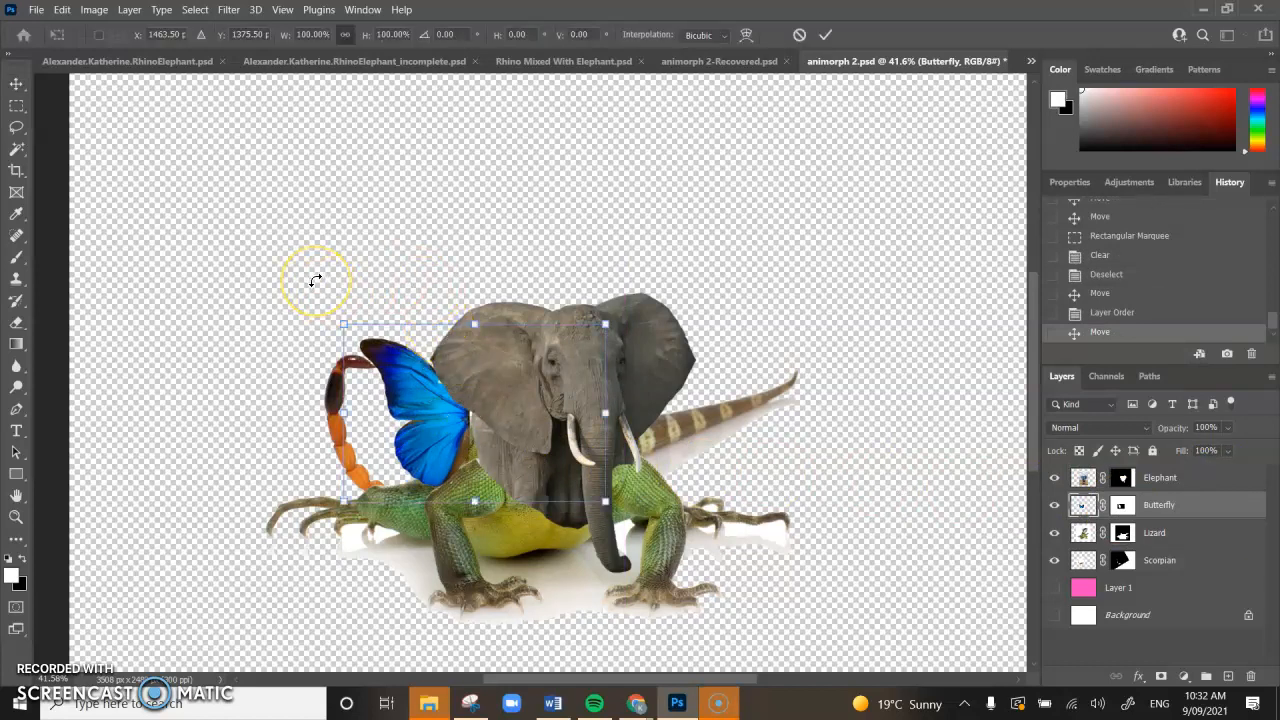
left_click_drag(318, 301, 412, 294)
mouse_move(445, 433)
left_mouse_down()
mouse_move(447, 470)
mouse_move(443, 454)
left_mouse_up()
left_click_drag(663, 423, 673, 450)
left_click(443, 455)
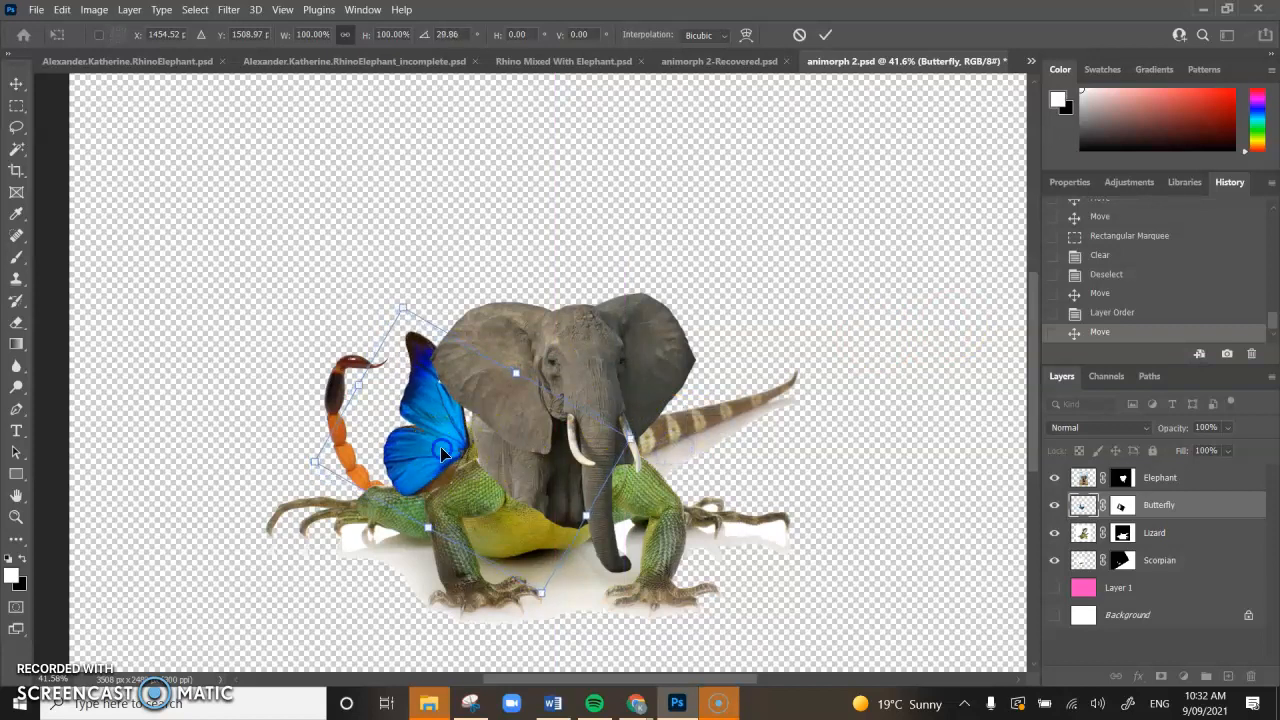
key("Return")
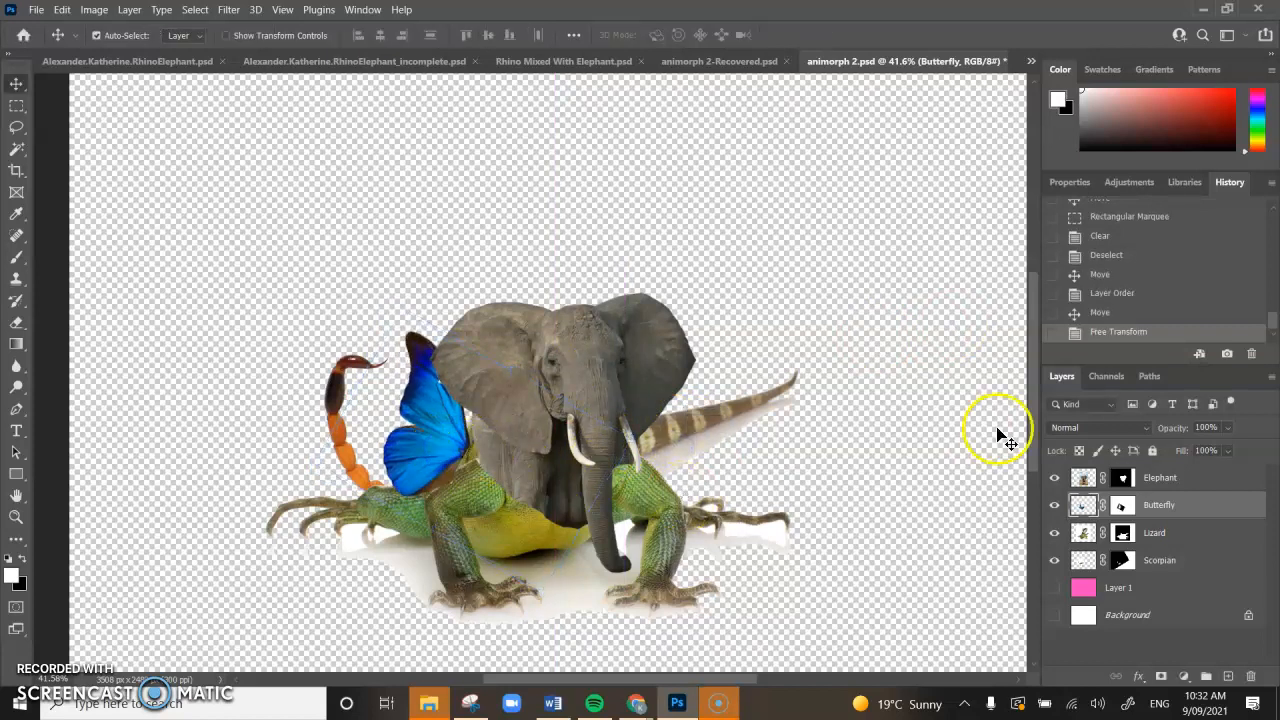
Select the Elephant, Butterfly, Lizard and Scorpian layers, scale them together to 138.87%, and center the hybrid horizontally in the canvas's lower part.
scroll(645, 490, "down", 2)
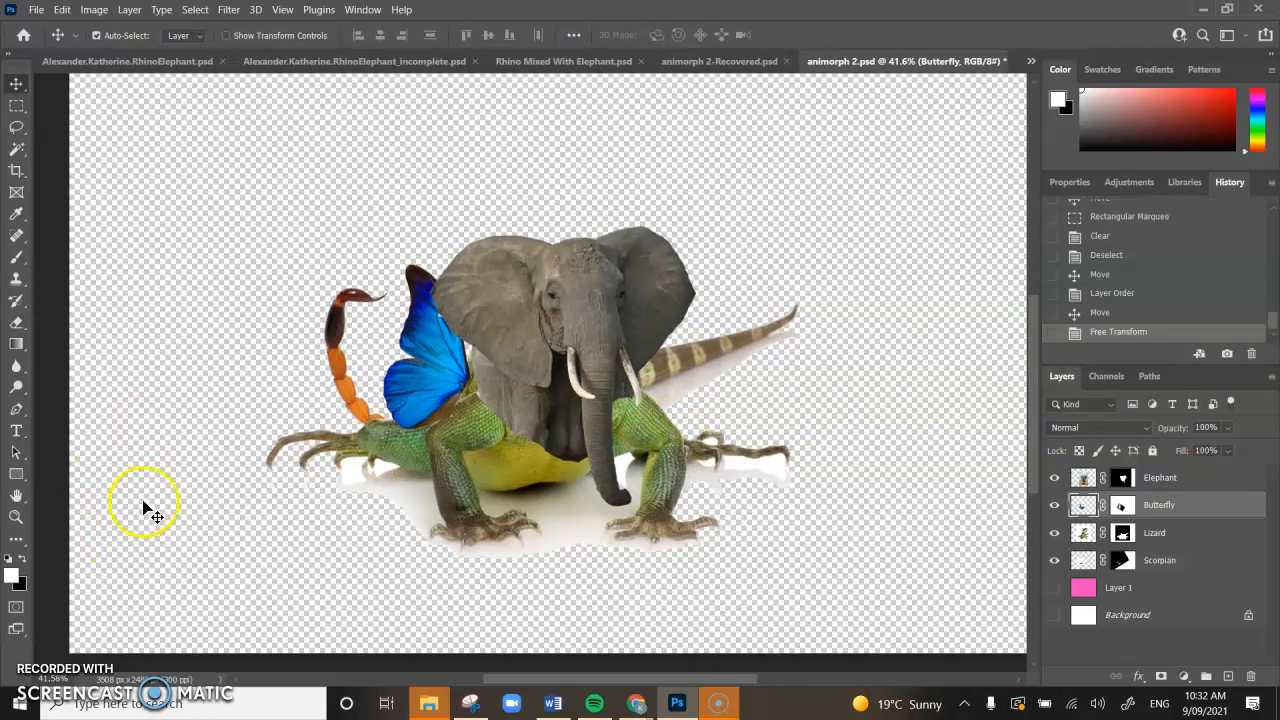
scroll(271, 491, "down", 3)
left_click_drag(660, 334, 763, 383)
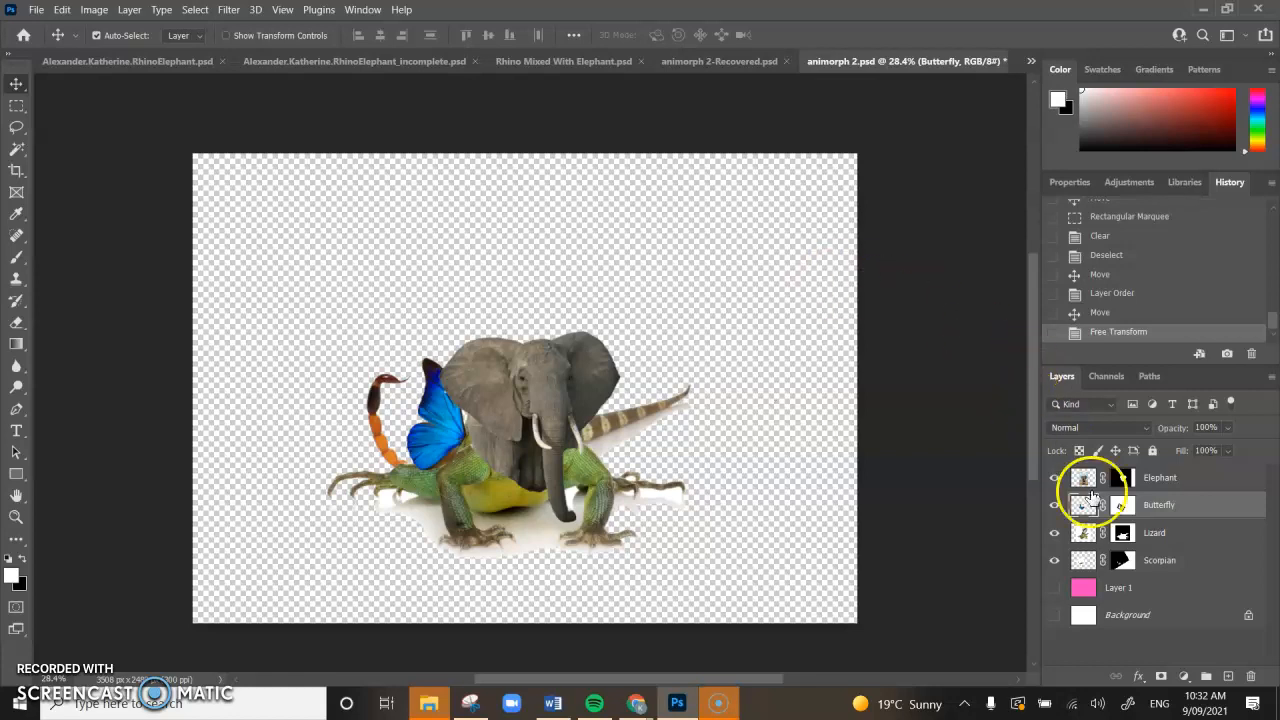
left_click(1230, 481)
left_click(1188, 476)
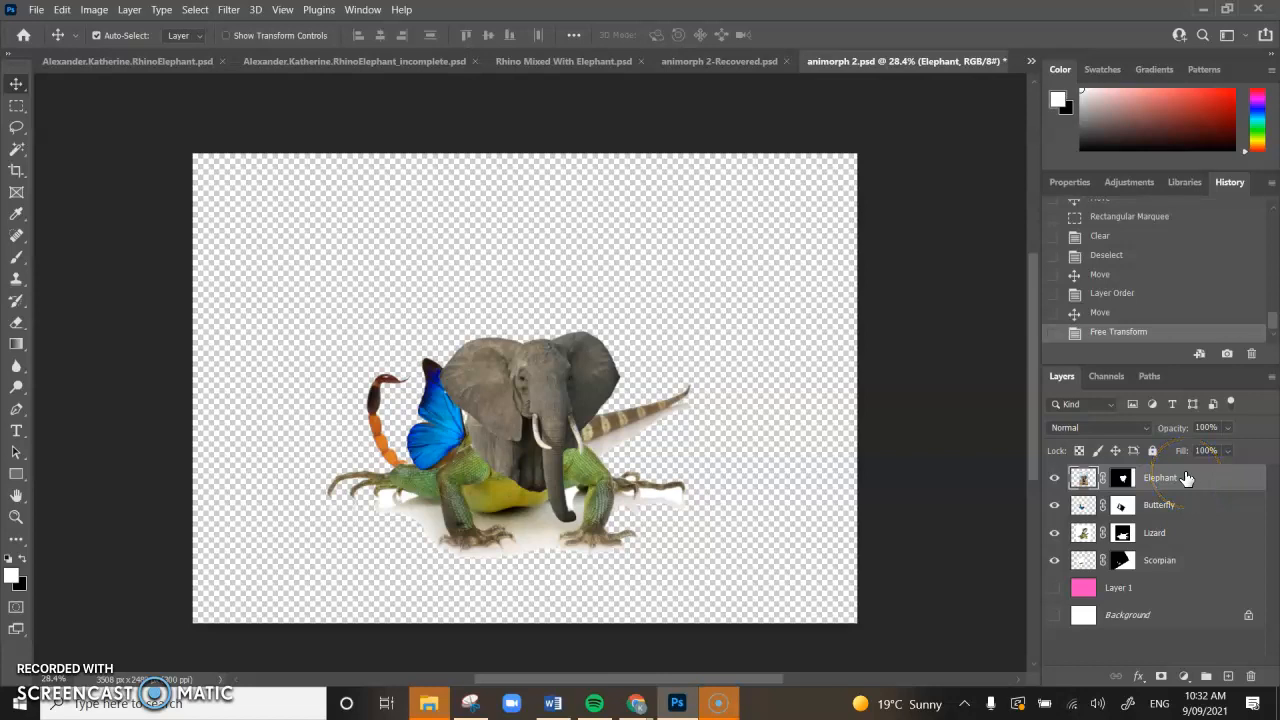
left_click(1193, 568, "shift")
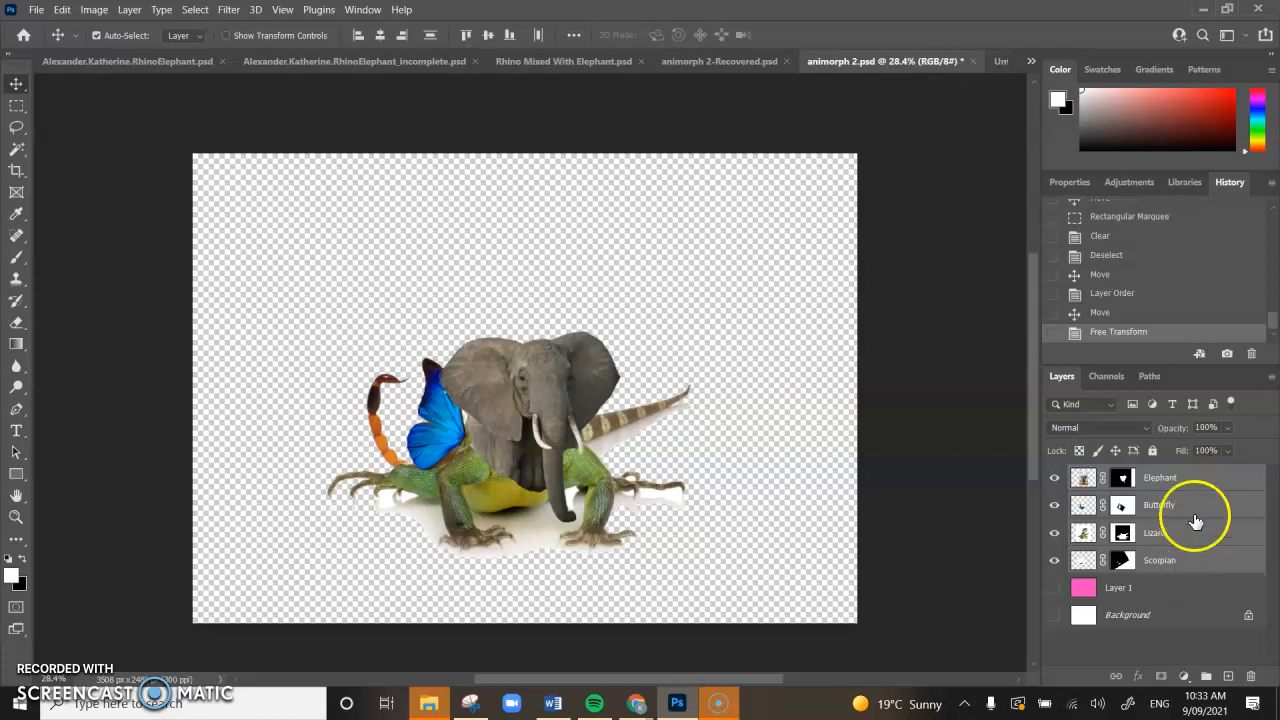
left_click(1186, 478)
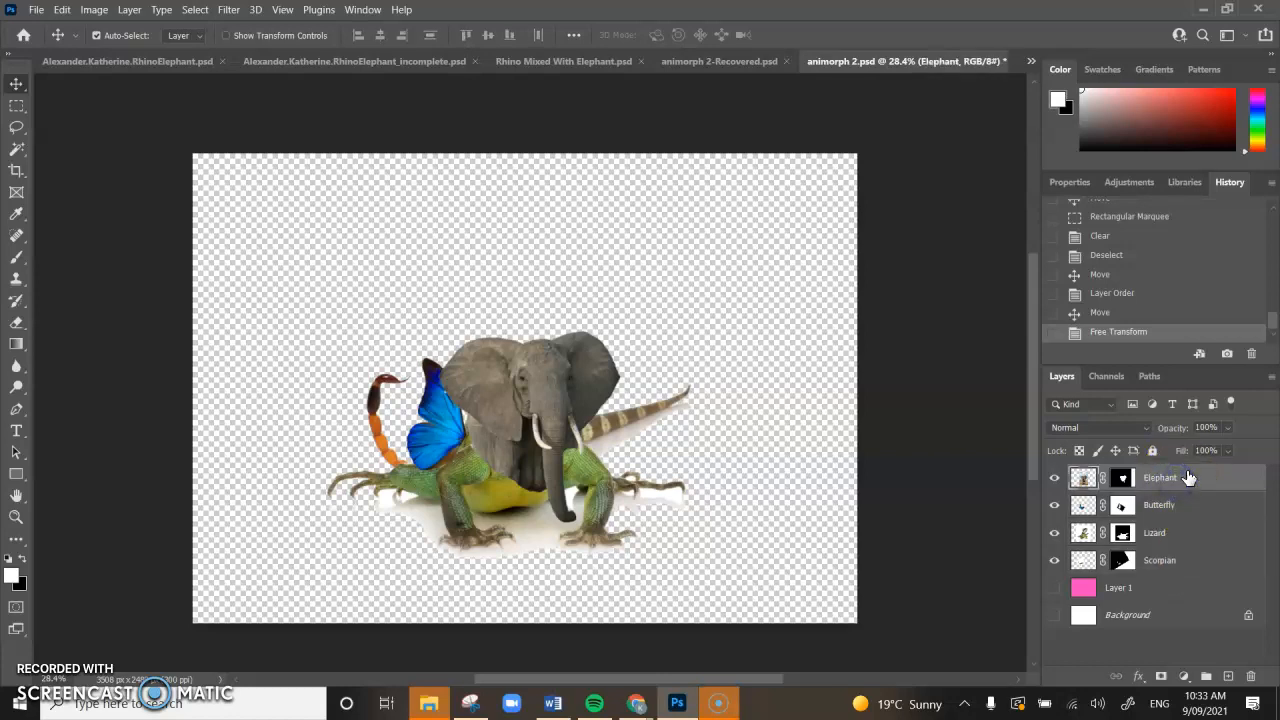
left_click(1188, 562, "shift")
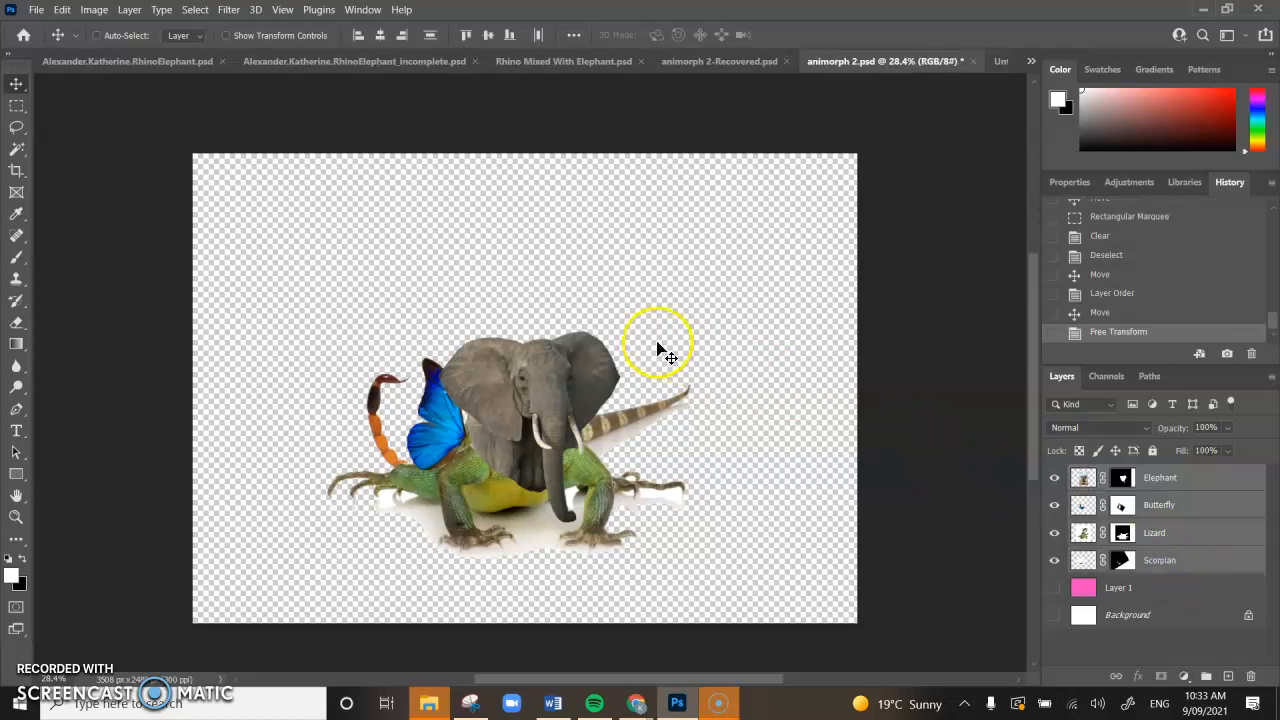
key("ctrl+t")
left_click_drag(714, 194, 917, 86)
left_click_drag(640, 395, 536, 514)
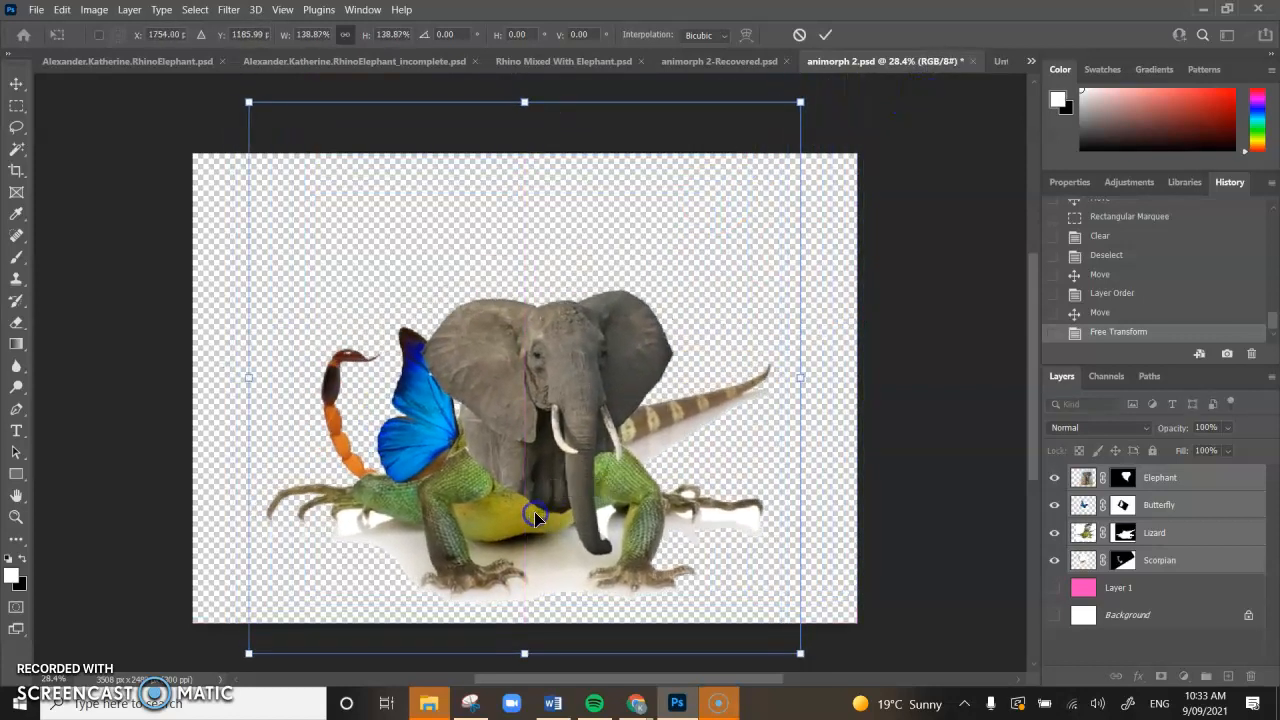
key("Return")
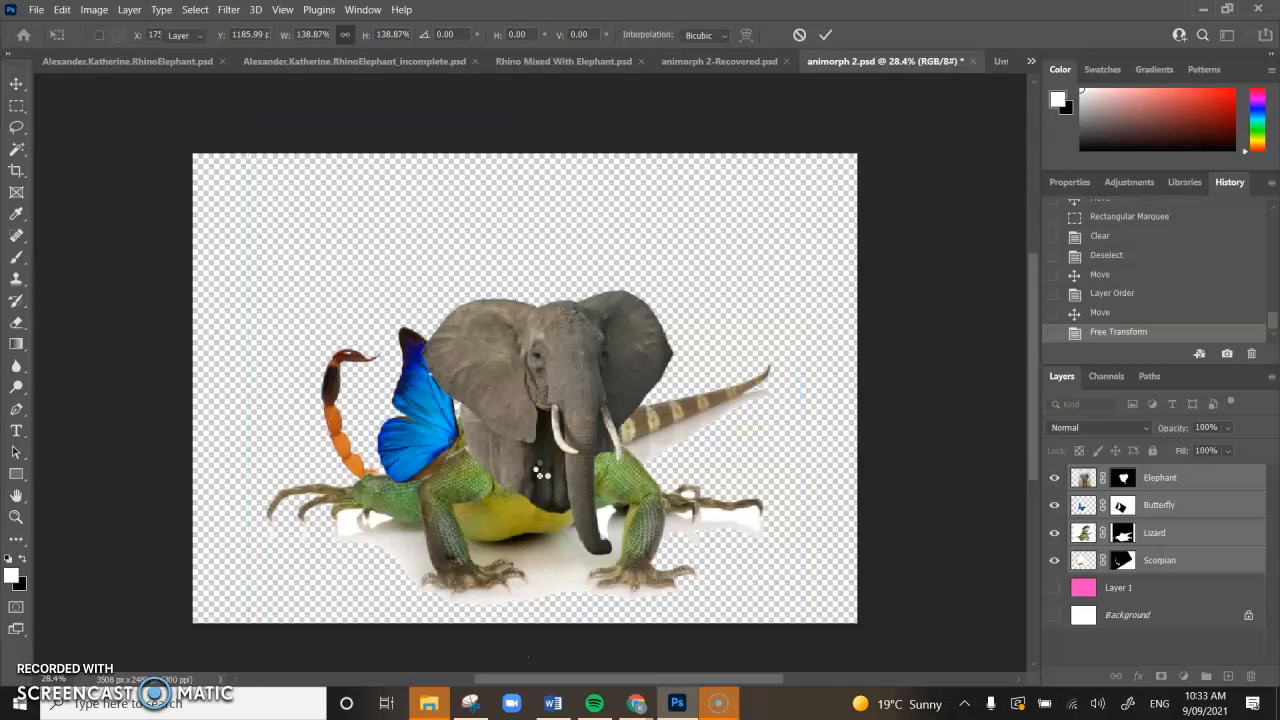
Show the pink Layer 1 as the backdrop behind the hybrid animal.
left_click(1054, 588)
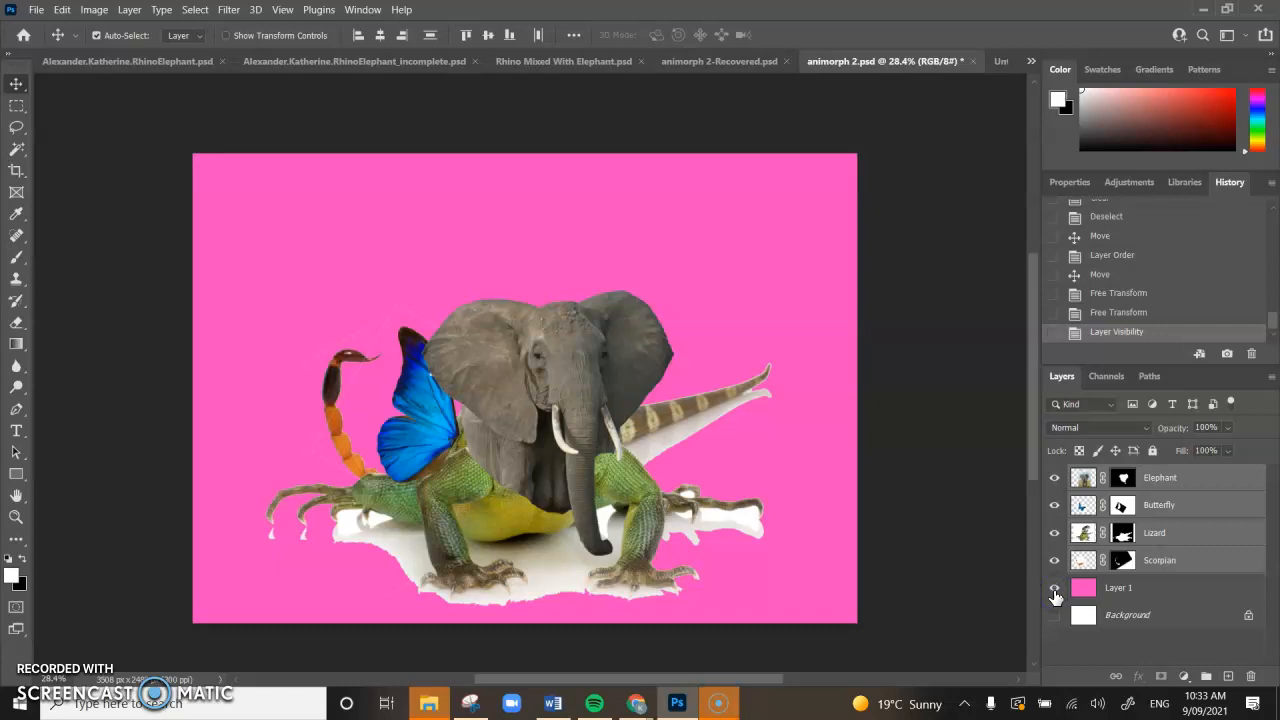